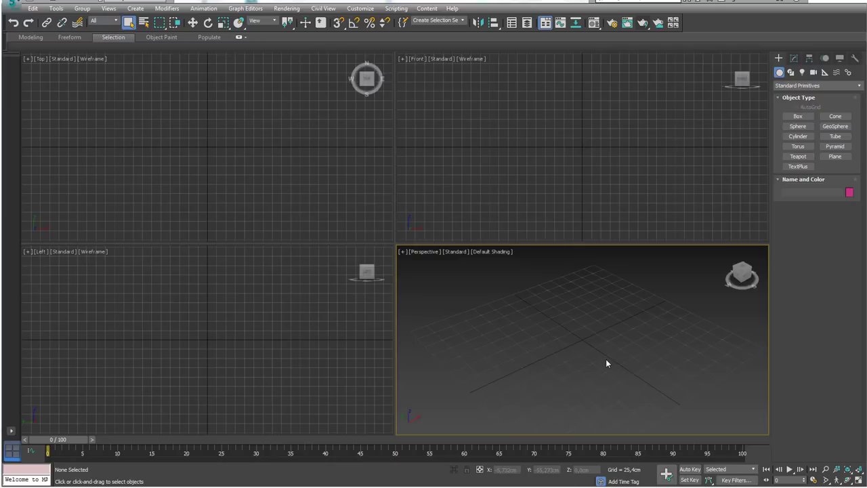
Step: Maximize the Perspective view and create a sphere at grid centre with Base To Pivot on
left_click(858, 479)
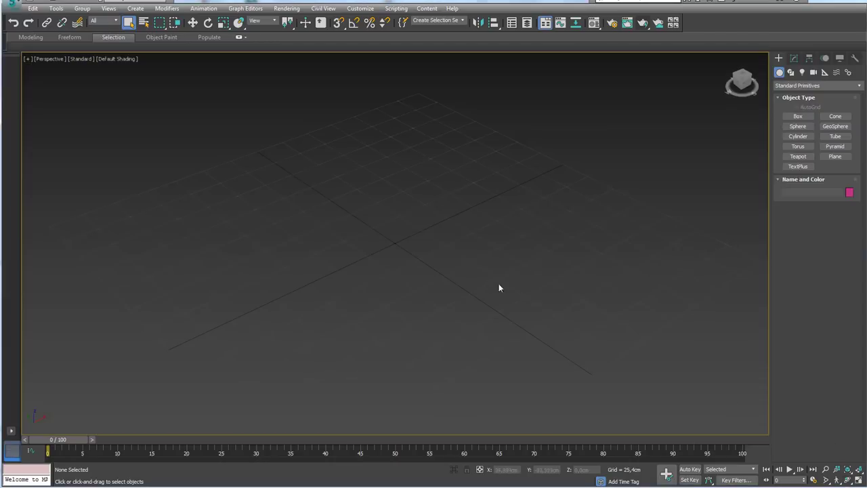
left_click(798, 127)
left_click_drag(402, 245, 467, 282)
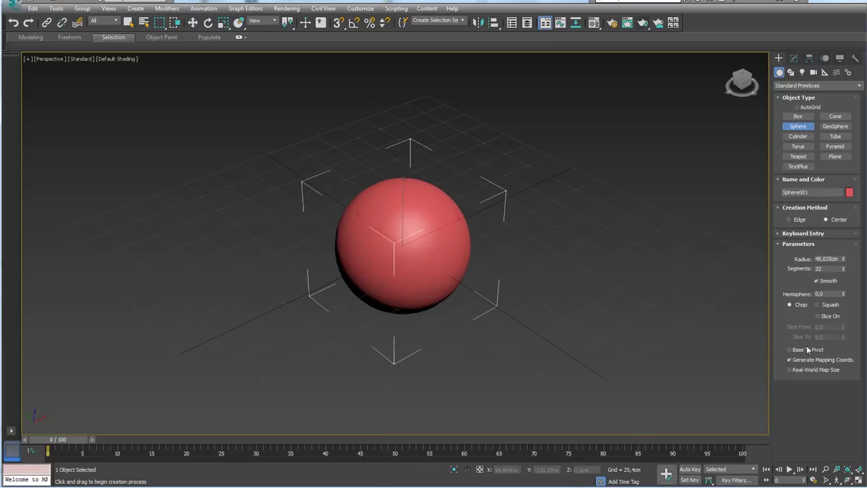
left_click(800, 351)
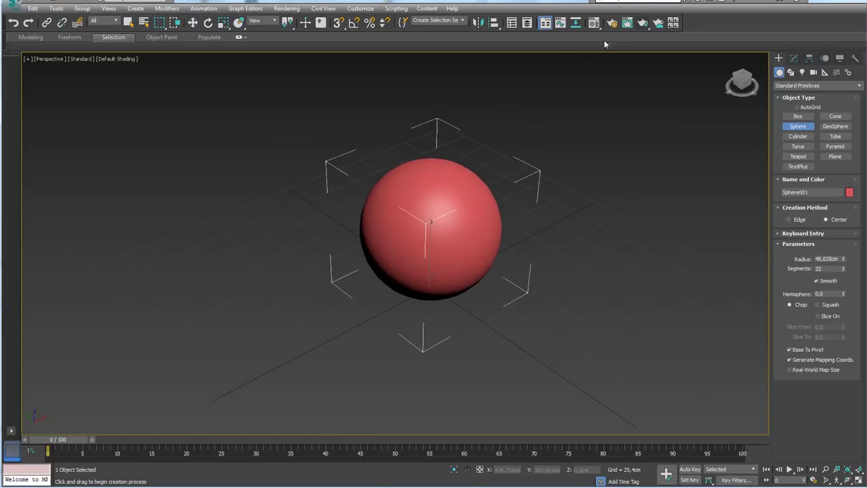
Step: Apply the first sample slot's 01 - Default material to Sphere001 from the Material Editor
middle_click_drag(552, 124, 575, 122)
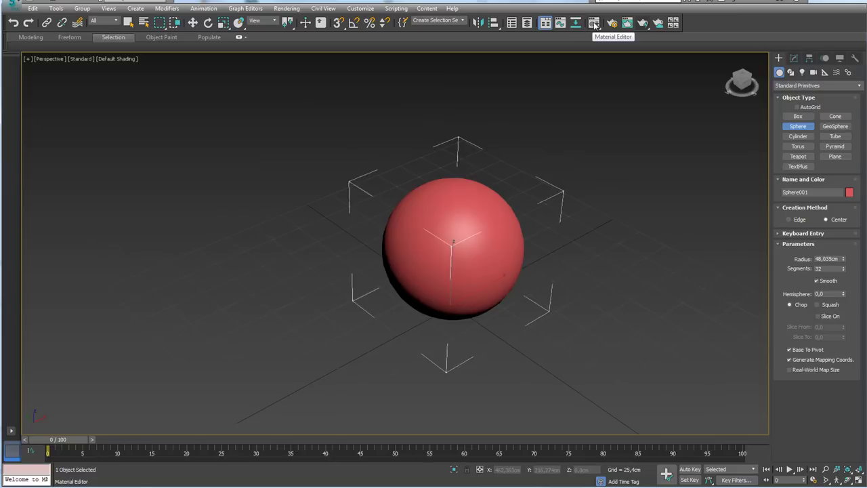
left_click(594, 25)
middle_click_drag(492, 206, 532, 185)
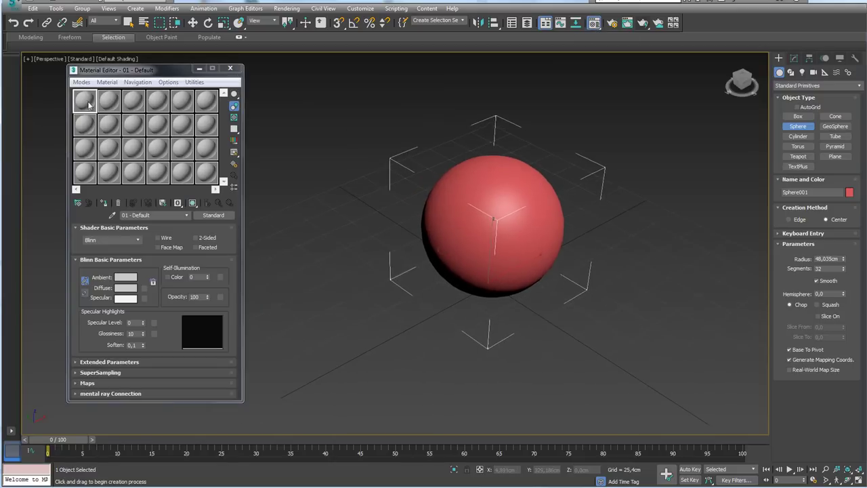
left_click_drag(88, 104, 440, 247)
middle_click_drag(454, 263, 472, 267)
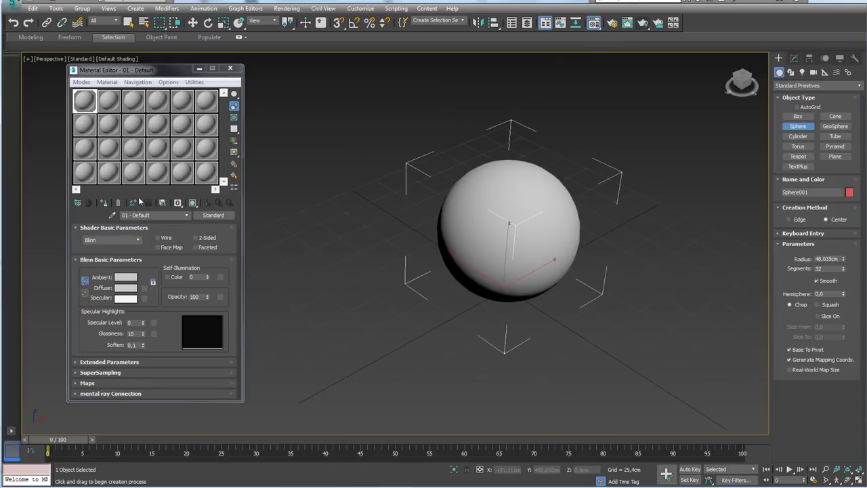
Step: Set the diffuse colour to red with Specular Level 36 and Glossiness 41
left_click(127, 288)
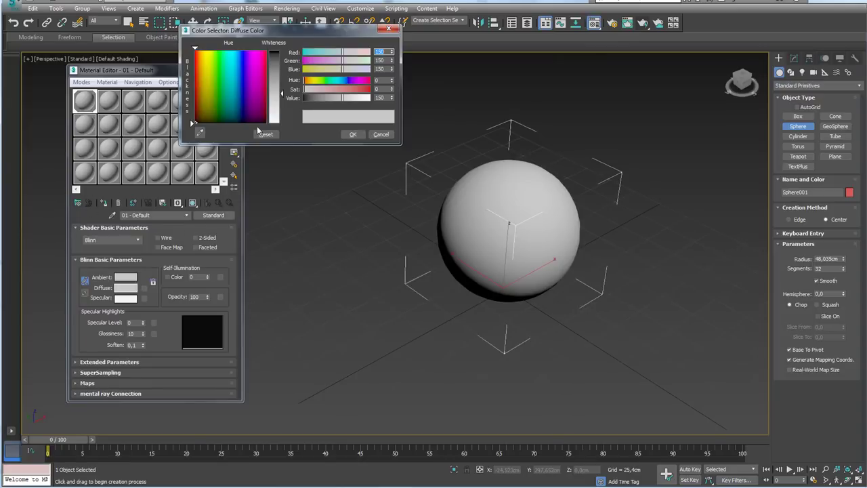
left_click_drag(248, 85, 265, 52)
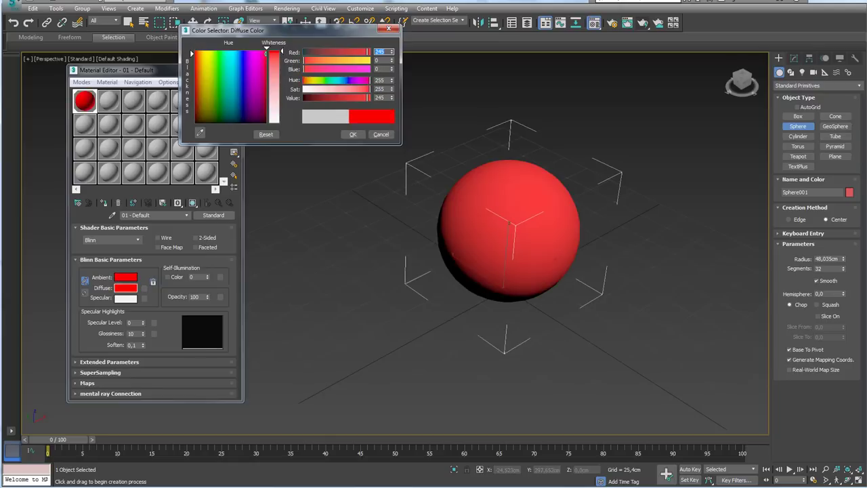
left_click(352, 134)
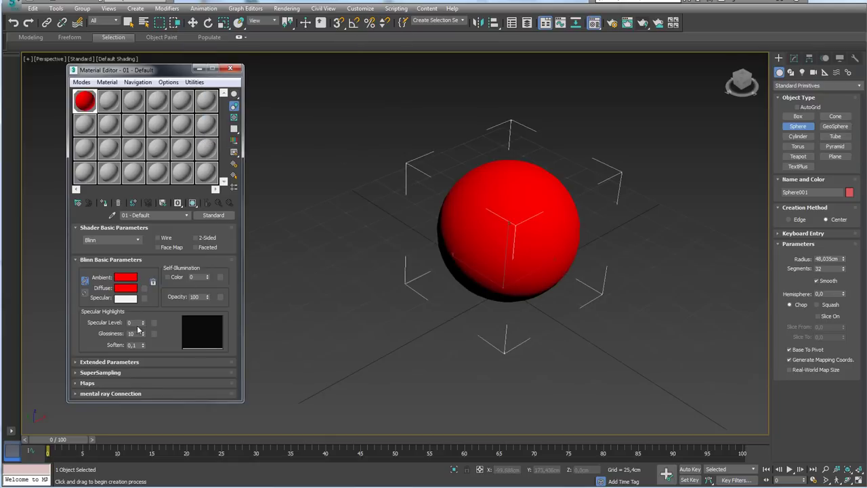
mouse_move(143, 322)
left_mouse_down()
mouse_move(142, 312)
mouse_move(157, 329)
left_mouse_up()
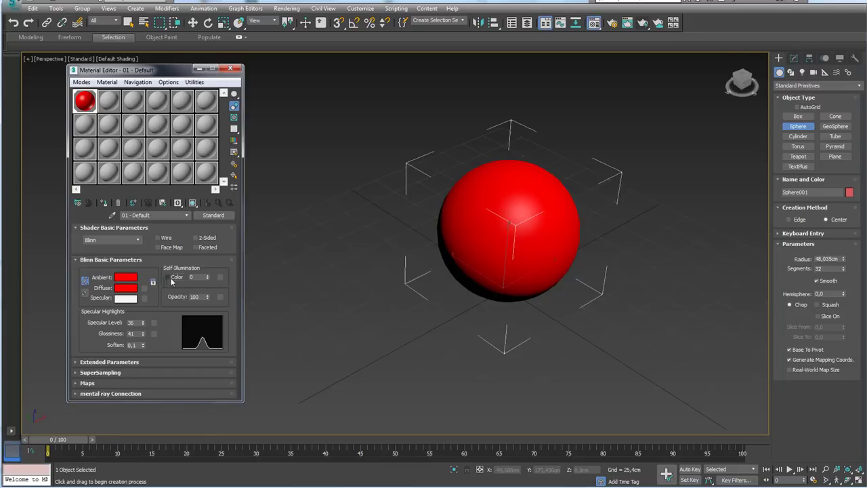
Step: Try a white self-illumination colour, turn it back off, and adjust the opacity
left_click(168, 277)
left_click(200, 277)
left_click_drag(281, 51, 281, 114)
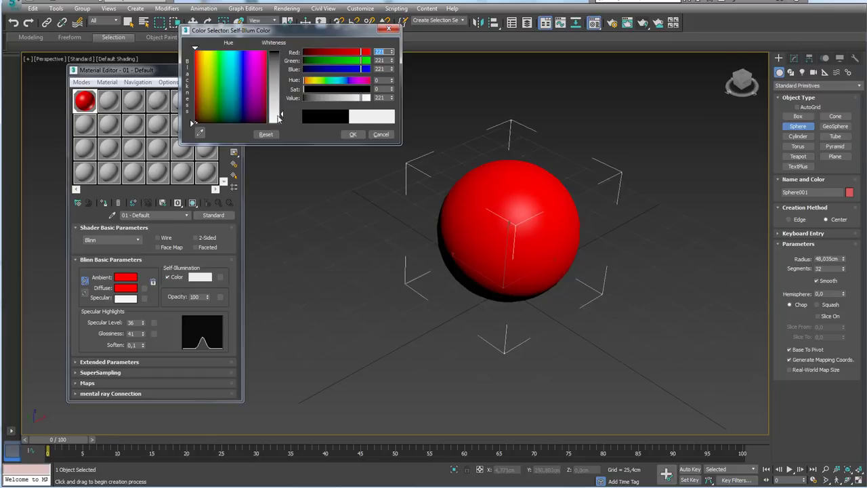
left_click(352, 135)
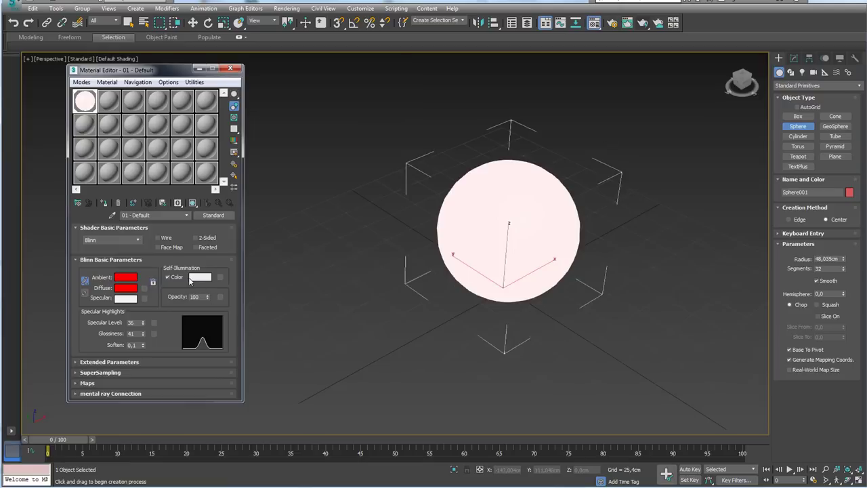
left_click(167, 277)
mouse_move(208, 300)
left_mouse_down()
mouse_move(210, 310)
mouse_move(209, 282)
left_mouse_up()
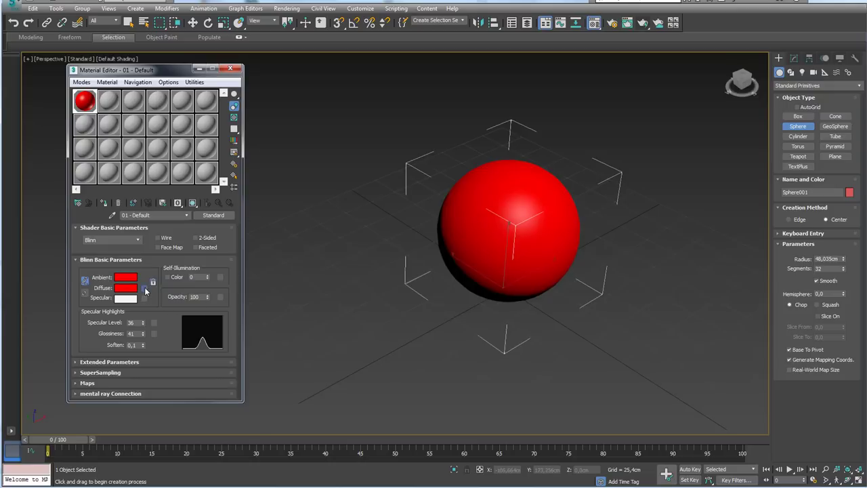
Step: Assign a Checker map to the diffuse colour and show it shaded in the viewport
left_click(145, 289)
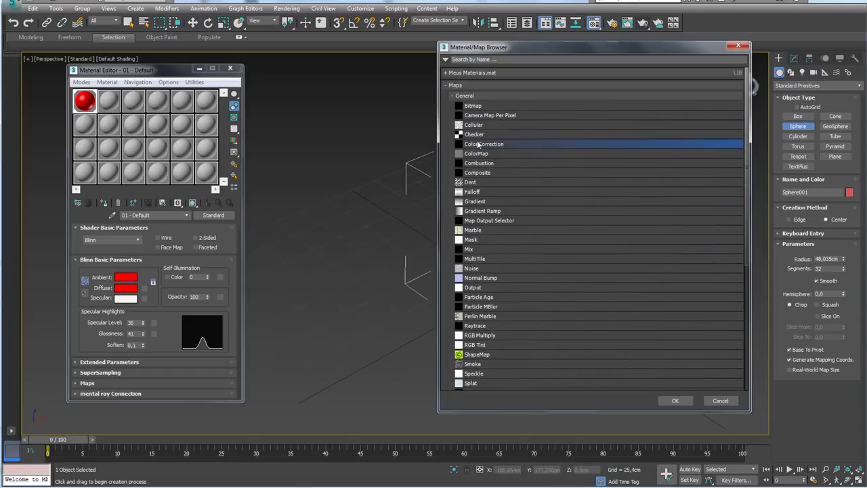
double_click(474, 134)
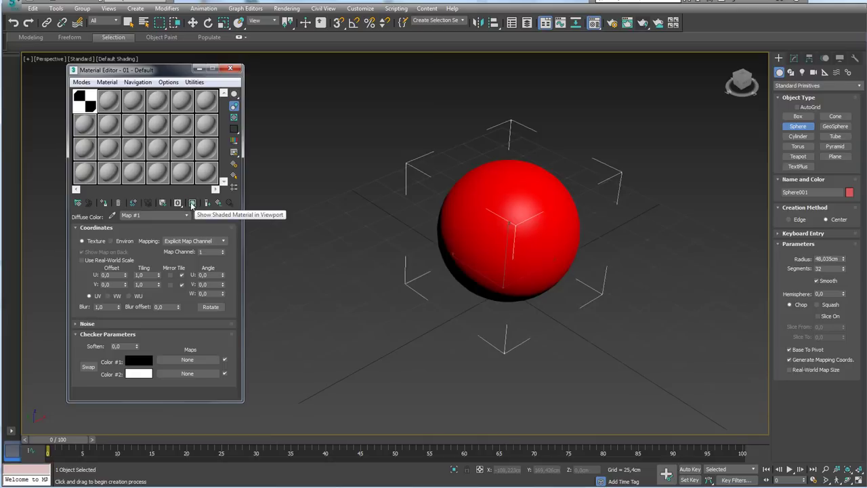
left_click(192, 203)
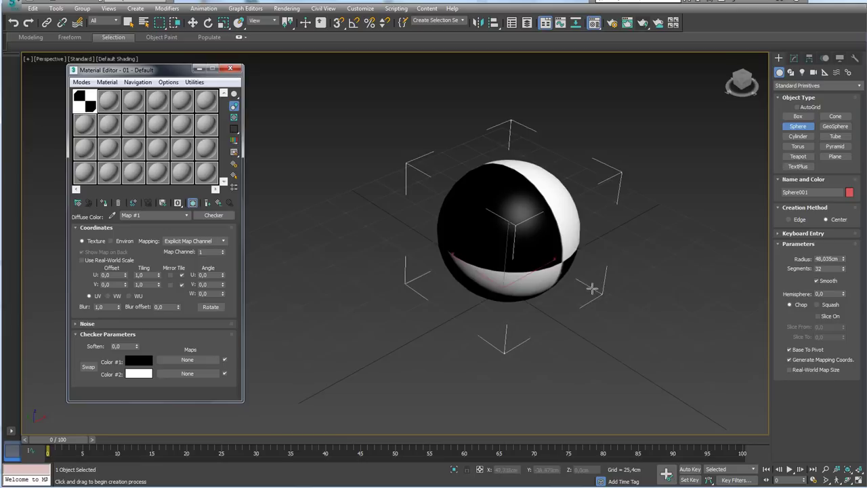
mouse_move(606, 296)
middle_mouse_down("alt")
mouse_move(576, 264)
mouse_move(442, 271)
mouse_move(579, 284)
mouse_move(644, 323)
mouse_move(606, 275)
middle_mouse_up("alt")
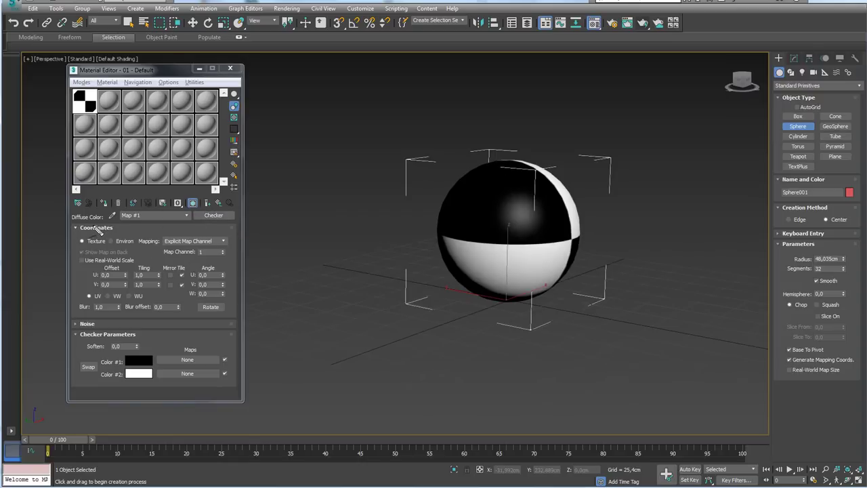
Step: Tile the checker 5 by 5 in U and V and raise its blur to 3,1
left_click_drag(92, 228, 252, 221)
double_click(141, 275)
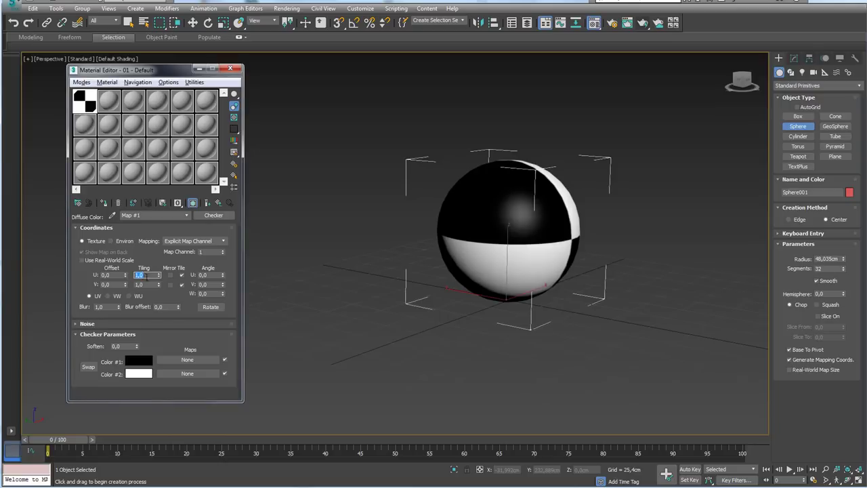
type("5")
key("Tab")
type("50")
key("Return")
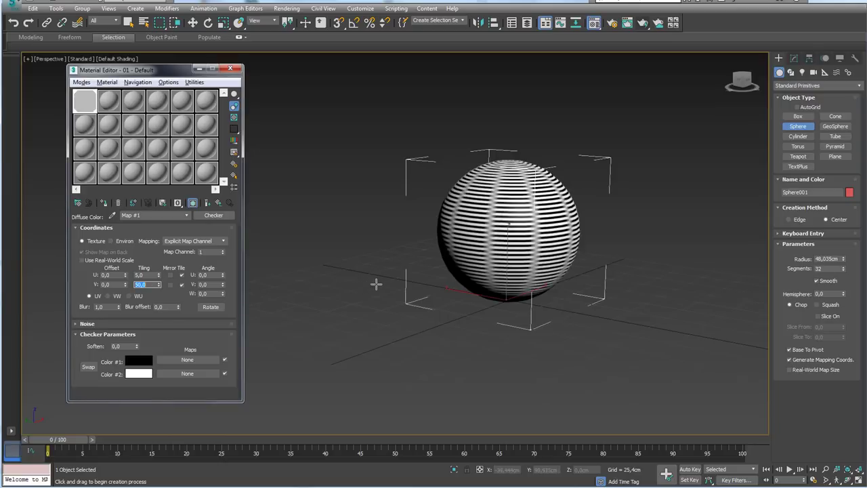
type("5")
key("Return")
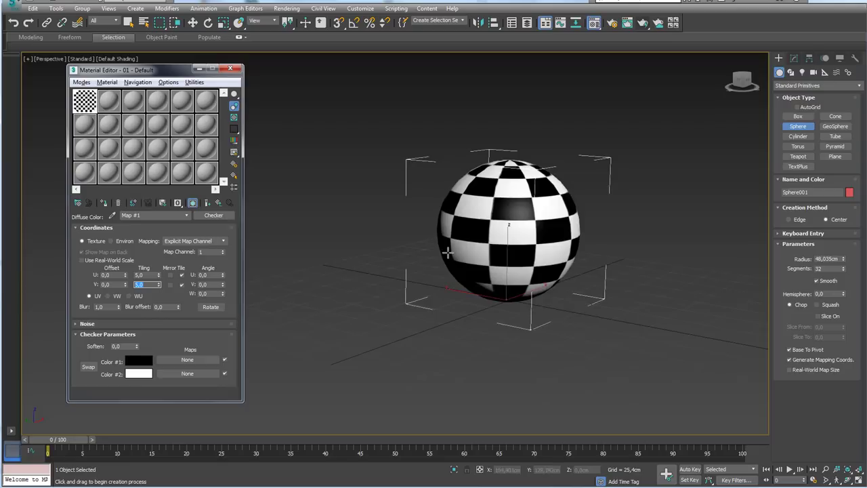
mouse_move(445, 248)
middle_mouse_down("alt")
mouse_move(479, 270)
mouse_move(503, 247)
middle_mouse_up("alt")
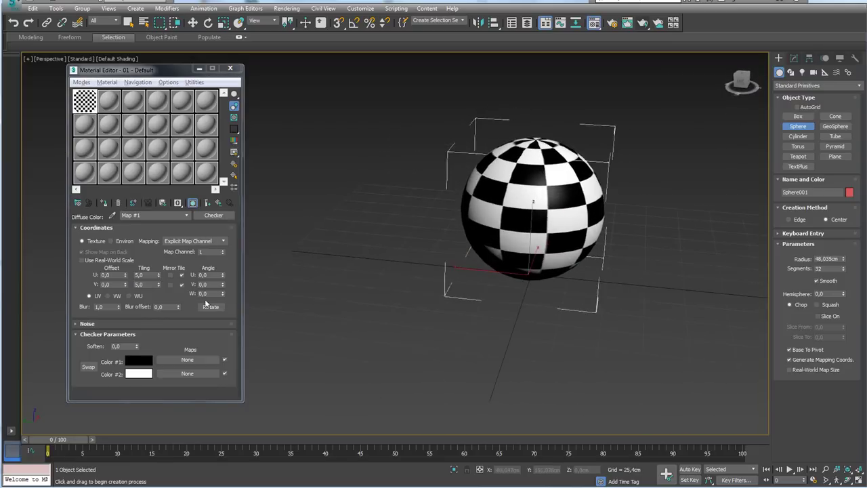
left_click_drag(118, 310, 118, 298)
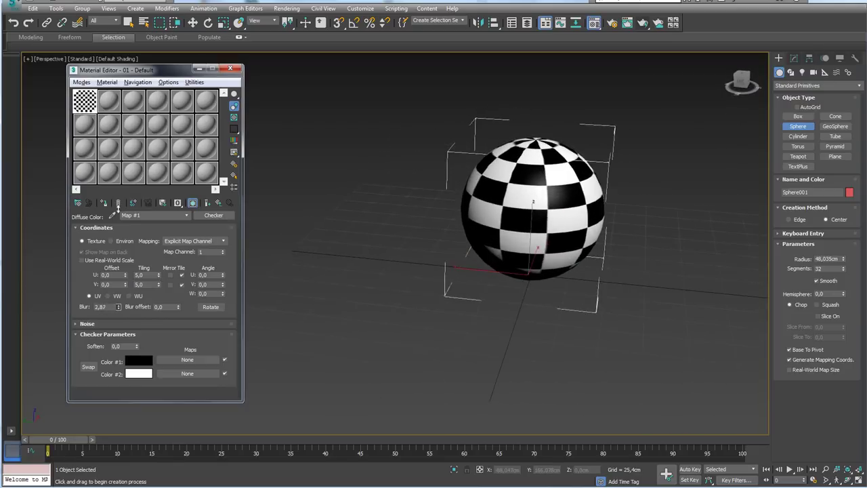
scroll(565, 215, "up", 5)
scroll(520, 207, "down", 2)
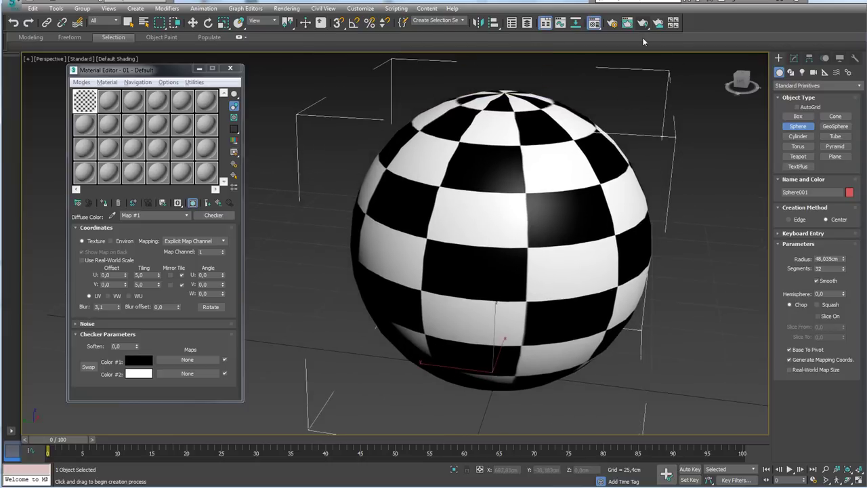
Step: Render the checkered sphere, inspect it, close the render window, and lower the checker blur to 0,01
left_click(642, 22)
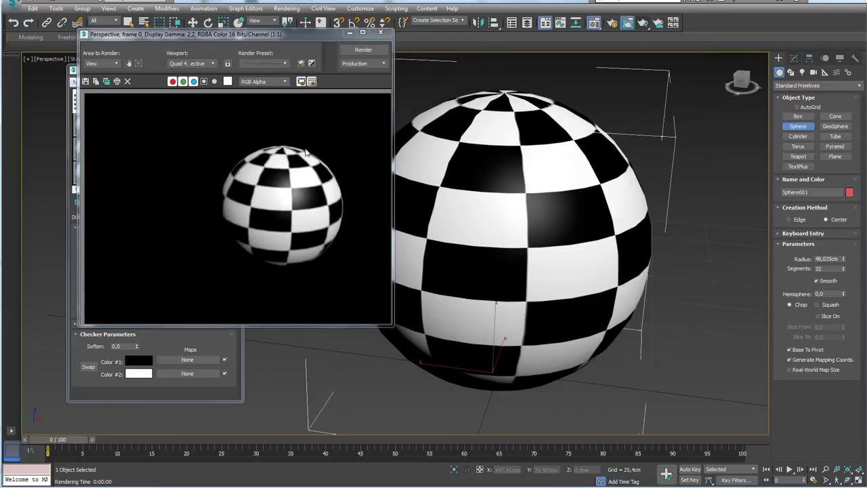
left_click(168, 335)
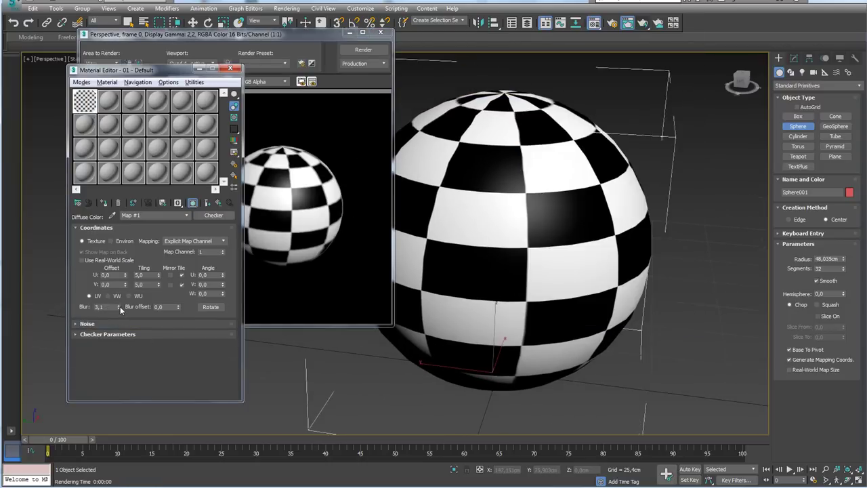
left_click(366, 49)
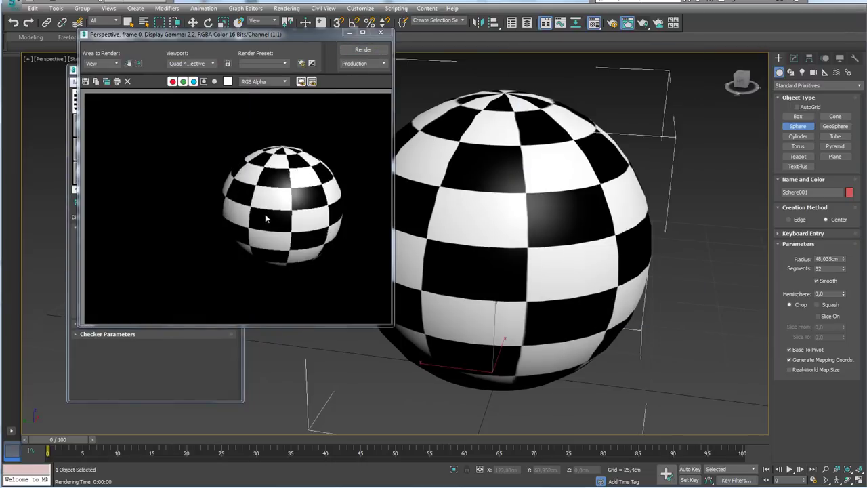
left_click_drag(253, 207, 340, 204)
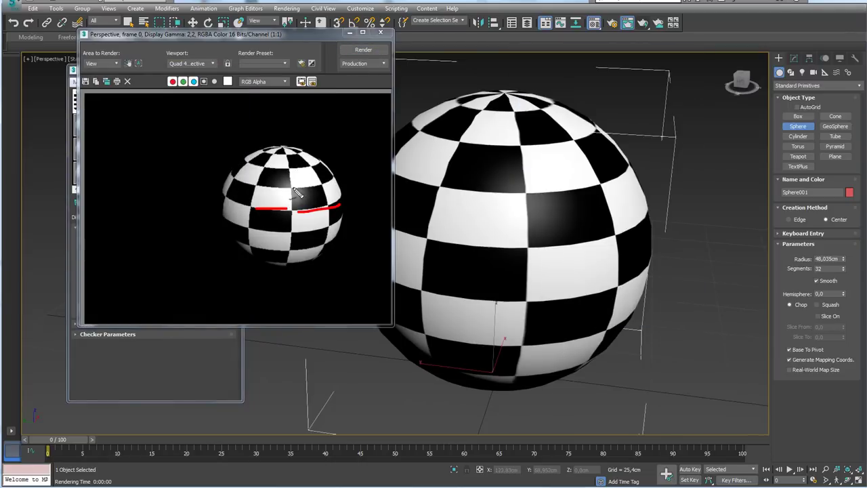
left_click(379, 32)
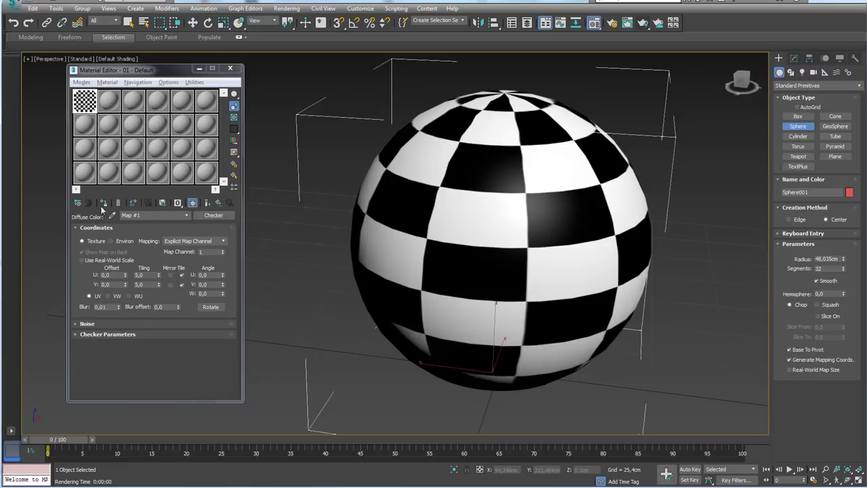
Step: Change the checker's Color #1 from black to pure red (Red 255, Green 0, Blue 0)
mouse_move(592, 312)
middle_mouse_down("alt")
mouse_move(581, 302)
mouse_move(548, 304)
mouse_move(580, 354)
mouse_move(474, 342)
middle_mouse_up("alt")
middle_click_drag(369, 315, 381, 315, "alt")
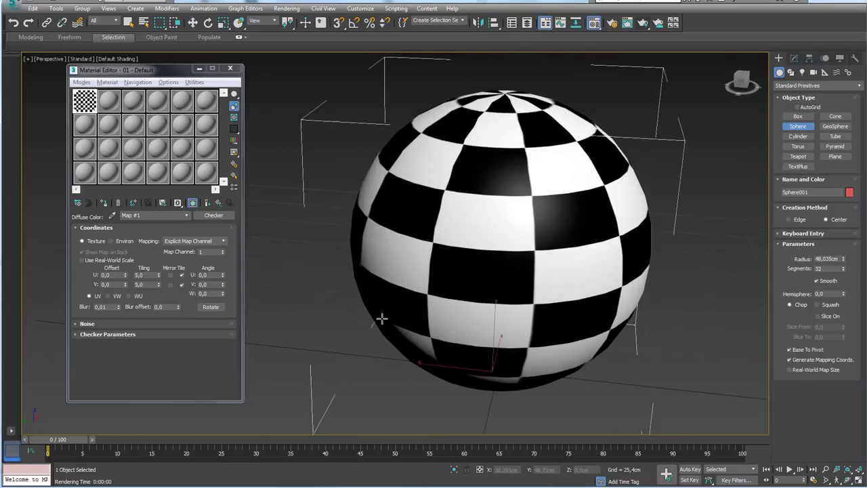
left_click(77, 334)
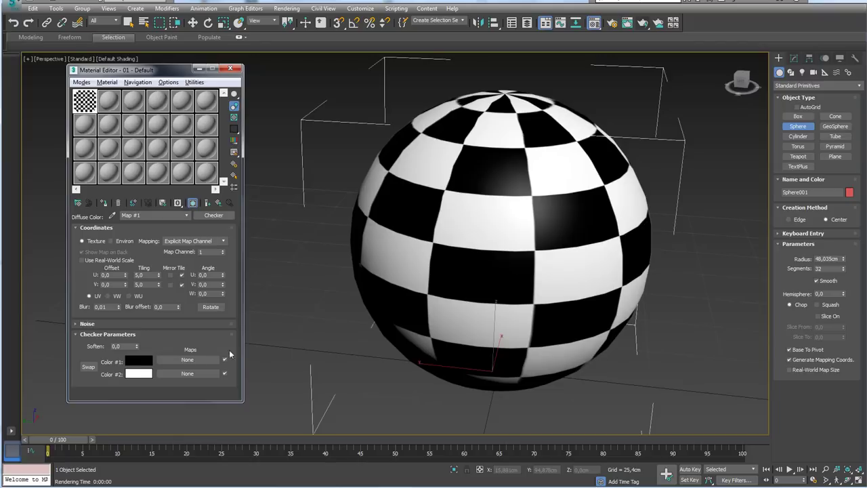
left_click(88, 367)
left_click(89, 367)
left_click(142, 361)
left_click_drag(339, 52, 369, 52)
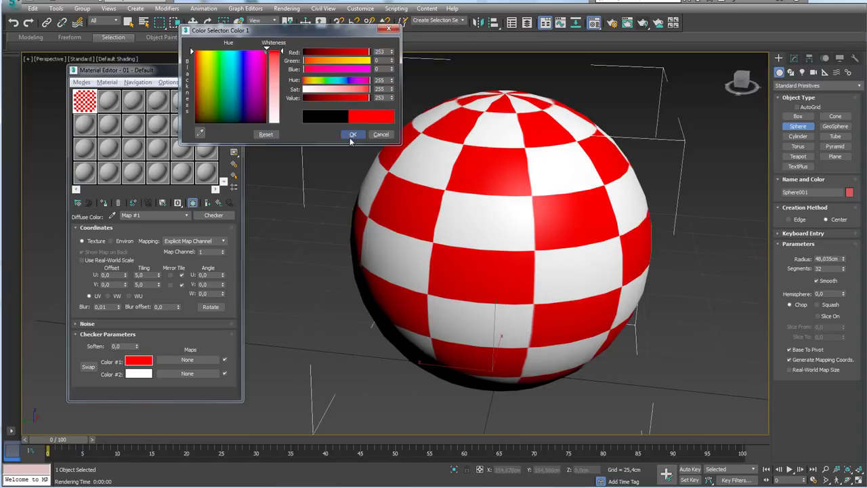
left_click(352, 134)
mouse_move(434, 220)
middle_mouse_down()
mouse_move(449, 203)
mouse_move(450, 230)
middle_mouse_up()
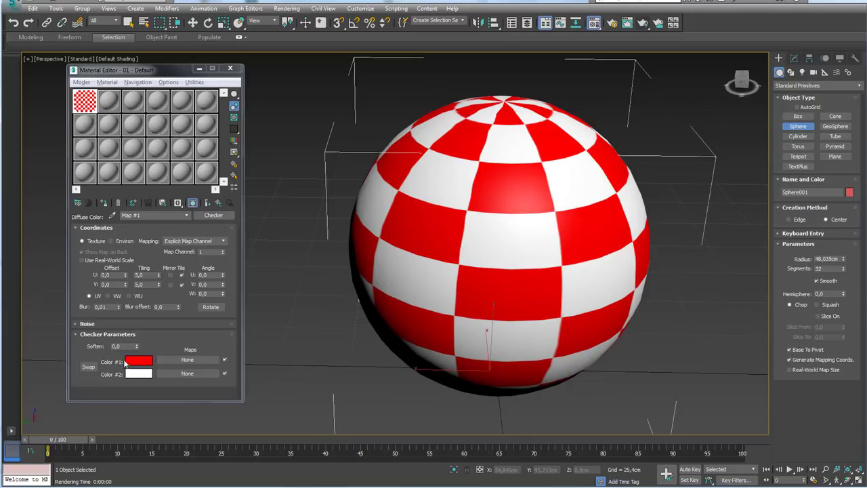
Step: Put a Noise map in the checker's Color #1 and open a larger preview of it
left_click(188, 359)
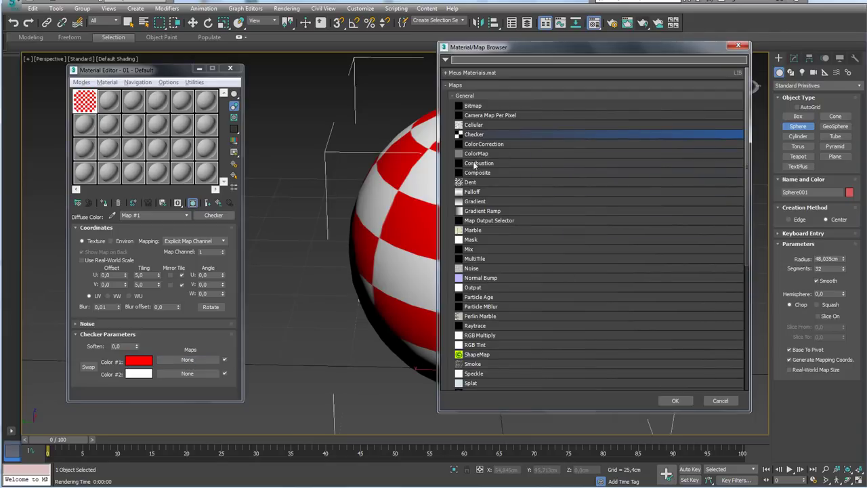
scroll(474, 165, "down", 2)
scroll(488, 203, "down", 1)
scroll(499, 237, "down", 2)
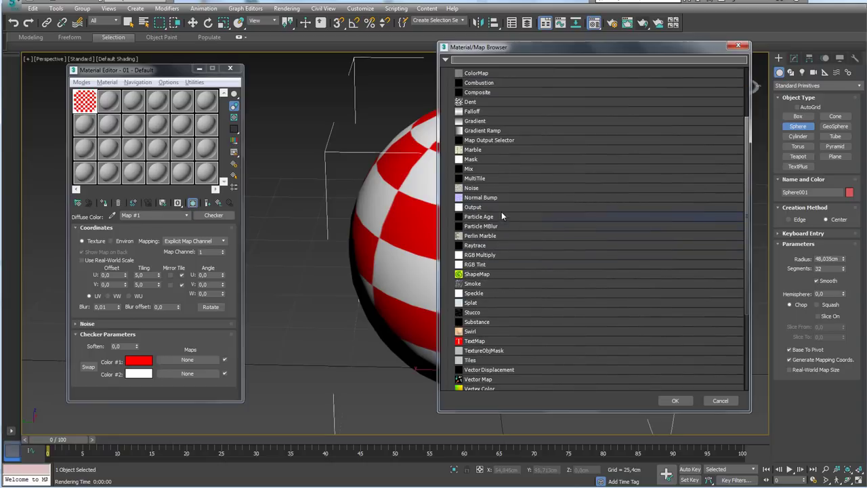
scroll(487, 214, "up", 1)
double_click(474, 200)
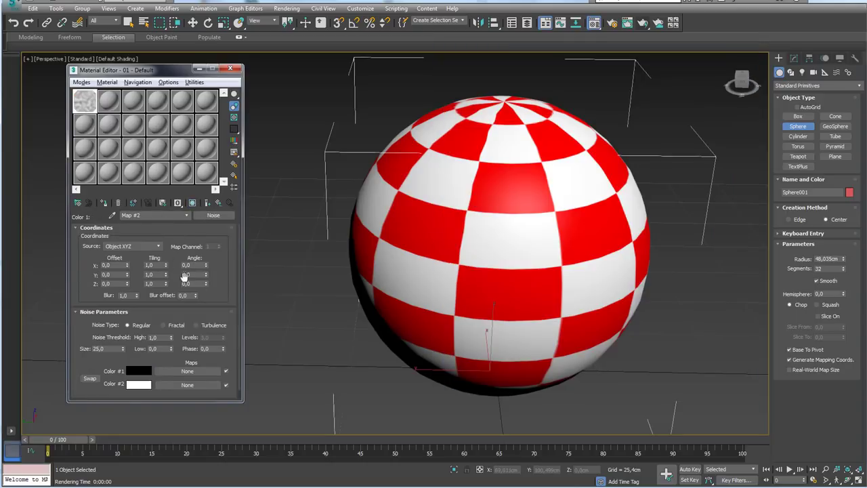
double_click(88, 101)
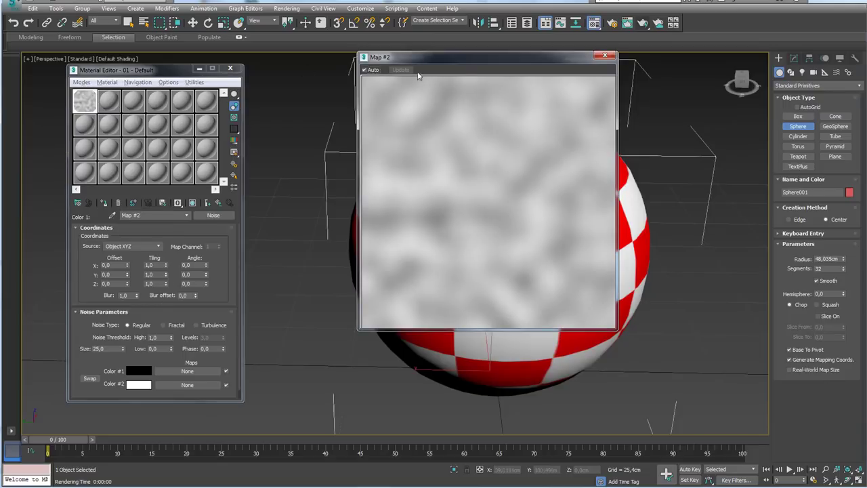
left_click_drag(503, 54, 401, 40)
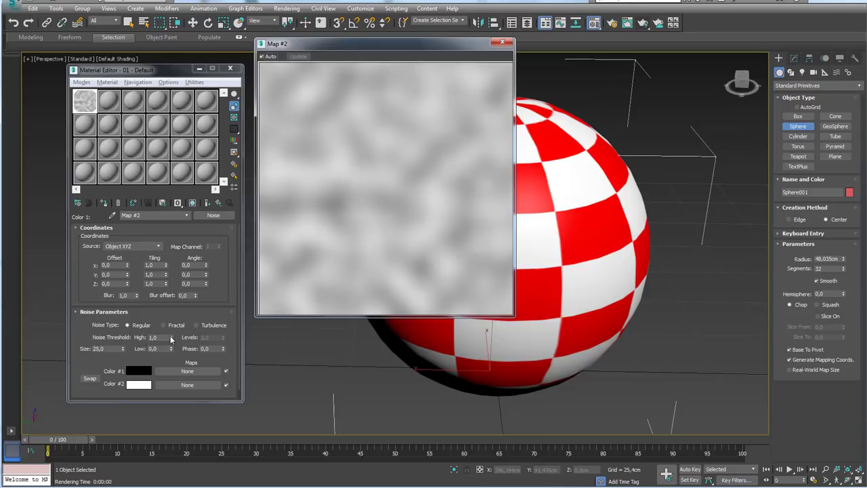
Step: Set noise thresholds High 0,66 and Low 0,545, size 5, and show it on the sphere
left_click_drag(170, 337, 172, 342)
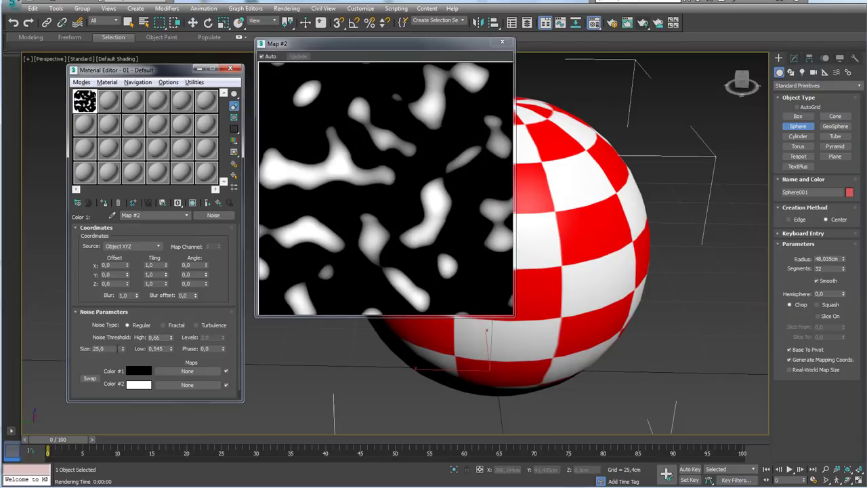
left_click_drag(110, 348, 70, 348)
type("5")
key("Return")
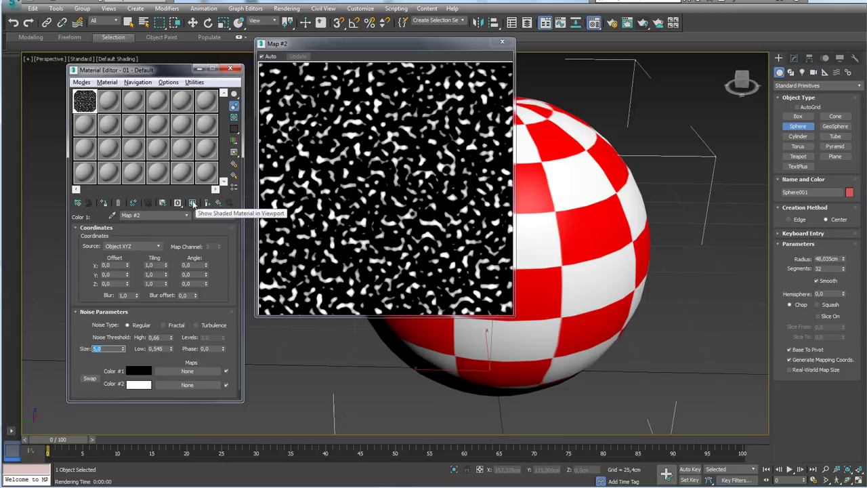
left_click(192, 202)
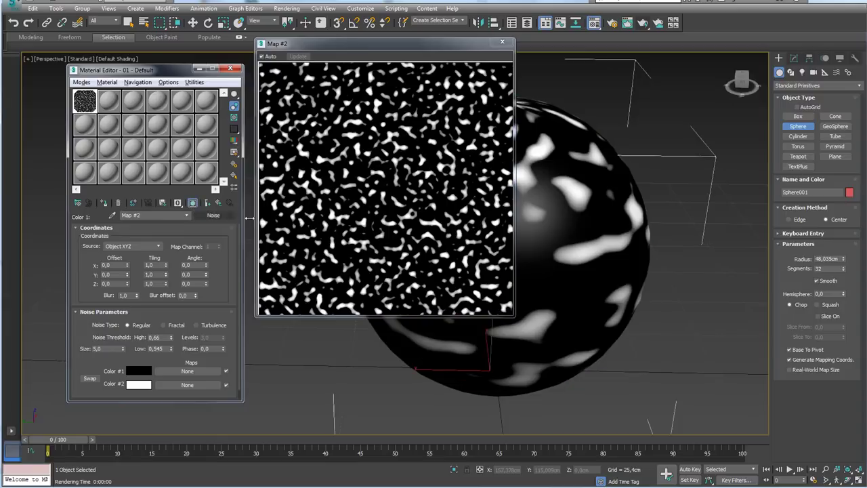
middle_click_drag(551, 291, 644, 213, "alt")
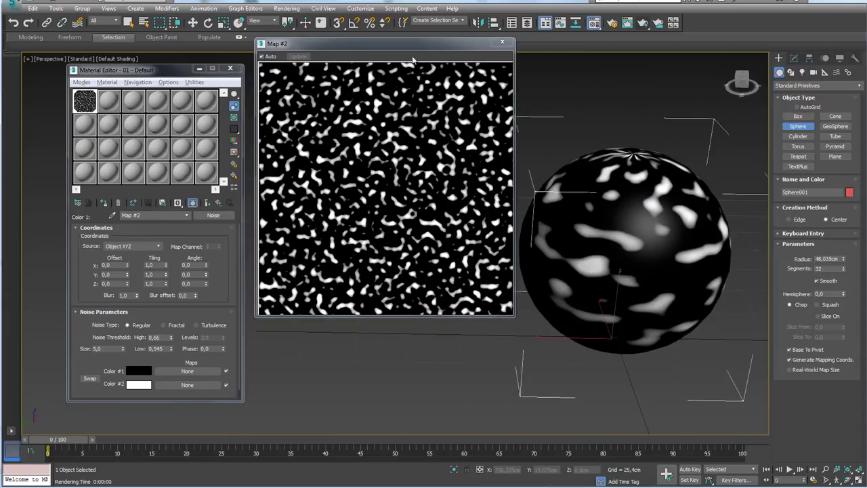
left_click(502, 42)
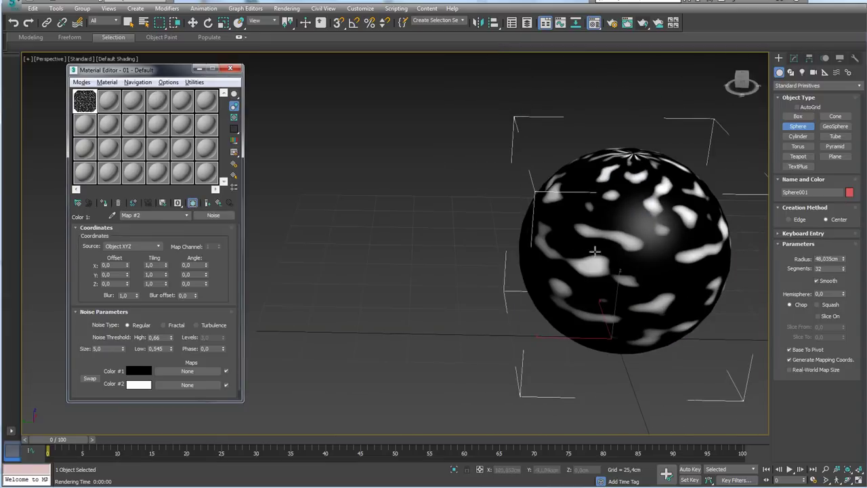
middle_click_drag(594, 252, 556, 252)
middle_click_drag(582, 283, 509, 273)
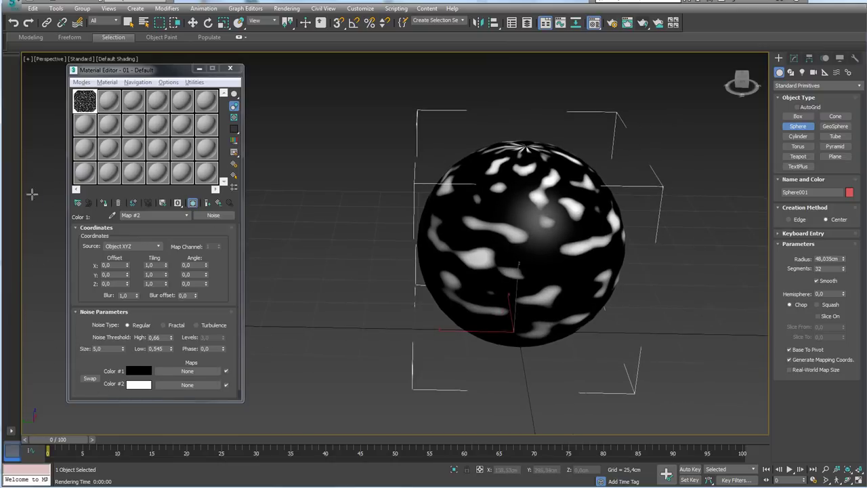
left_click_drag(222, 298, 225, 255)
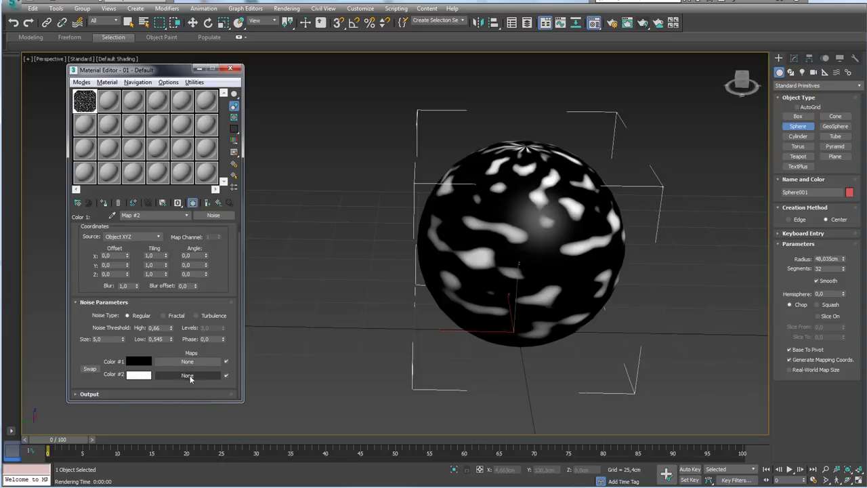
Step: Load the southport_beach.jpg bitmap into the Noise map's Color #2 and show it in the viewport
left_click(187, 376)
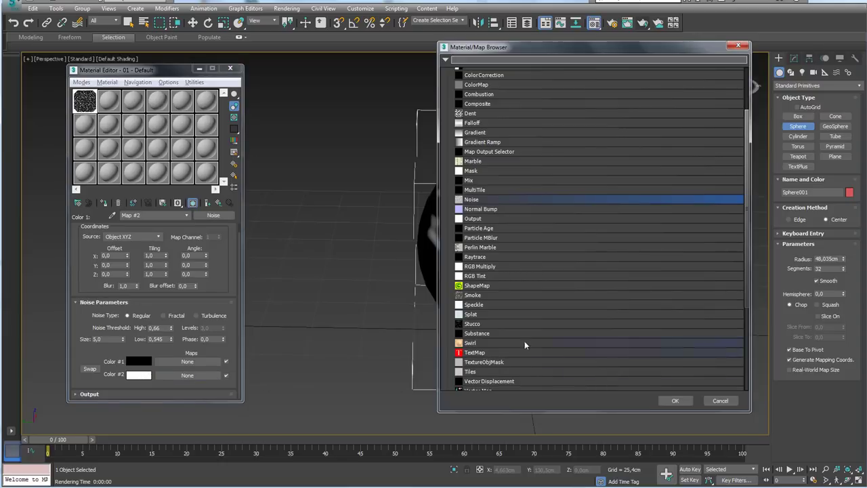
scroll(526, 344, "up", 1)
scroll(462, 98, "up", 2)
scroll(526, 196, "up", 1)
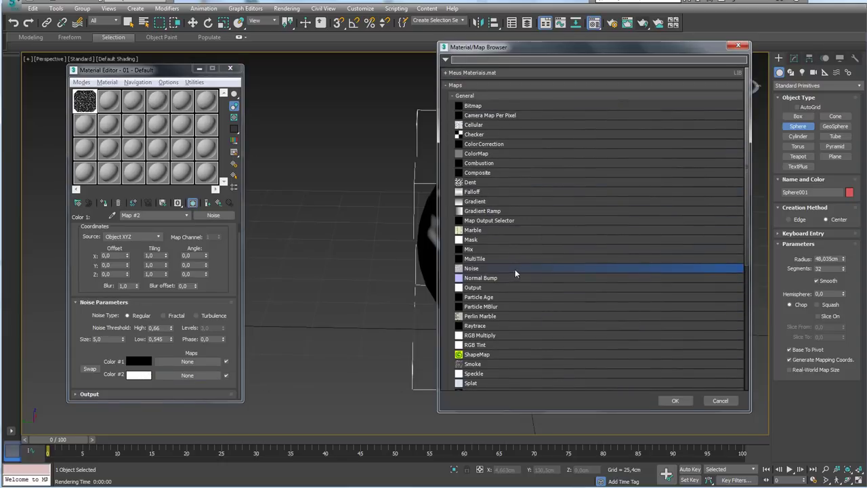
double_click(473, 106)
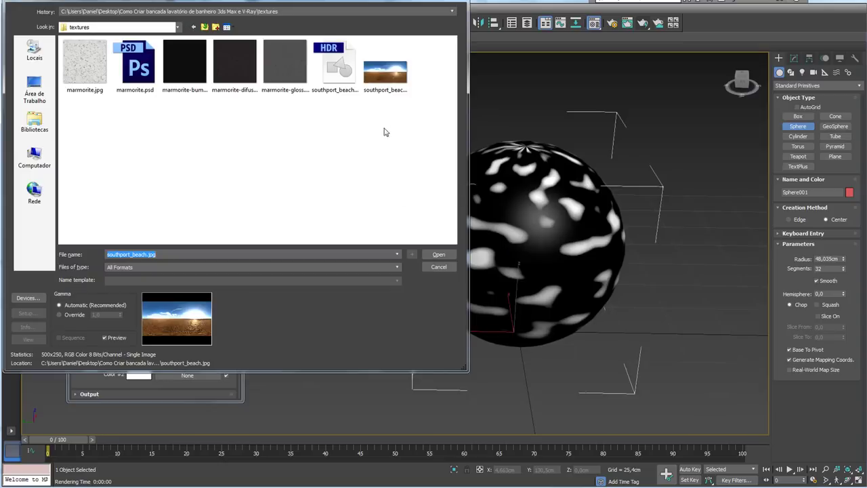
left_click(385, 68)
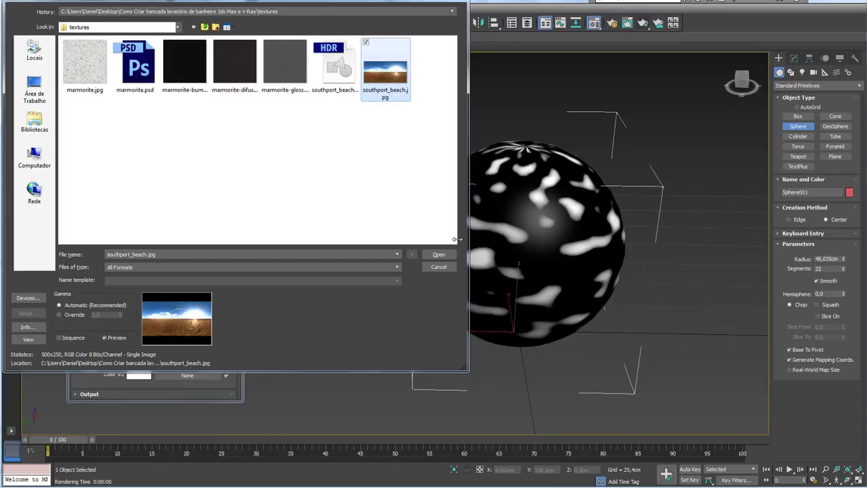
left_click(439, 254)
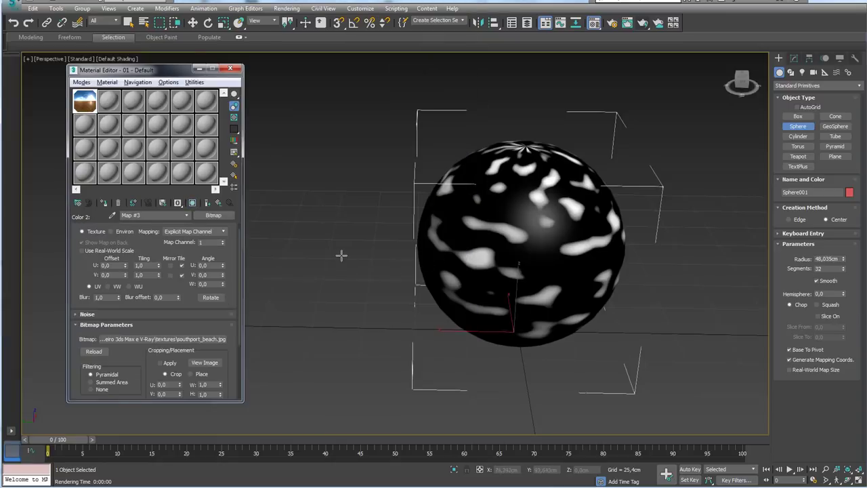
left_click(193, 202)
middle_click_drag(511, 261, 396, 256)
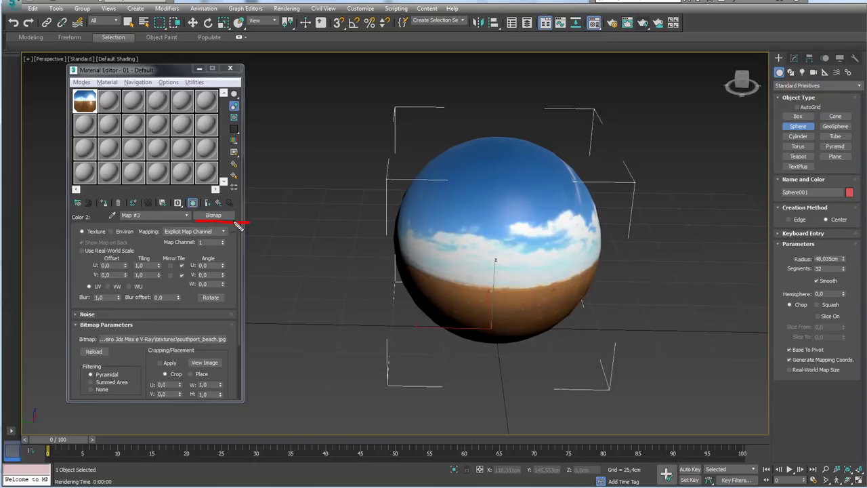
Step: Return to the Noise level, display the combined map, and annotate a blue patch with its image slot
left_click(219, 205)
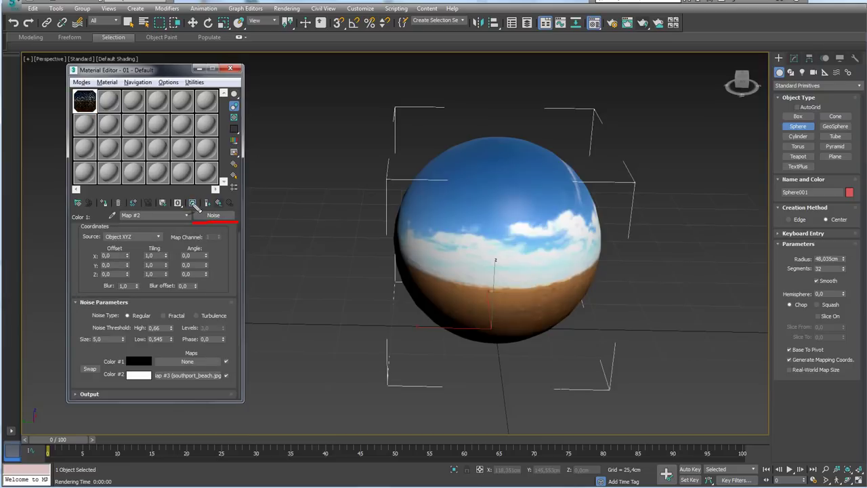
left_click(193, 203)
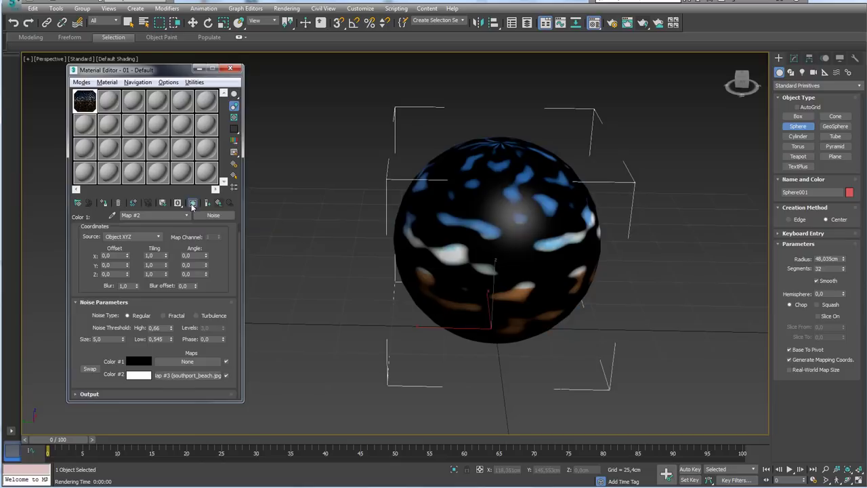
middle_click_drag(456, 235, 477, 241, "alt")
mouse_move(521, 234)
left_mouse_down()
mouse_move(492, 230)
mouse_move(280, 304)
mouse_move(175, 372)
mouse_move(194, 378)
left_mouse_up()
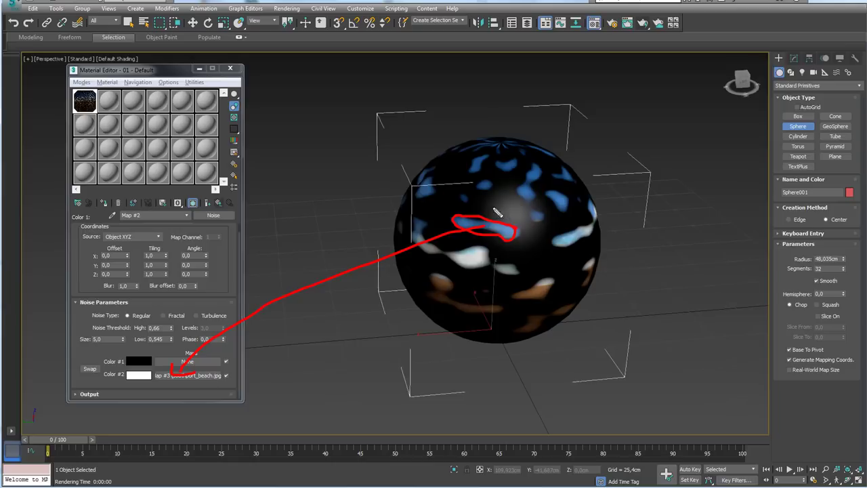
mouse_move(498, 212)
left_mouse_down()
mouse_move(175, 361)
mouse_move(196, 353)
mouse_move(252, 370)
left_mouse_up()
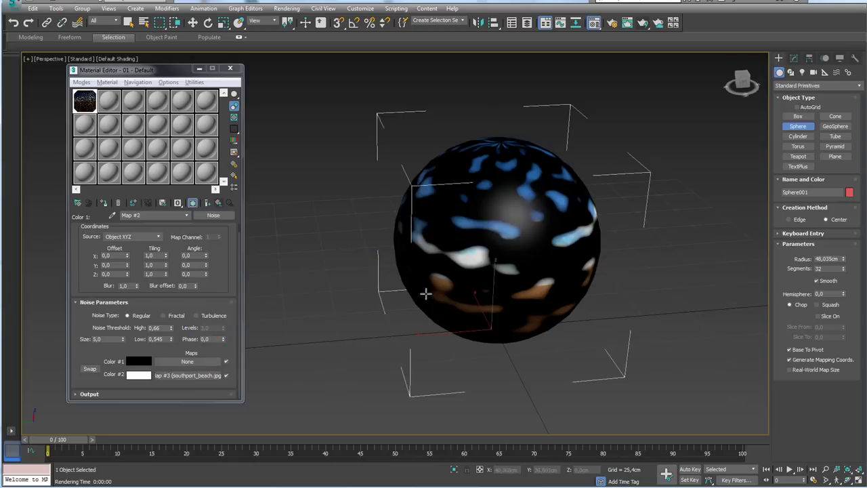
mouse_move(424, 291)
middle_mouse_down("alt")
mouse_move(426, 231)
mouse_move(435, 305)
mouse_move(387, 247)
mouse_move(435, 213)
mouse_move(386, 189)
middle_mouse_up("alt")
left_click_drag(158, 71, 212, 73)
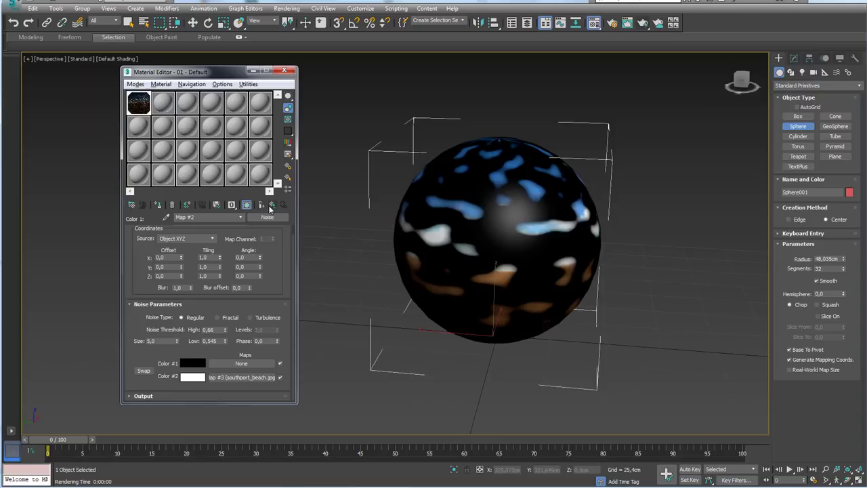
Step: Return to the top-level material and expand its Maps list to the diffuse checker slot
left_click(271, 207)
left_click(271, 207)
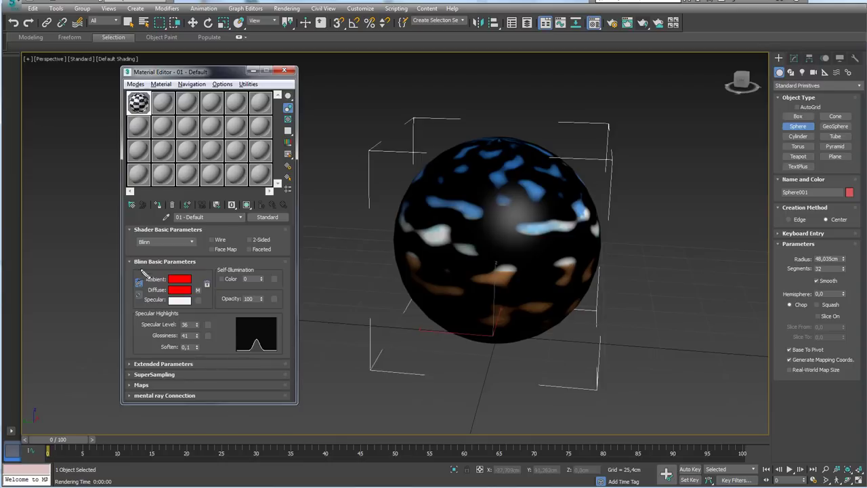
mouse_move(132, 263)
left_mouse_down()
mouse_move(223, 262)
mouse_move(283, 313)
left_mouse_up()
key("Escape")
left_click(130, 386)
scroll(143, 285, "up", 3)
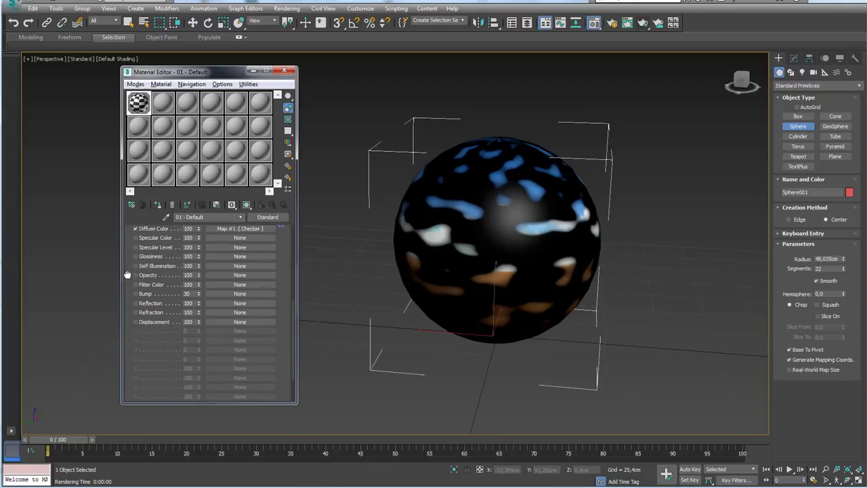
left_click_drag(141, 286, 229, 283)
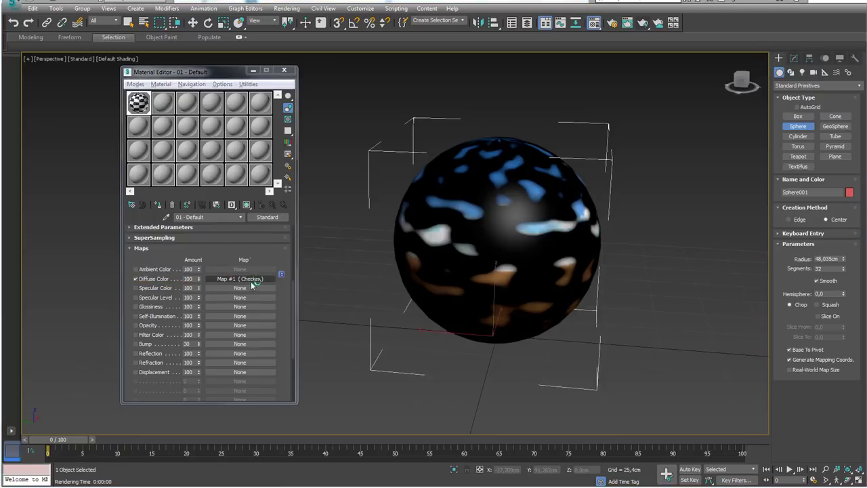
Step: Drill through Checker and Noise to the Map #3 beach bitmap and preview the photo
left_click(233, 283)
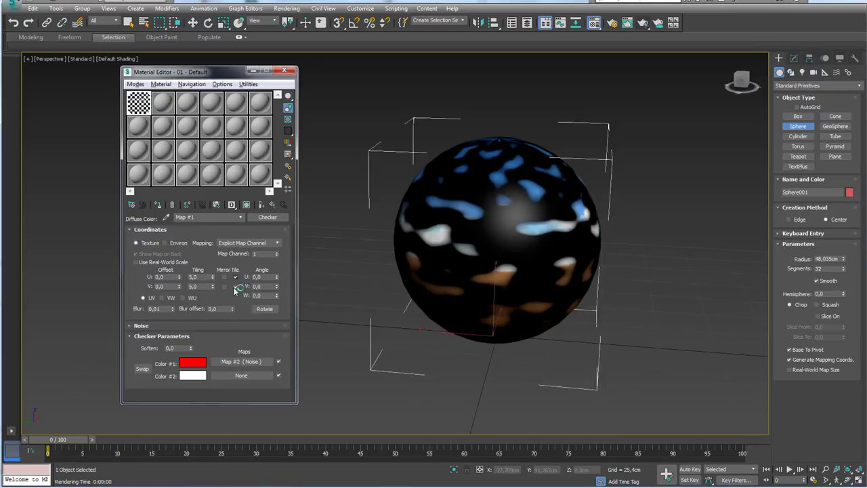
left_click(241, 362)
scroll(275, 236, "down", 1)
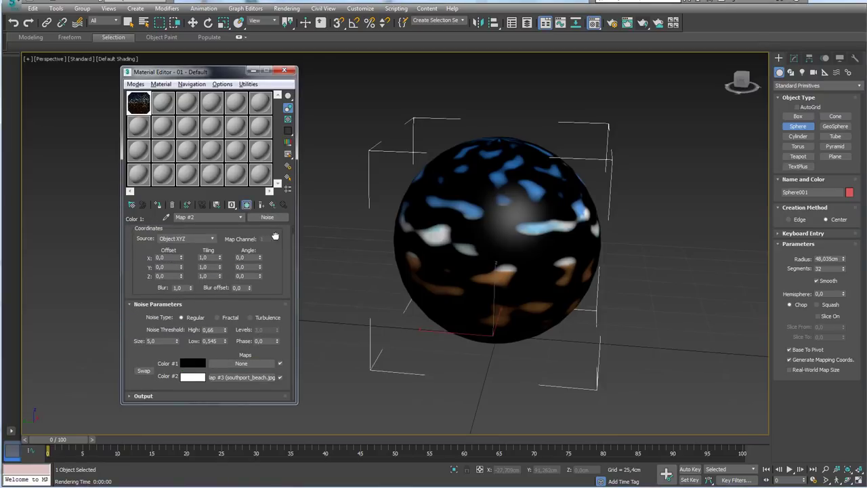
left_click(244, 378)
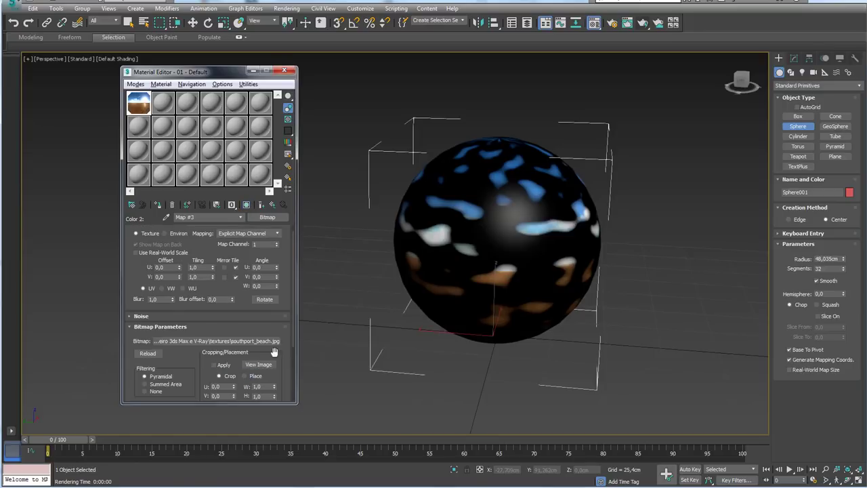
left_click(258, 364)
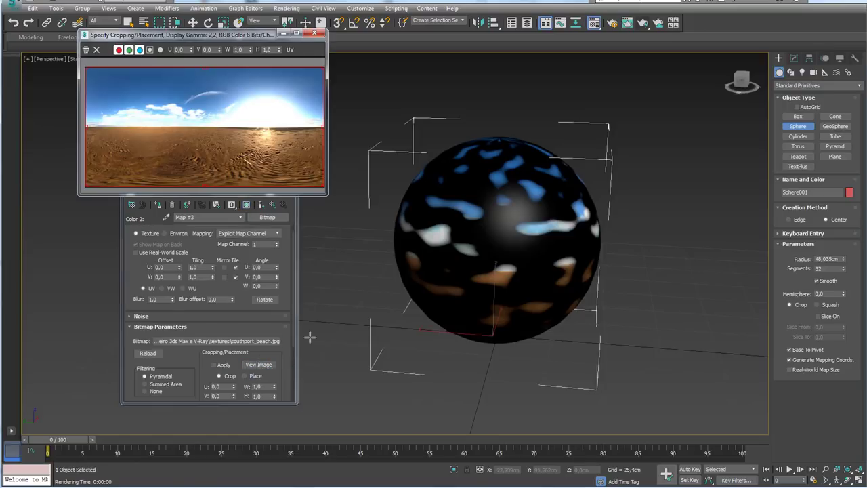
left_click(313, 33)
scroll(403, 162, "down", 3)
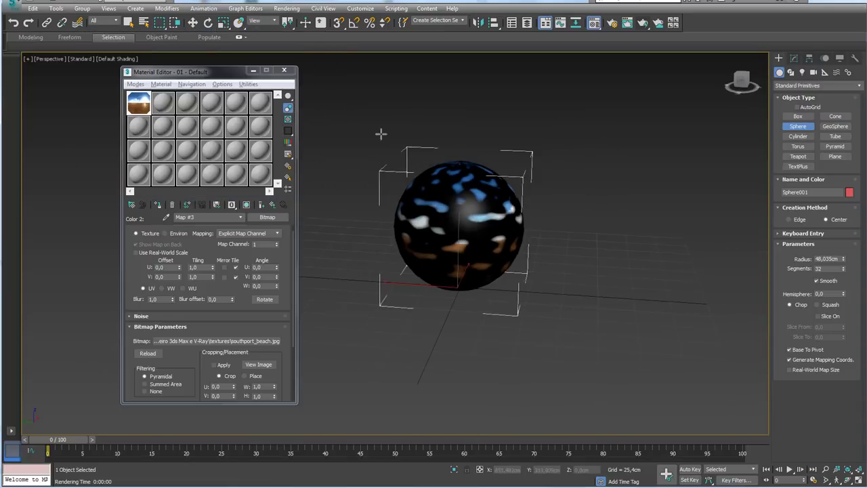
middle_click_drag(380, 134, 379, 155, "alt")
left_click(196, 71)
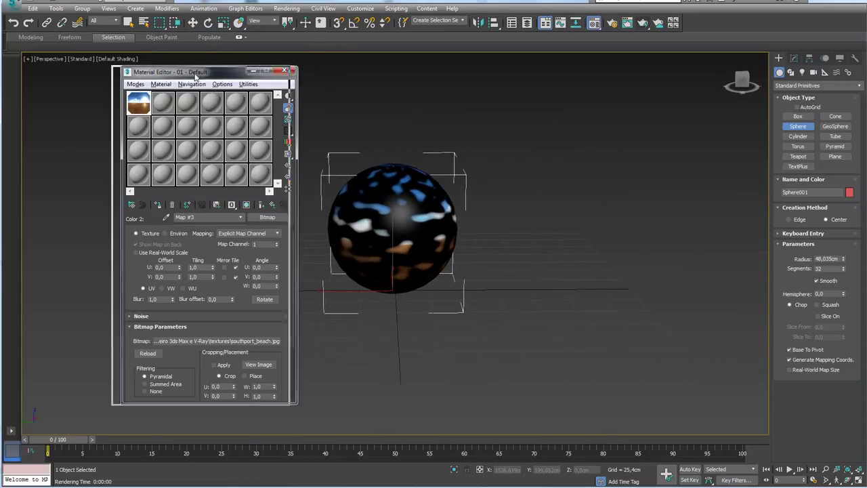
left_click_drag(197, 71, 147, 75)
middle_click_drag(368, 169, 346, 170)
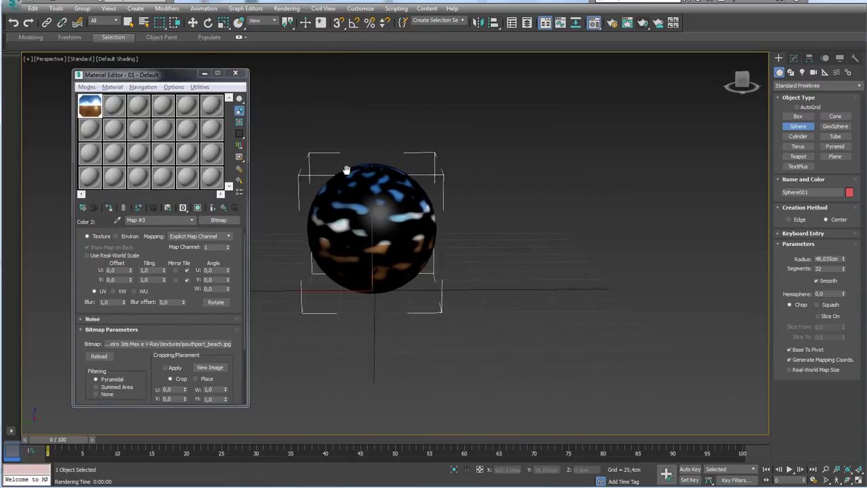
left_click(86, 88)
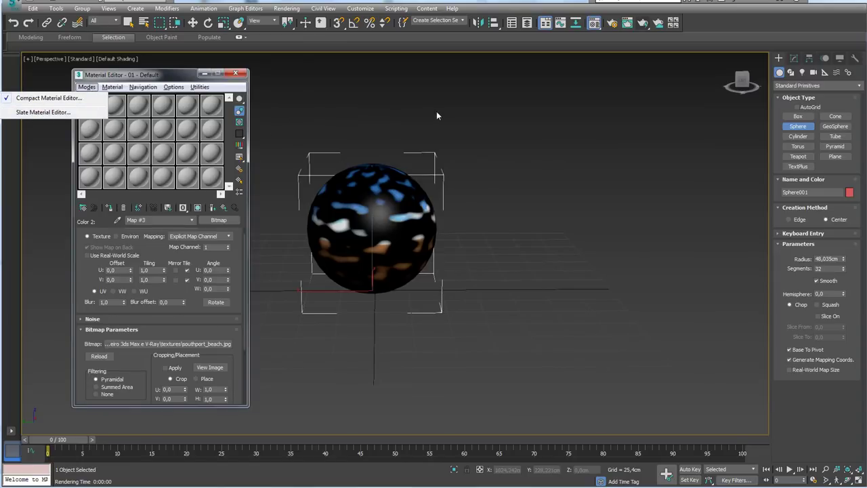
left_click(592, 24)
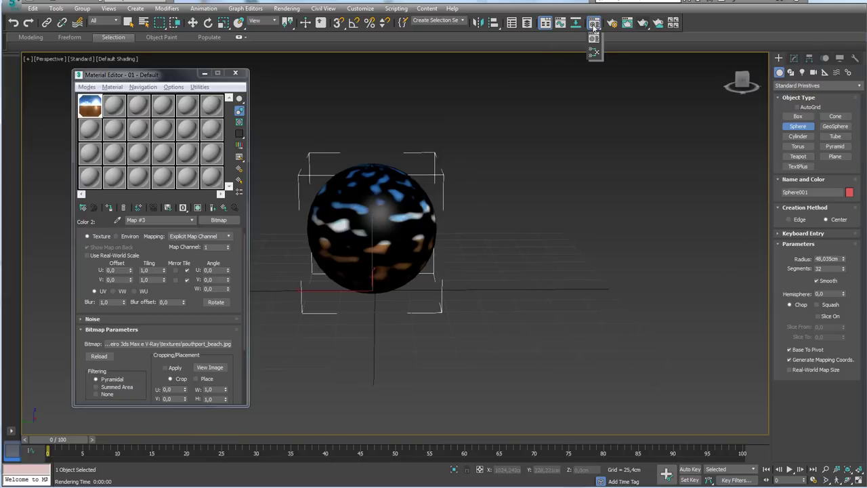
left_click_drag(595, 26, 594, 53)
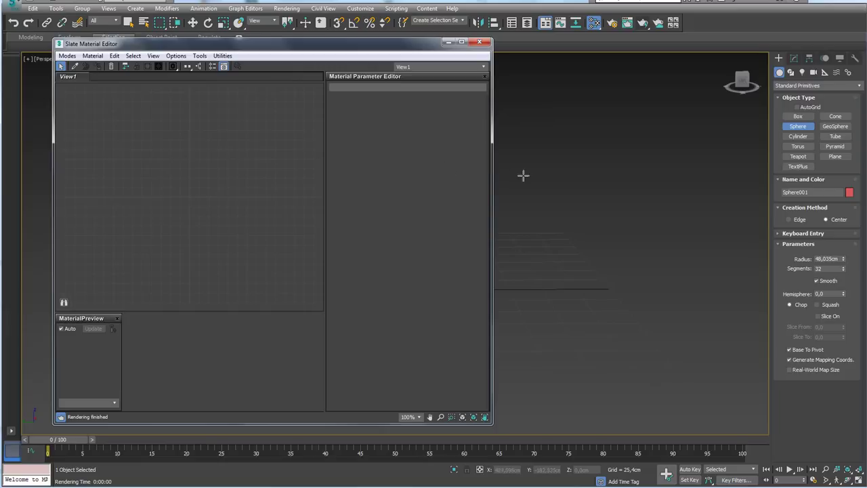
left_click(115, 319)
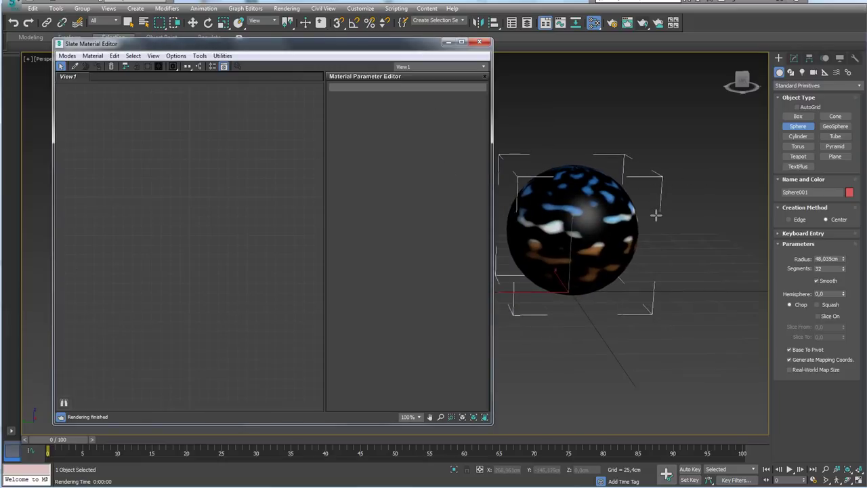
middle_click_drag(645, 226, 651, 245, "alt")
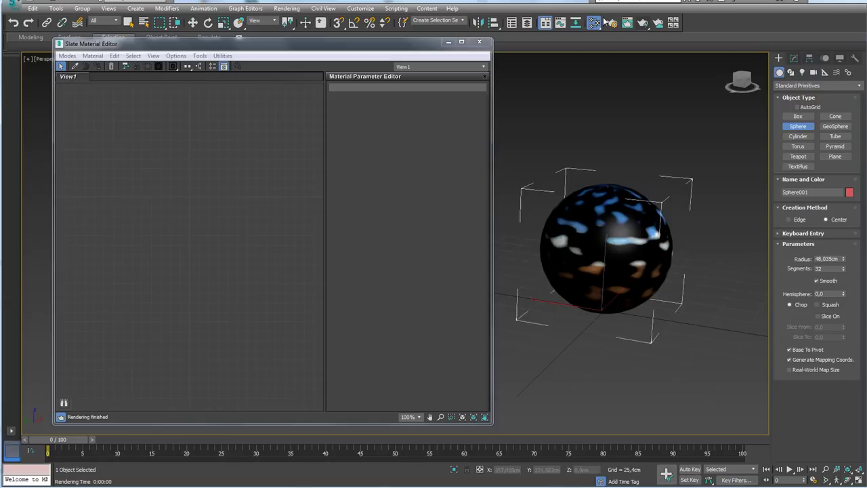
left_click_drag(594, 22, 594, 40)
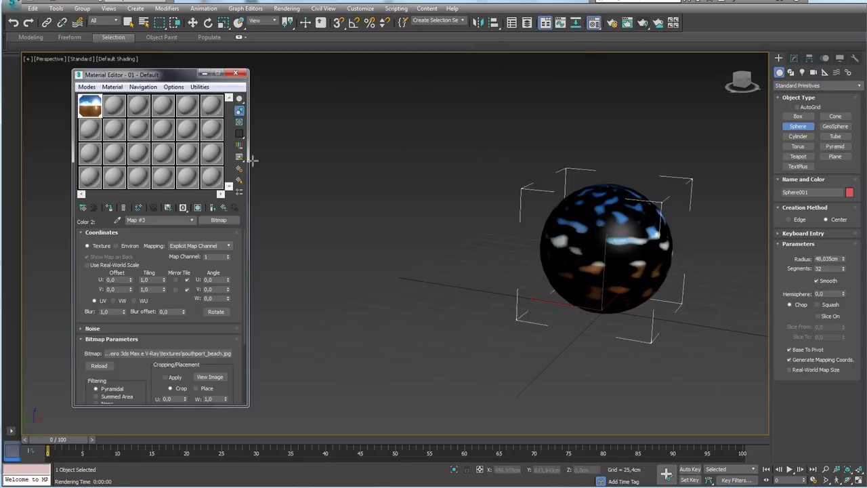
Step: Select the unused sixth sample slot and browse the list of material types
left_click(210, 105)
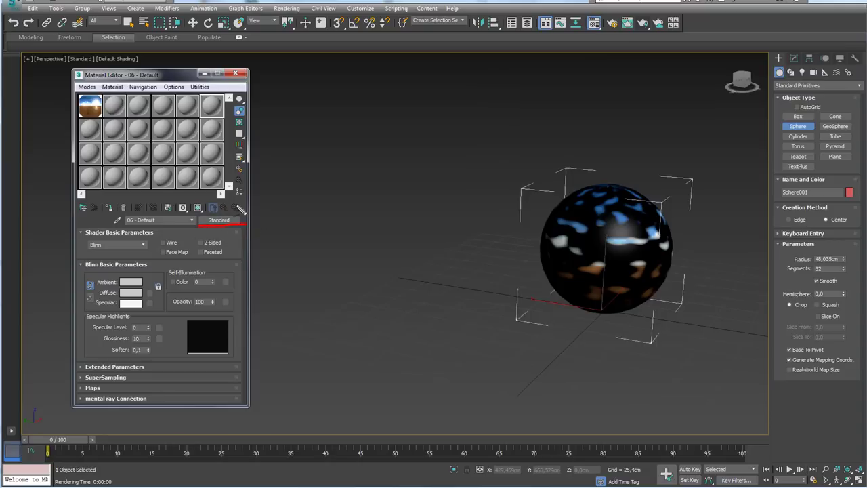
left_click(218, 220)
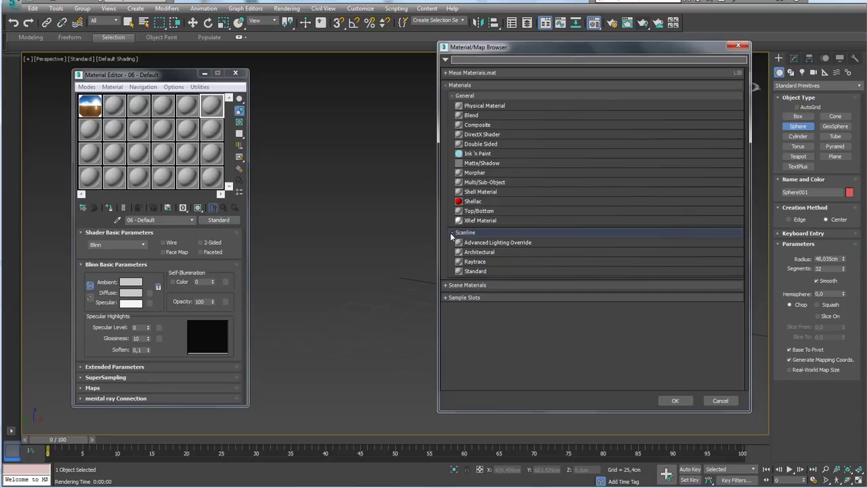
left_click_drag(459, 244, 540, 244)
mouse_move(458, 255)
left_mouse_down()
mouse_move(495, 256)
mouse_move(486, 262)
mouse_move(499, 274)
left_mouse_up()
left_click_drag(449, 99, 518, 113)
mouse_move(461, 119)
left_mouse_down()
mouse_move(479, 118)
mouse_move(501, 138)
left_mouse_up()
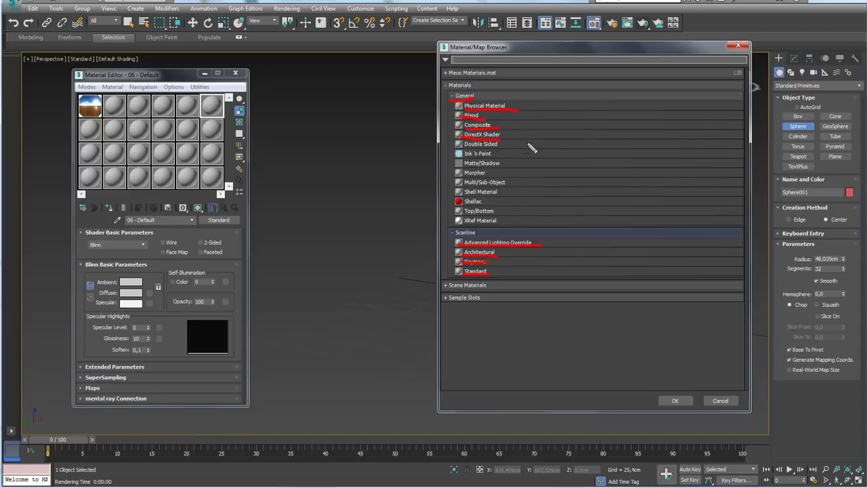
Step: Close the material browser without choosing and switch to the Slate Material Editor
key("Escape")
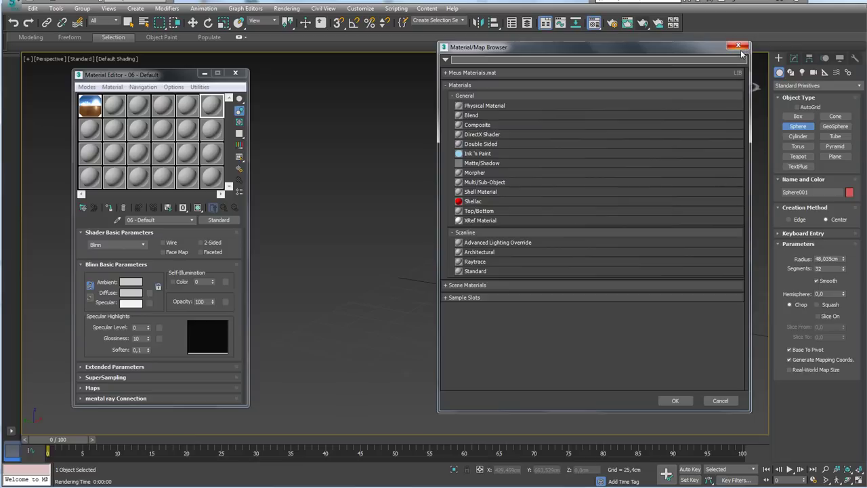
left_click(737, 46)
left_click(86, 86)
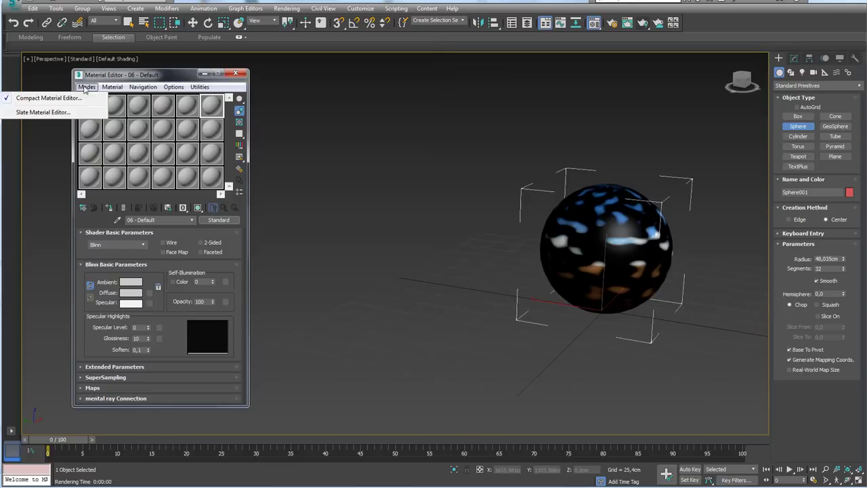
left_click(41, 109)
Step: Add a Scanline > Standard node, Material #25, to the View1 canvas and reposition it
right_click(158, 164)
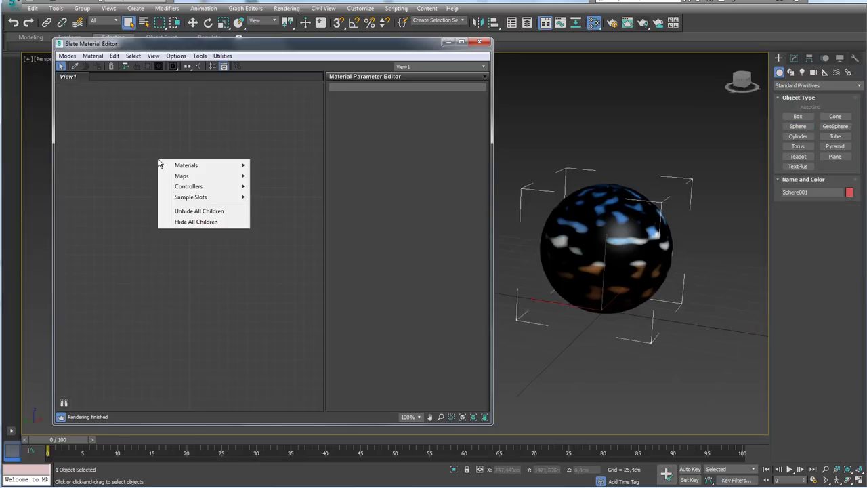
mouse_move(196, 165)
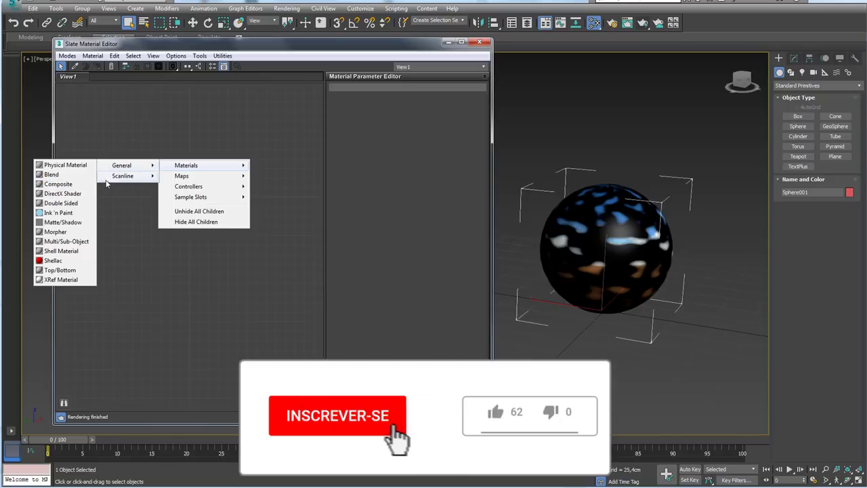
mouse_move(123, 175)
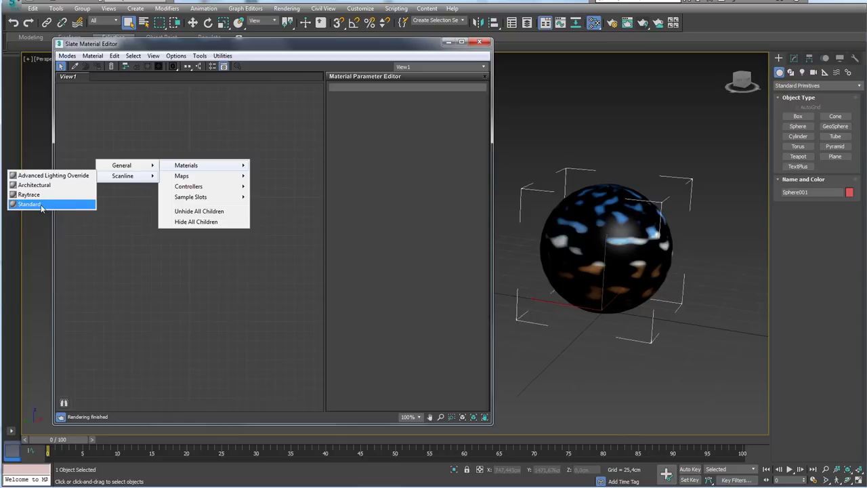
left_click(42, 205)
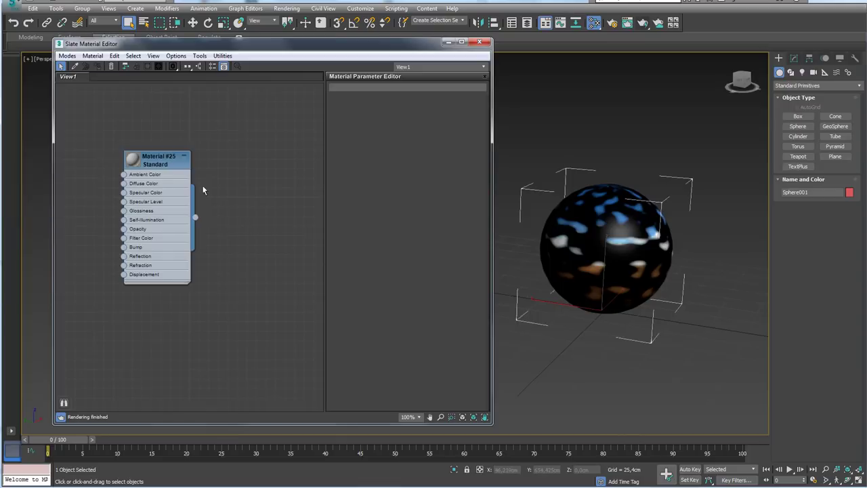
middle_click_drag(265, 190, 302, 173)
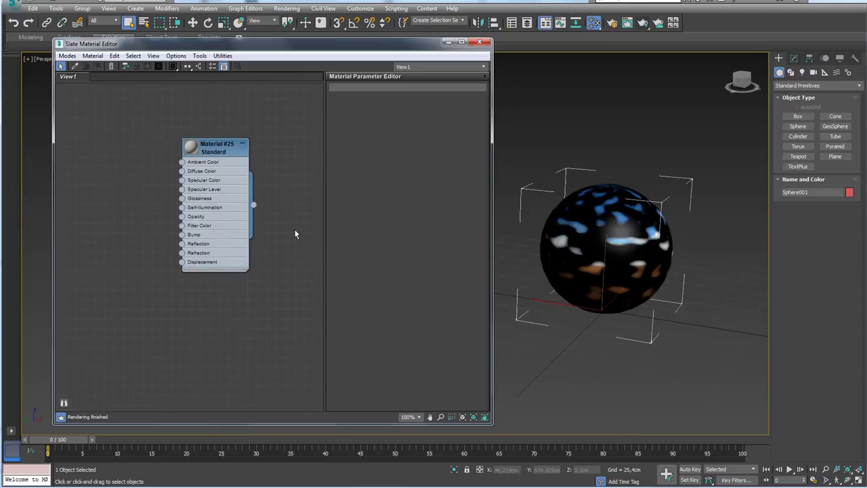
scroll(515, 251, "down", 4)
Step: Shift-drag the sphere to the right to make an instanced copy, Sphere002
right_click(601, 242)
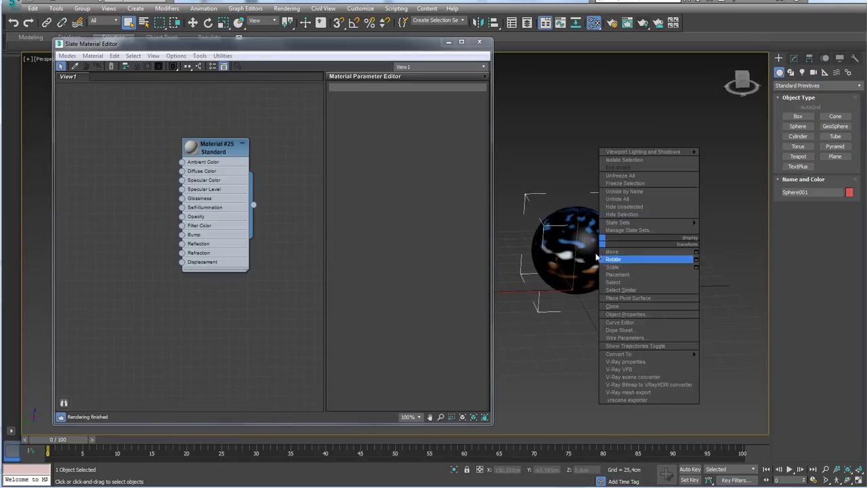
left_click(640, 255)
left_click_drag(532, 292, 641, 295, "shift")
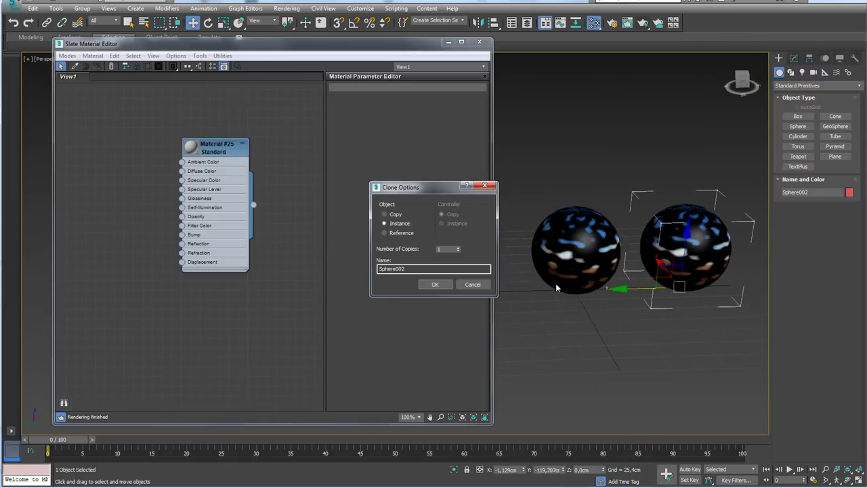
left_click(435, 282)
Step: Rearrange the Material #25 node and assign Material #25 to the copied sphere
middle_click_drag(286, 232, 208, 234)
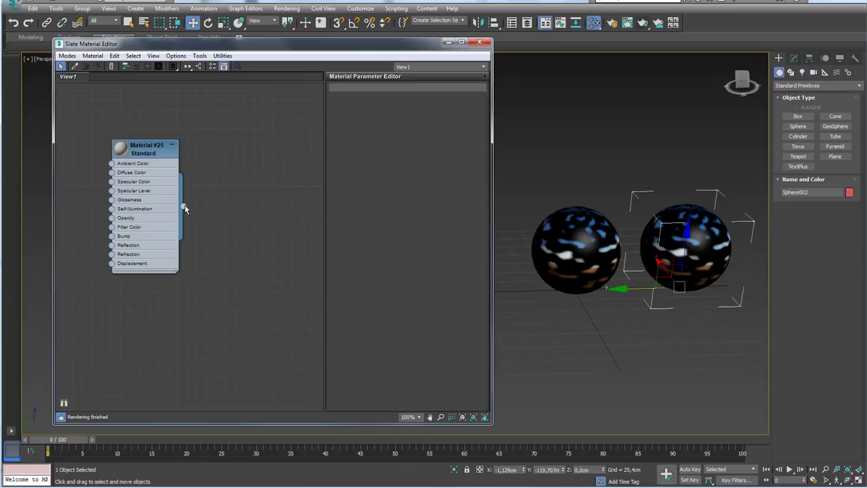
left_click_drag(216, 174, 694, 215)
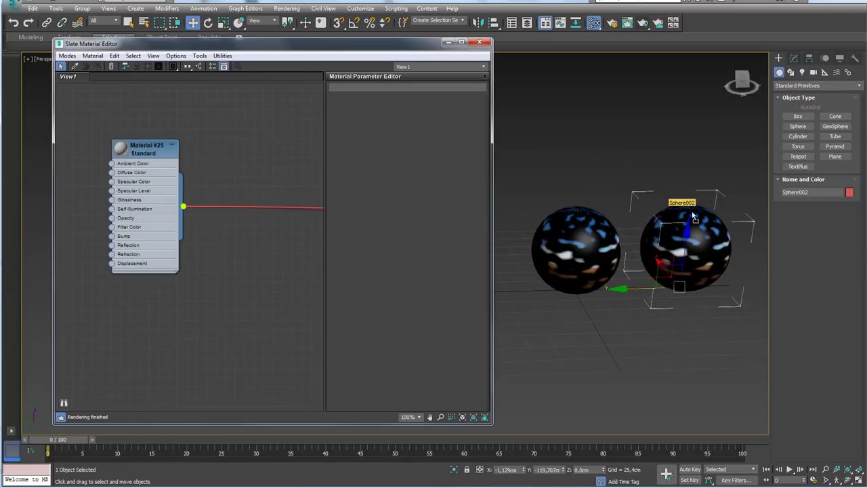
left_click_drag(695, 217, 262, 207)
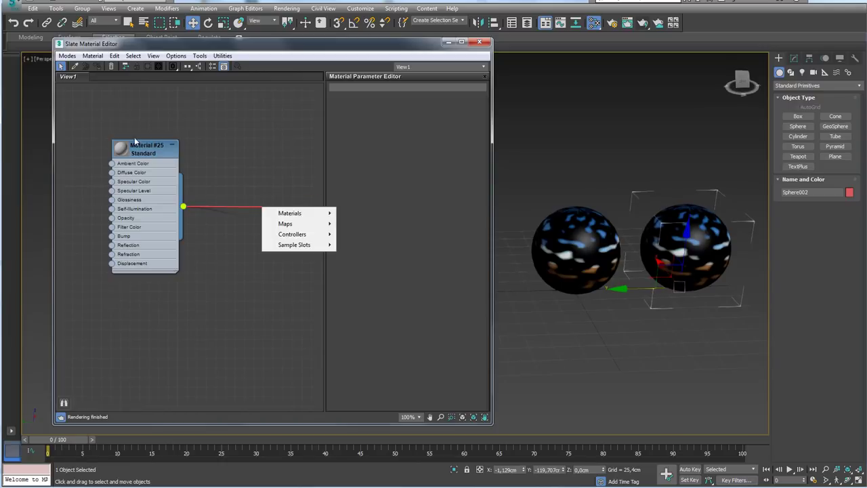
left_click(139, 148)
left_click_drag(142, 149, 180, 159)
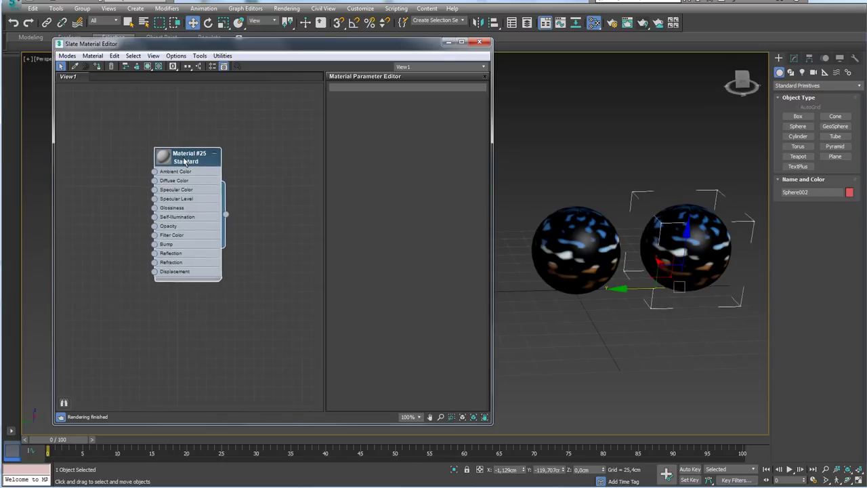
left_click(97, 67)
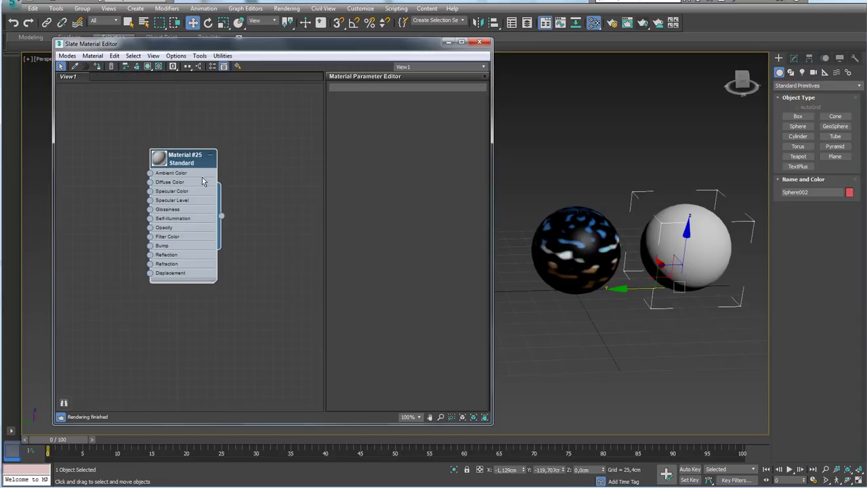
Step: Add a Noise map to Material #25's Diffuse Color and place its node beside the material
left_click_drag(202, 181, 259, 172)
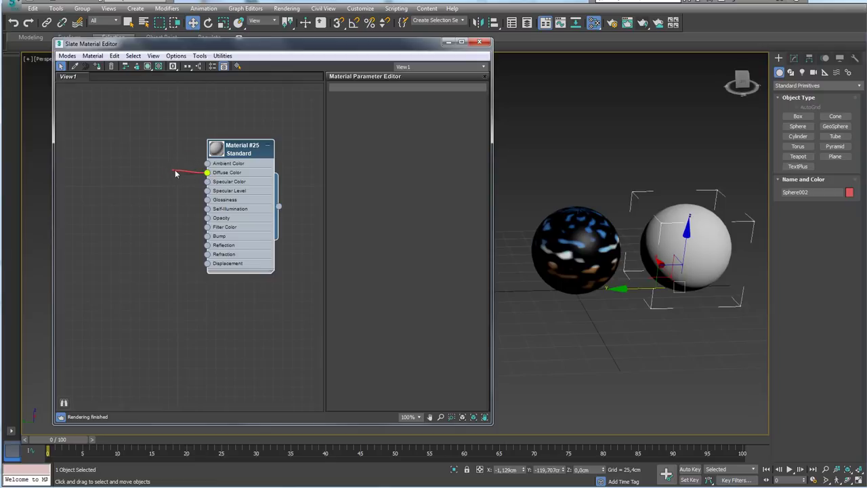
left_click_drag(168, 174, 207, 172)
double_click(240, 153)
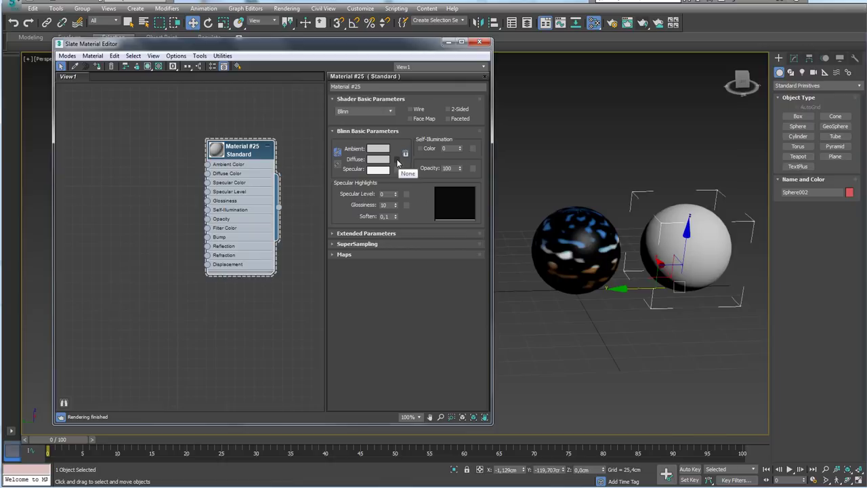
left_click(398, 160)
scroll(498, 180, "down", 2)
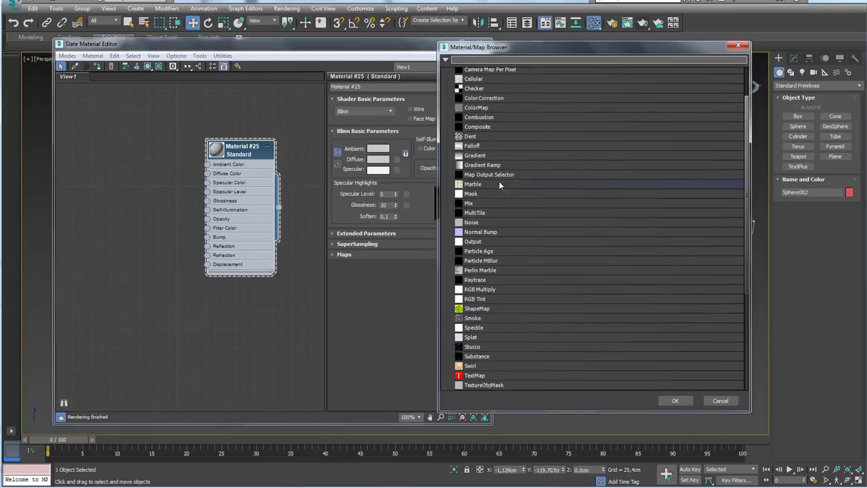
double_click(470, 223)
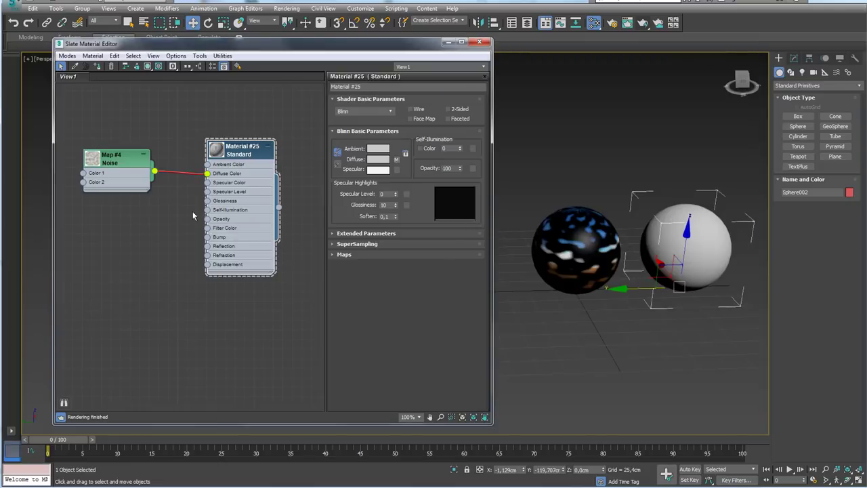
mouse_move(126, 166)
left_mouse_down()
mouse_move(114, 140)
mouse_move(121, 157)
left_mouse_up()
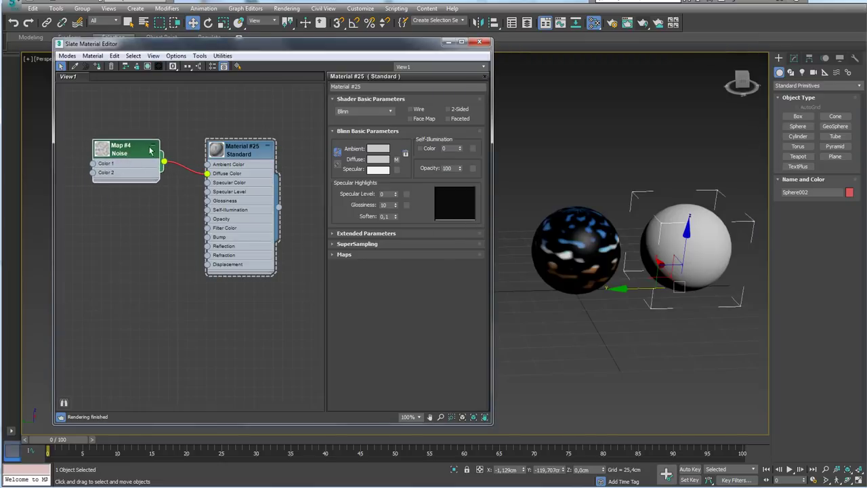
Step: Open the Noise map's parameters, show it shaded in the viewport, and enlarge its node preview
double_click(129, 153)
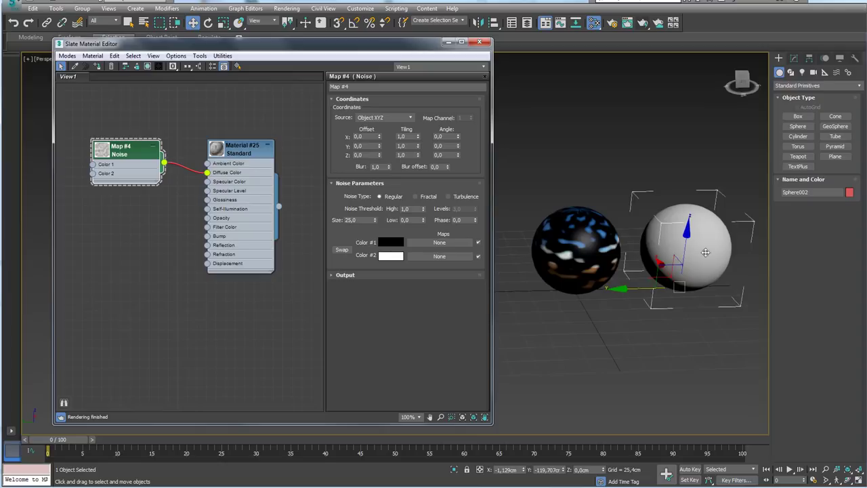
middle_click_drag(675, 254, 654, 250)
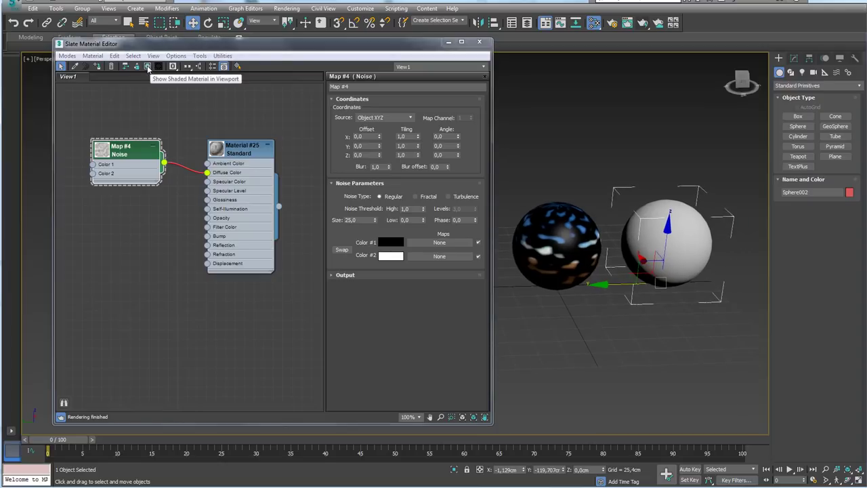
left_click(148, 68)
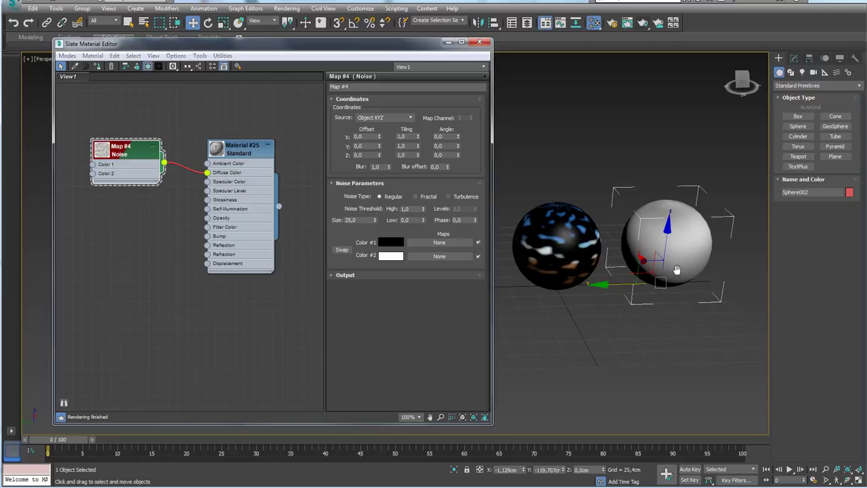
scroll(677, 267, "up", 4)
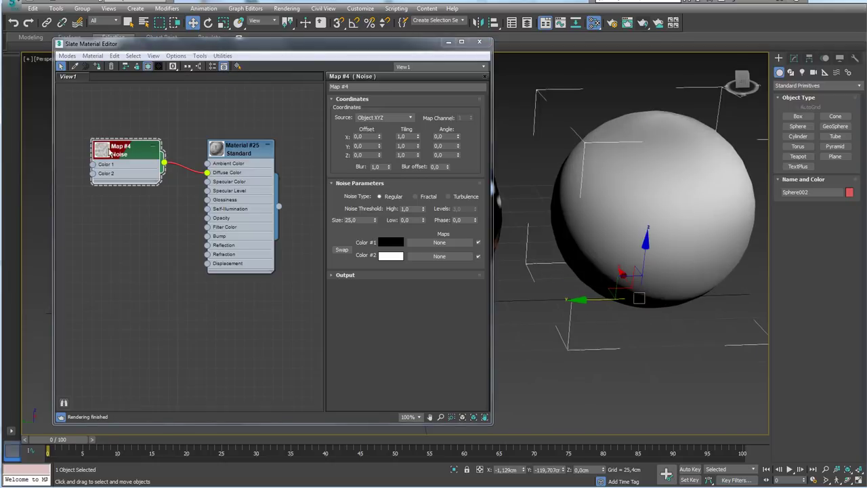
double_click(102, 150)
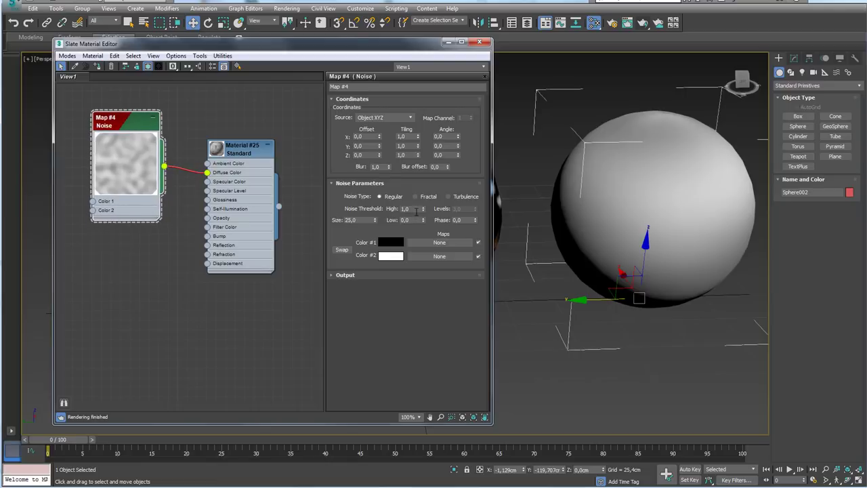
Step: Set the noise Size to 5 with thresholds High 0,595 and Low 0,53, keeping black/white colours
left_click_drag(422, 209, 425, 219)
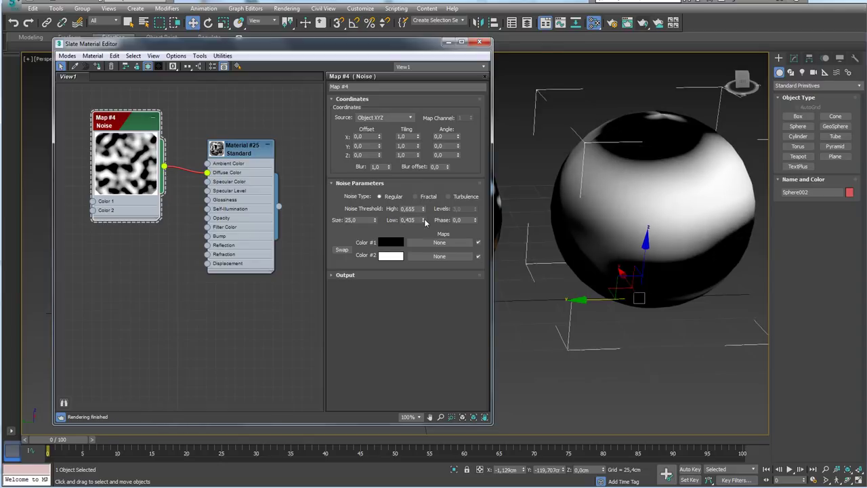
double_click(358, 220)
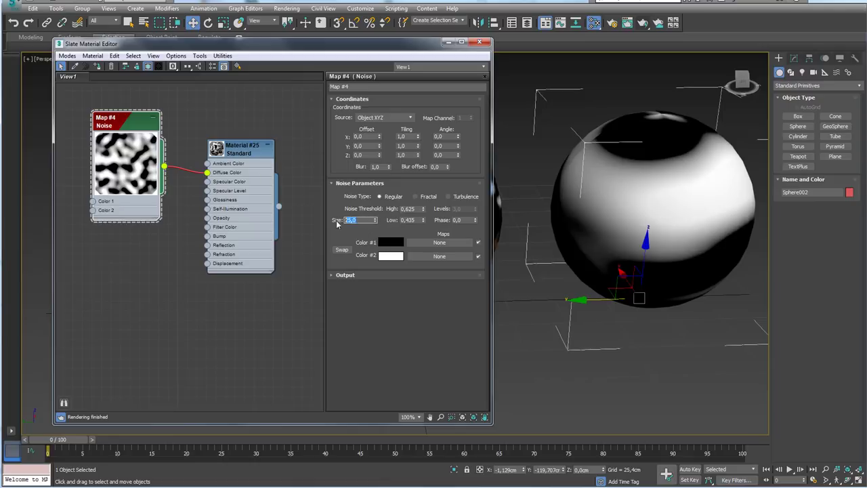
type("5")
key("Return")
scroll(570, 197, "down", 5)
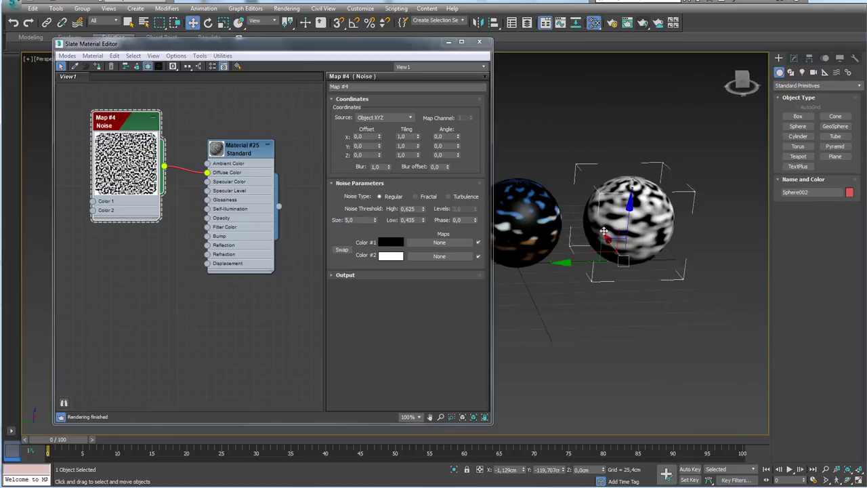
left_click(342, 250)
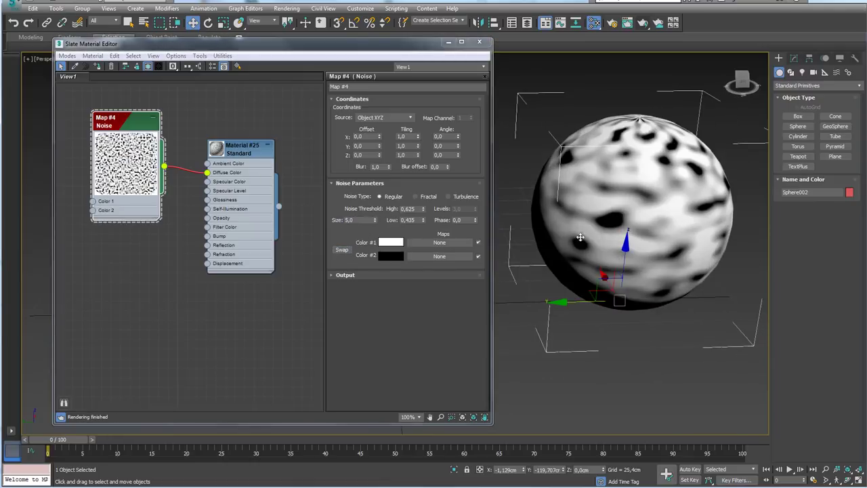
key("z")
left_click(342, 249)
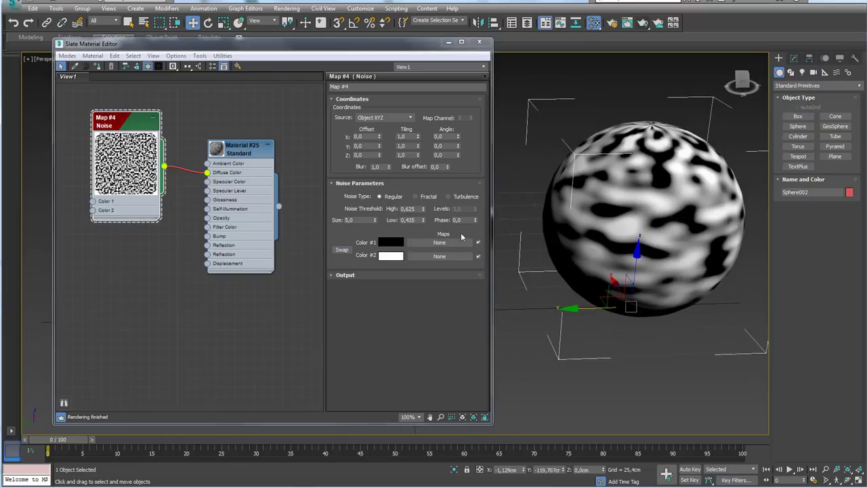
mouse_move(421, 210)
left_mouse_down()
mouse_move(425, 218)
mouse_move(424, 206)
left_mouse_up()
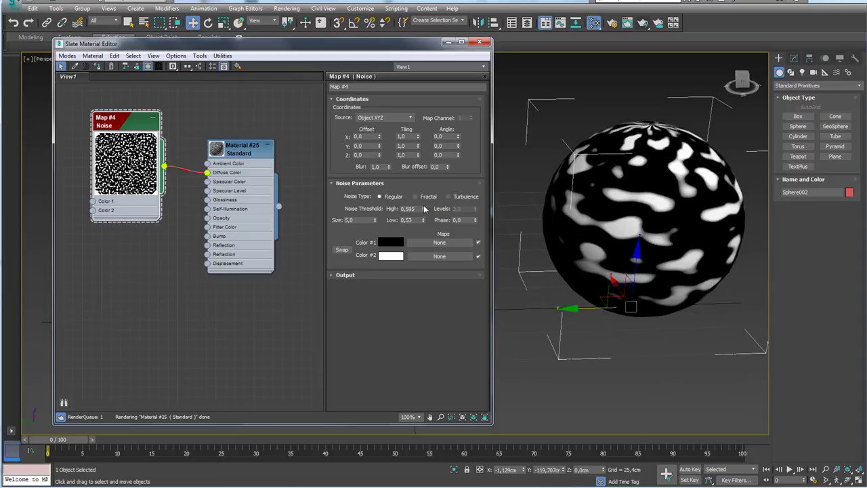
Step: Pan the viewport around the spheres and pan the node view
scroll(615, 255, "down", 3)
scroll(596, 250, "down", 2)
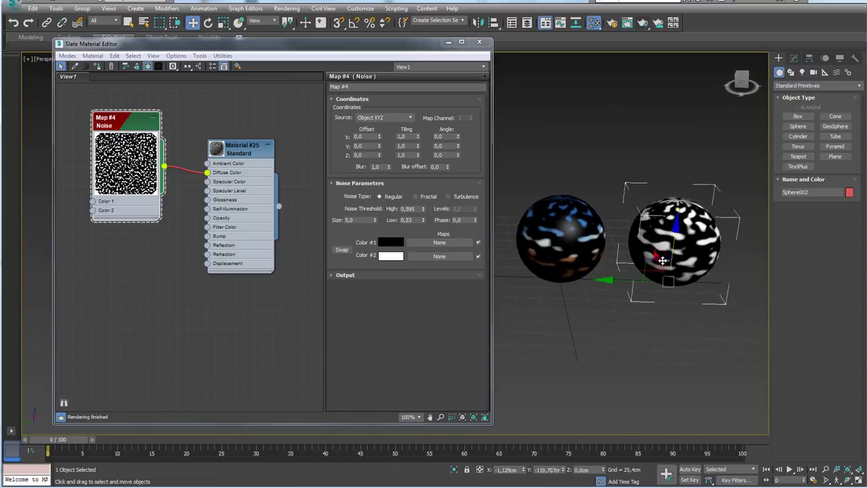
scroll(691, 233, "up", 5)
middle_click_drag(677, 250, 752, 233)
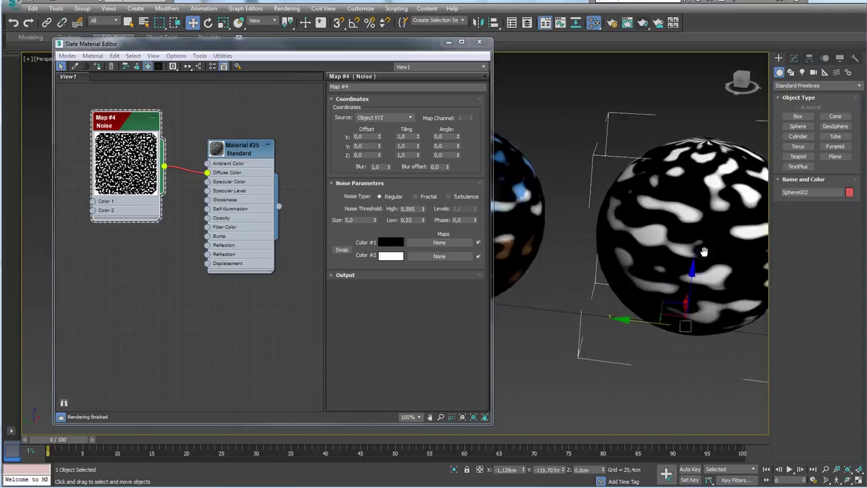
scroll(677, 257, "down", 6)
scroll(673, 272, "up", 1)
middle_click_drag(673, 272, 644, 255)
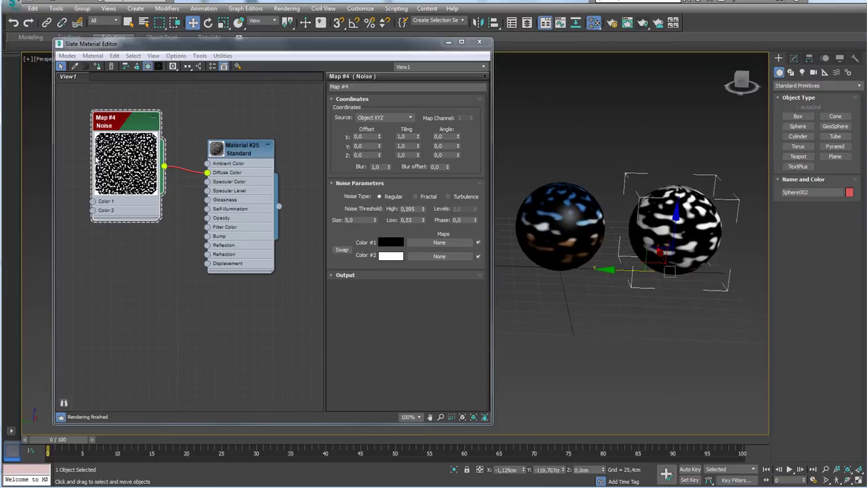
mouse_move(93, 182)
middle_mouse_down()
mouse_move(124, 208)
mouse_move(148, 198)
middle_mouse_up()
left_click_drag(149, 199, 139, 207)
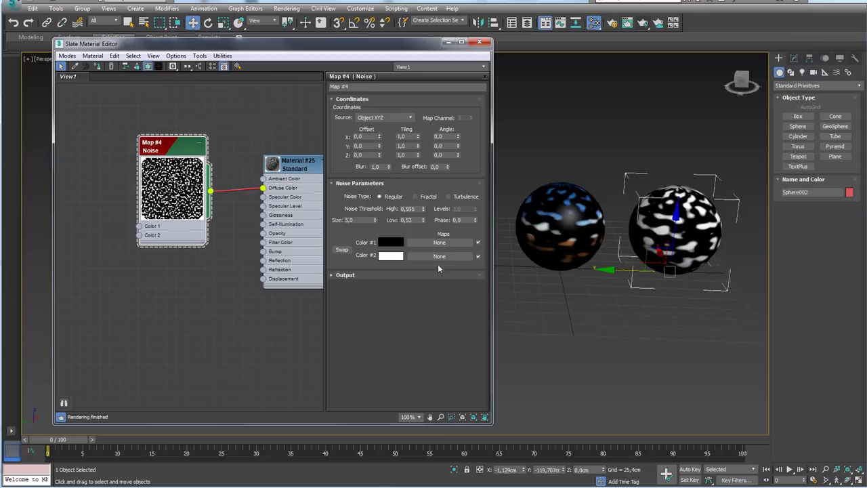
Step: Load a southport_beach.jpg Bitmap into the Noise map's Color 1
middle_click_drag(138, 230, 188, 223)
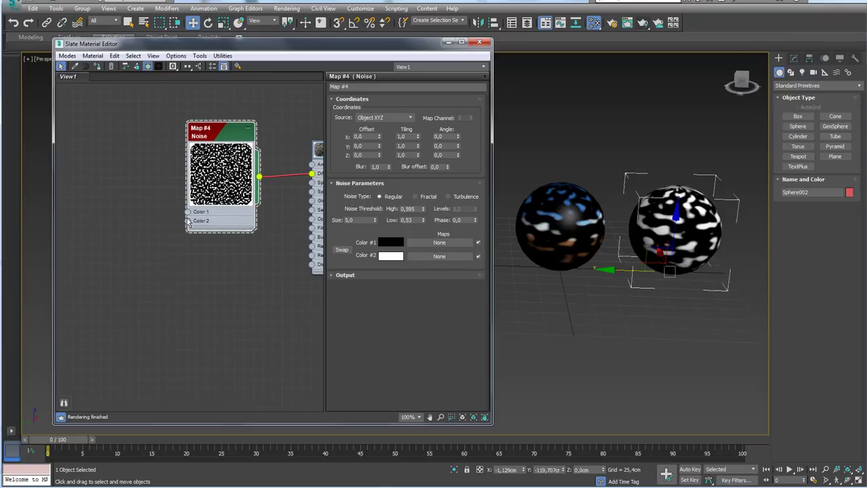
left_click_drag(191, 215, 142, 198)
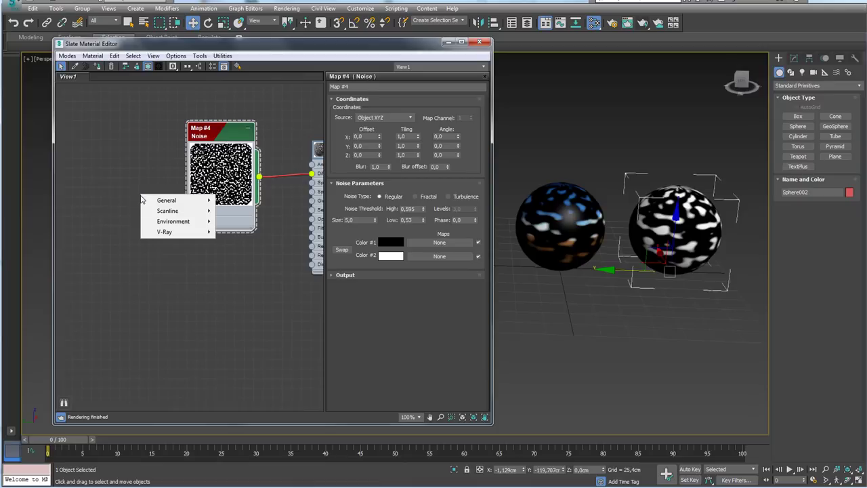
mouse_move(174, 200)
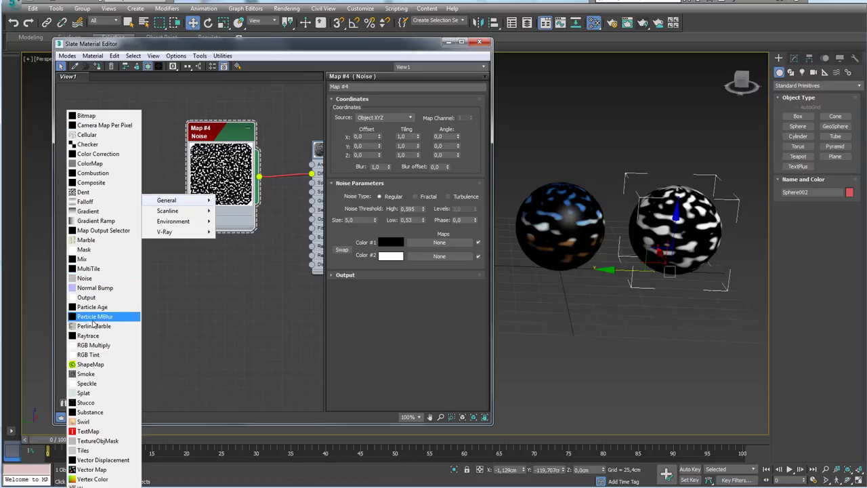
left_click(87, 120)
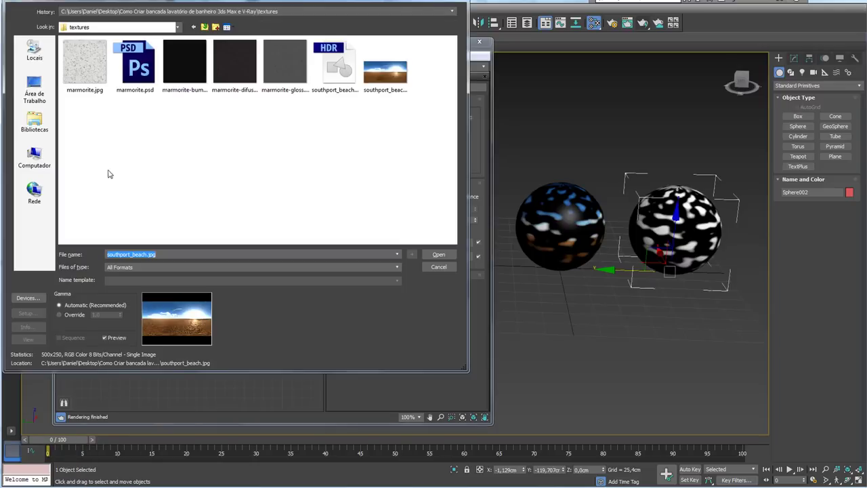
left_click(390, 95)
left_click(438, 254)
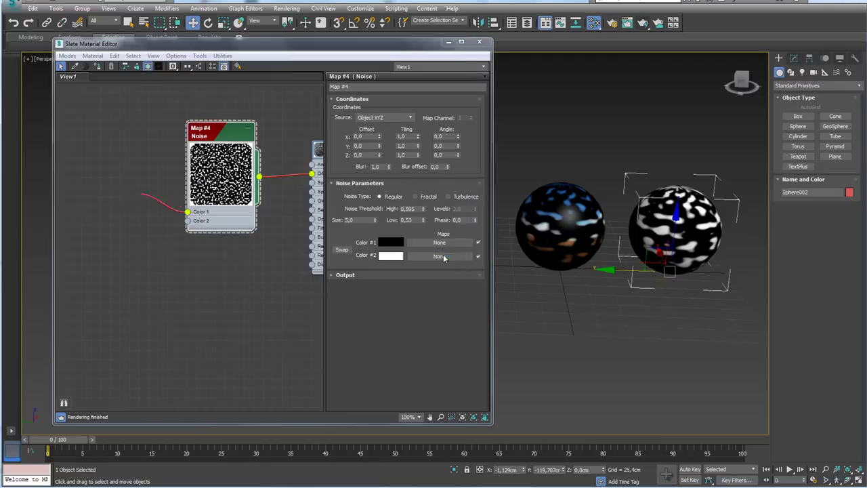
Step: Arrange the Bitmap and Noise nodes and re-enlarge the Noise node preview
left_click_drag(144, 206, 125, 226)
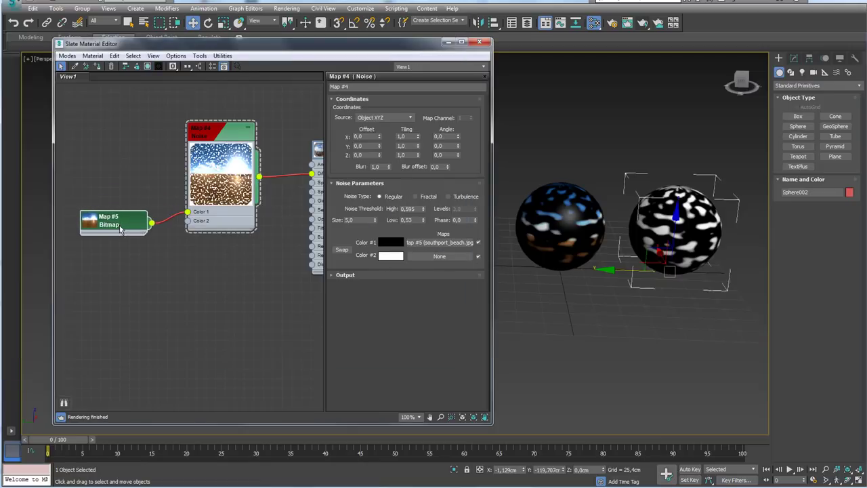
left_click_drag(221, 139, 217, 150)
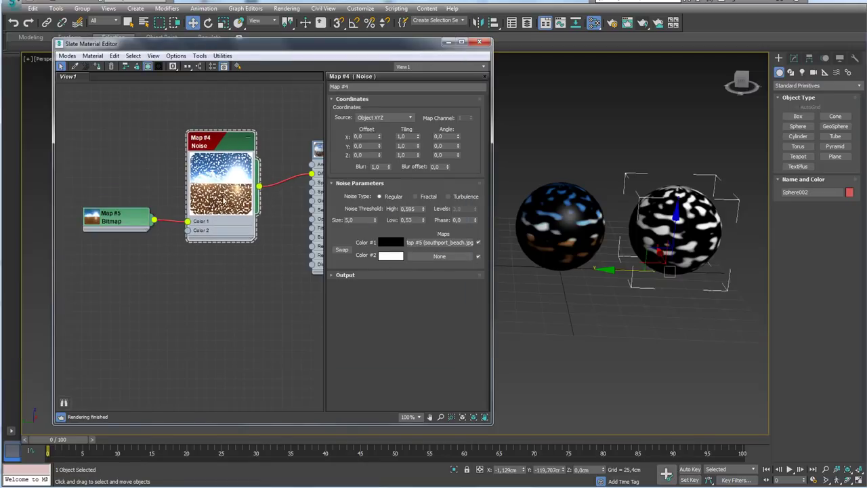
double_click(223, 189)
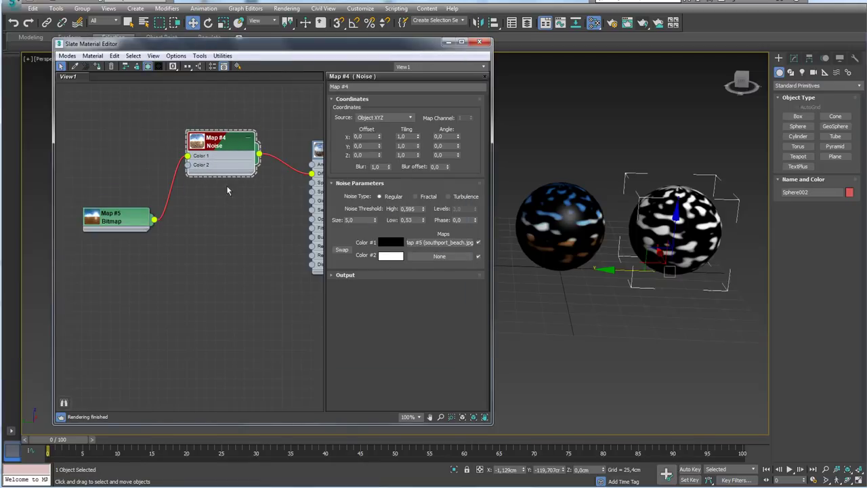
double_click(196, 145)
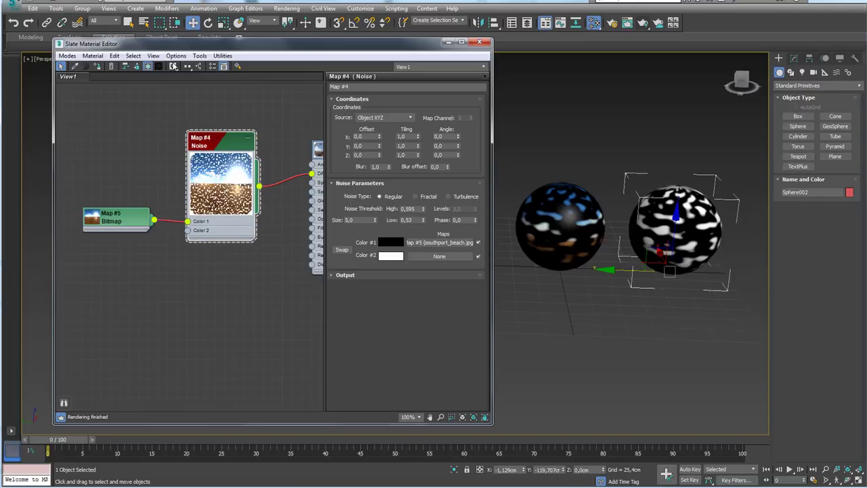
middle_click_drag(661, 221, 646, 219)
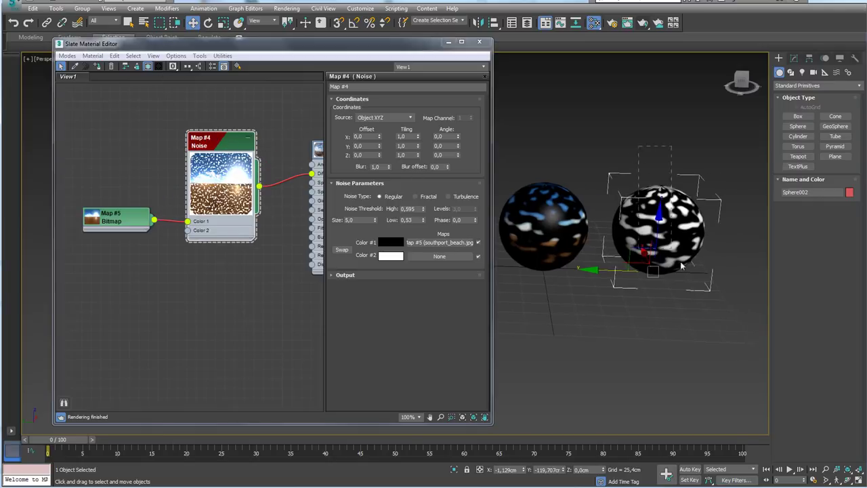
left_click_drag(212, 151, 202, 142)
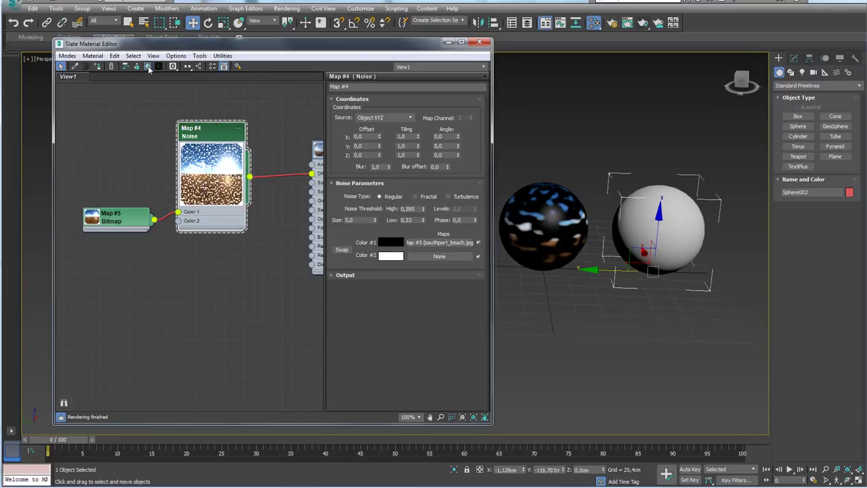
Step: Zoom and pan the viewport out until both spheres sit side by side
scroll(648, 238, "up", 5)
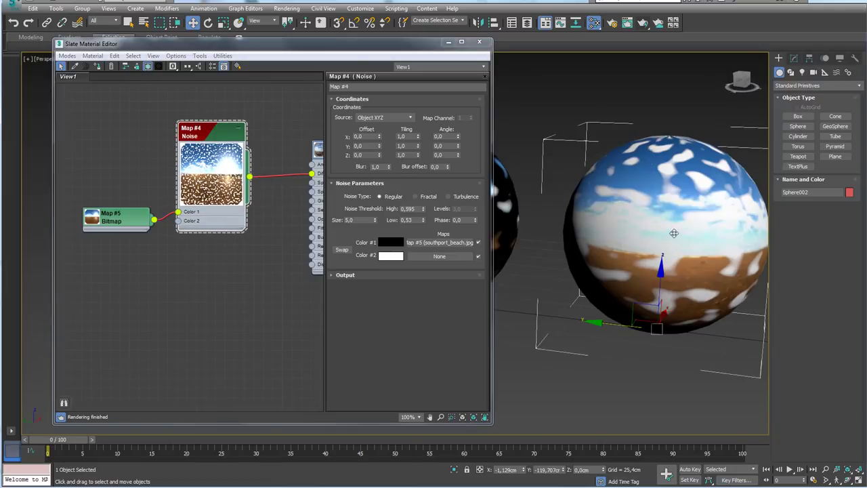
middle_click_drag(664, 259, 637, 259)
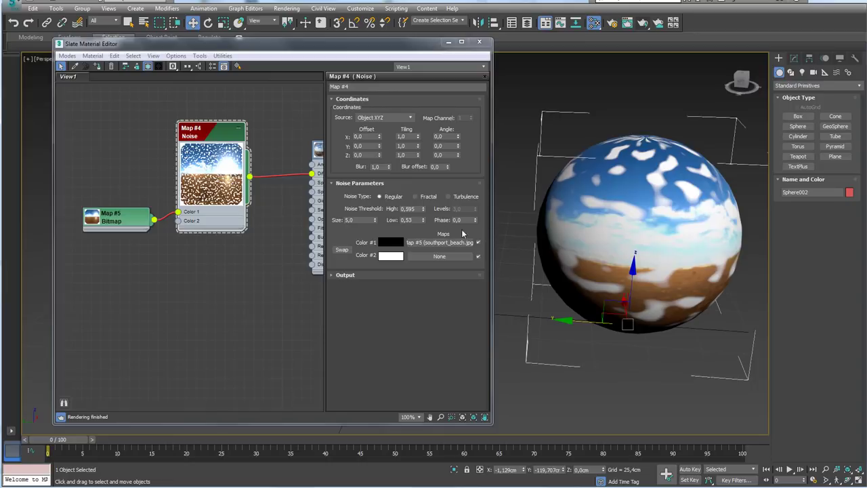
middle_click_drag(314, 234, 273, 244)
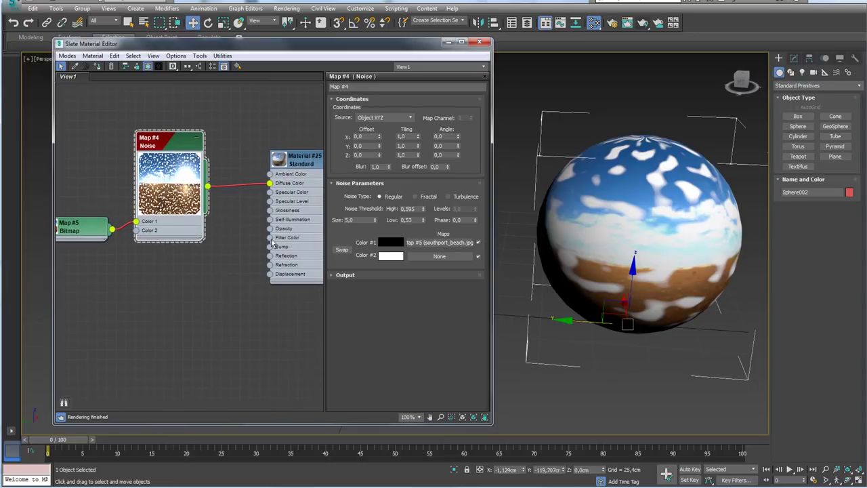
scroll(552, 254, "down", 3)
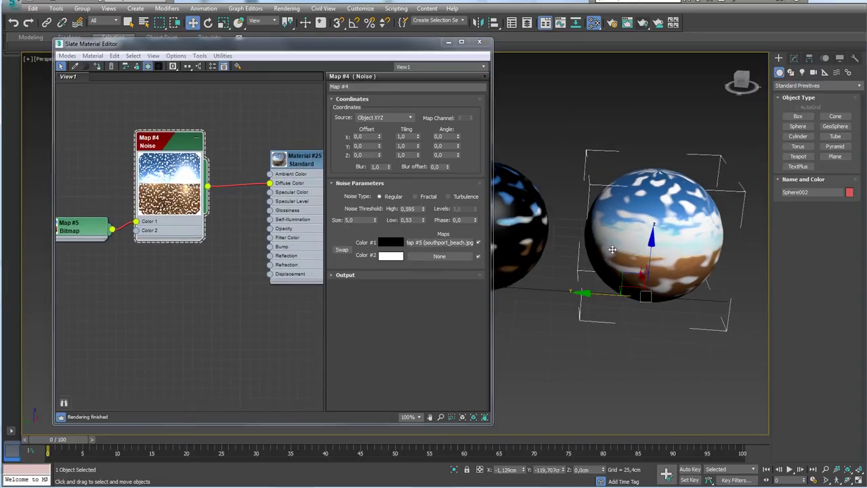
middle_click_drag(575, 251, 653, 237)
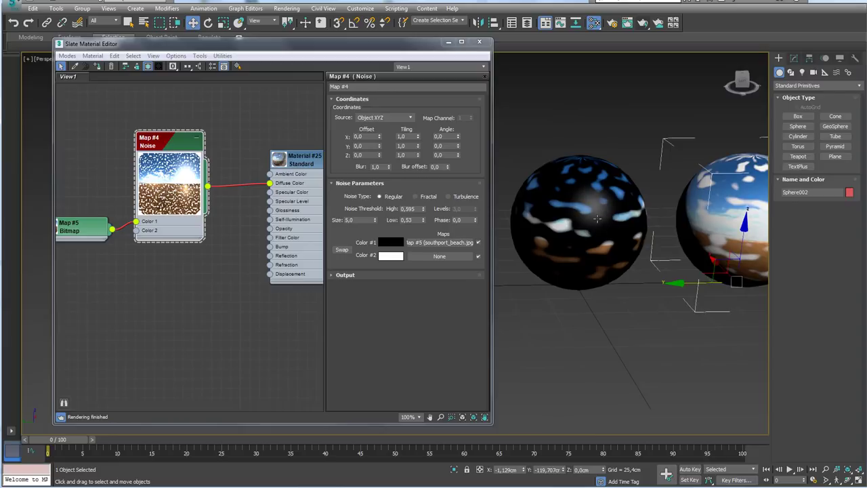
left_click(599, 225)
left_click_drag(591, 221, 596, 218)
Step: Swap the beach bitmap from Noise Color #1 to Color #2 and show it on the spheres
key("z")
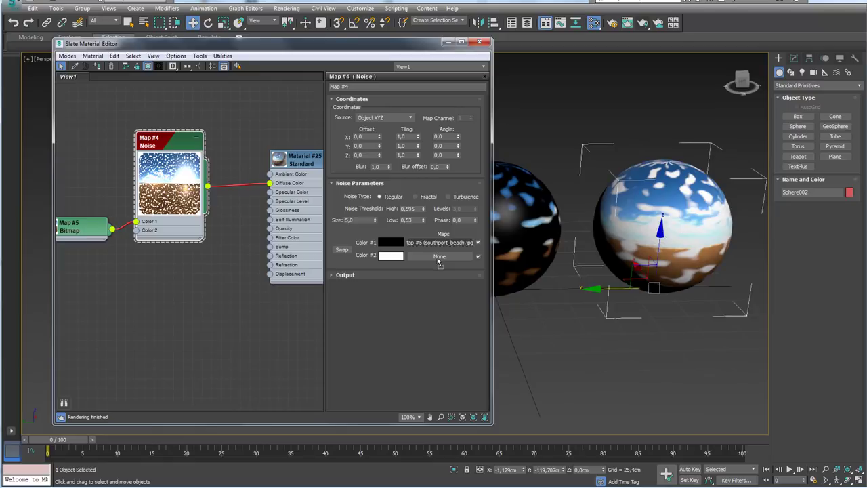
left_click_drag(438, 261, 433, 259)
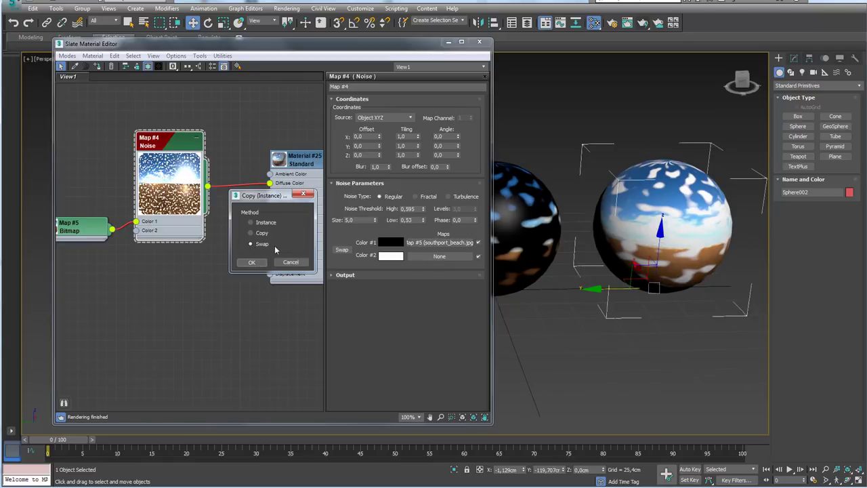
left_click(253, 263)
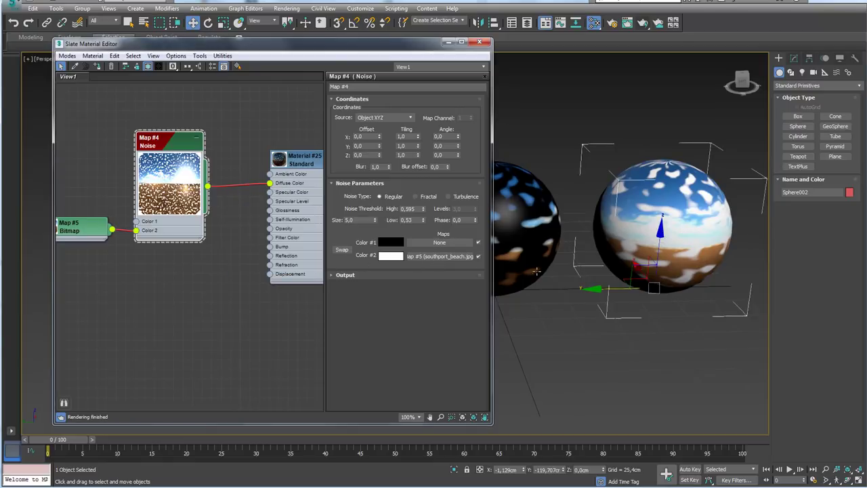
left_click(155, 67)
left_click(154, 68)
Step: Zoom the viewport out to both spheres and pan the node graph upward
middle_click_drag(663, 247, 692, 254, "alt")
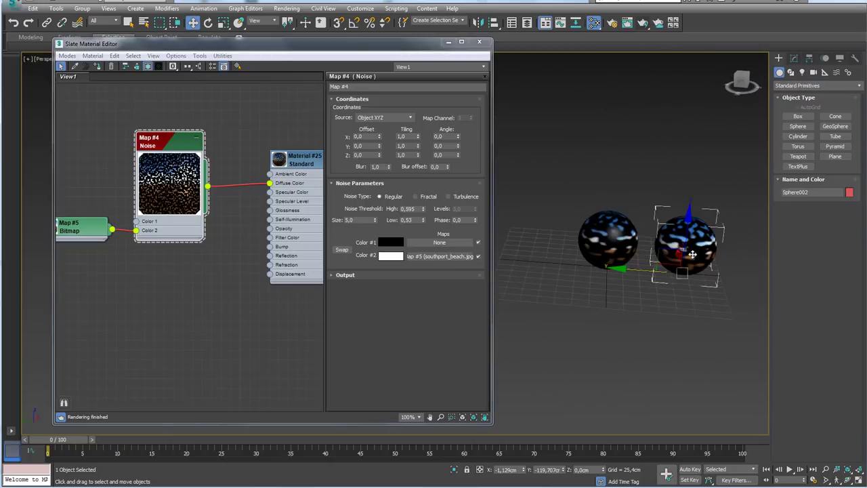
scroll(252, 243, "down", 2)
scroll(250, 289, "down", 2)
scroll(270, 298, "down", 2)
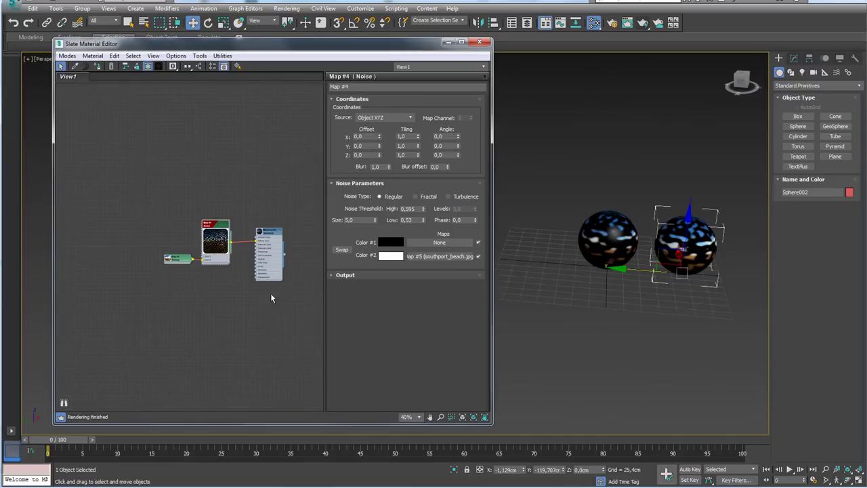
middle_click_drag(270, 298, 269, 240)
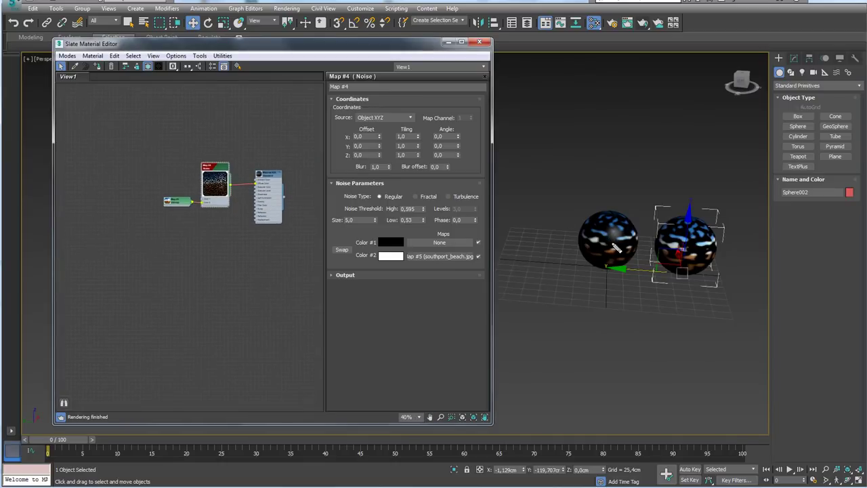
left_click_drag(612, 244, 267, 286)
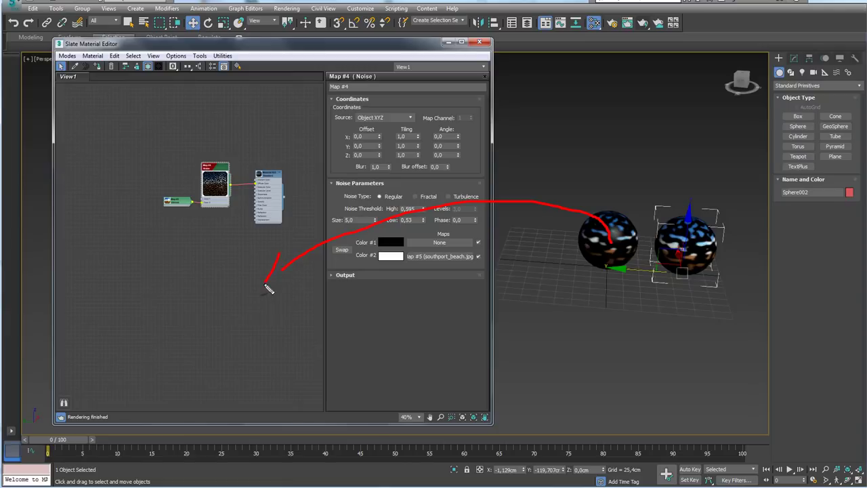
key("Escape")
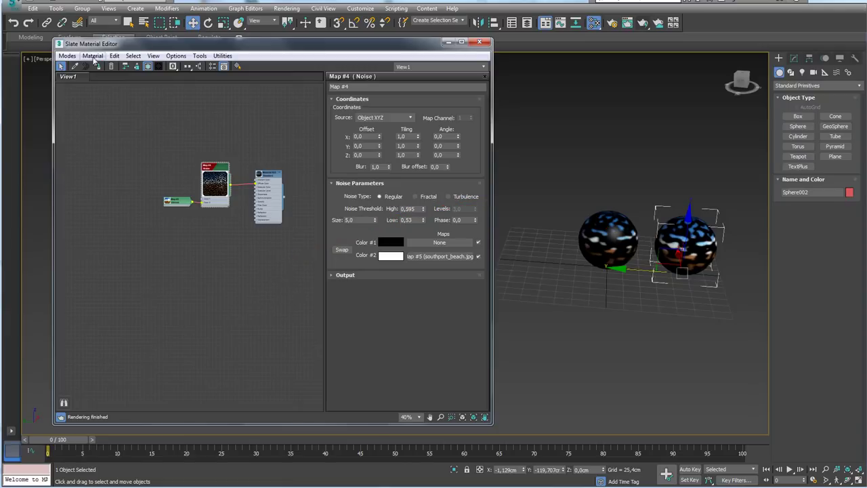
Step: Pick the left sphere's material into the Slate editor and select its node chain
left_click(75, 66)
left_click(605, 234)
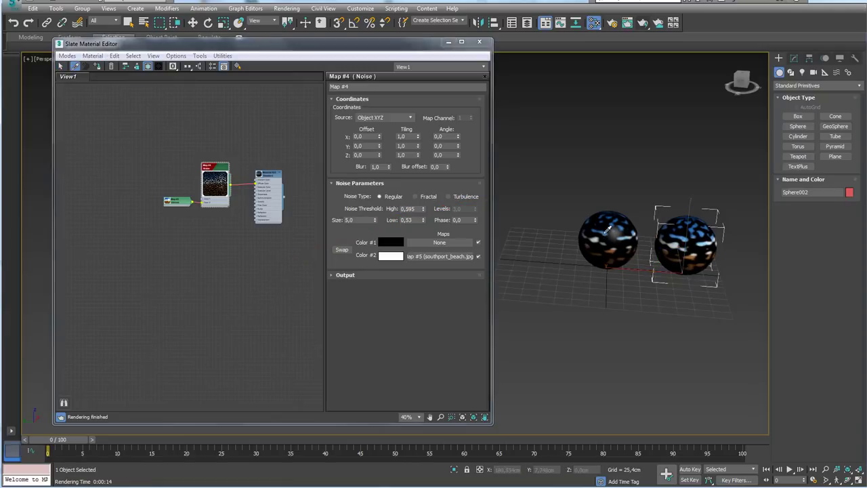
scroll(282, 273, "down", 3)
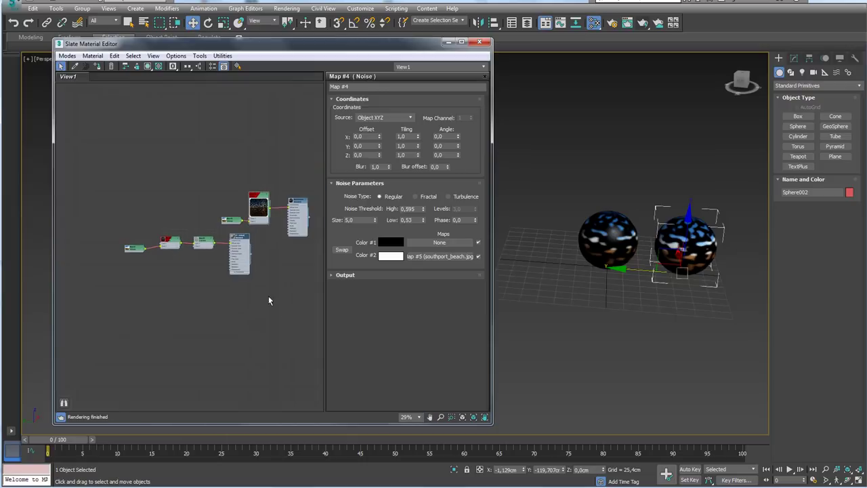
left_click_drag(269, 298, 115, 242)
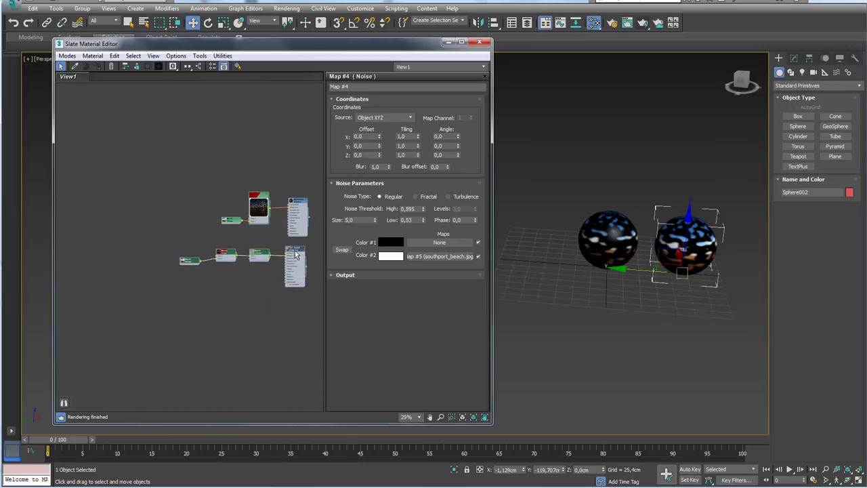
Step: Zoom and pan the Slate view onto the Checker and 01 - Default Standard nodes
scroll(240, 244, "up", 4)
scroll(251, 245, "up", 3)
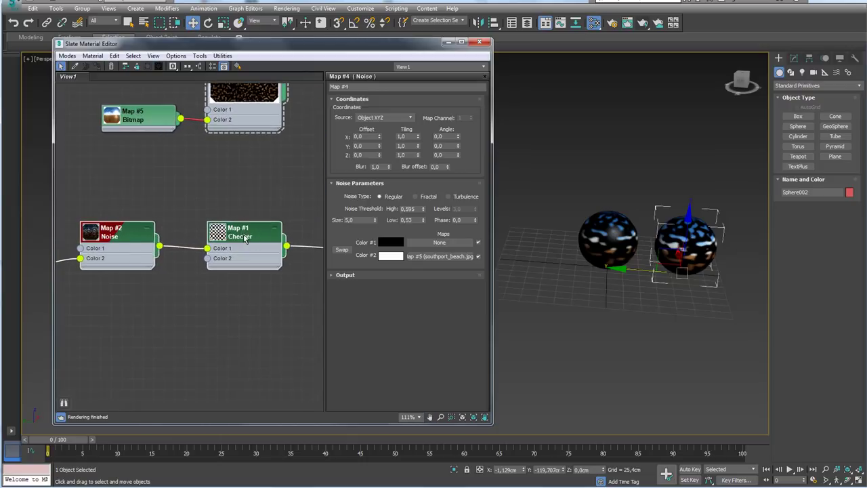
scroll(230, 275, "down", 1)
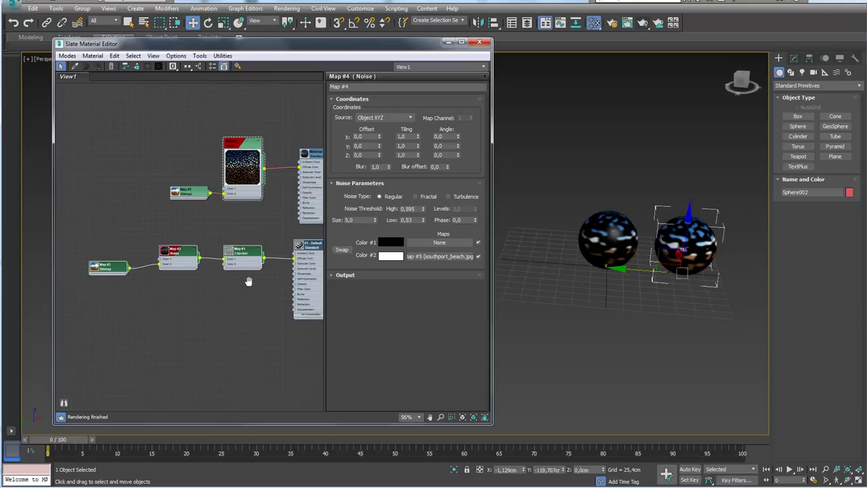
scroll(247, 280, "down", 3)
scroll(226, 262, "down", 3)
mouse_move(226, 261)
middle_mouse_down()
mouse_move(226, 231)
mouse_move(175, 197)
middle_mouse_up()
scroll(231, 221, "up", 3)
scroll(174, 197, "up", 1)
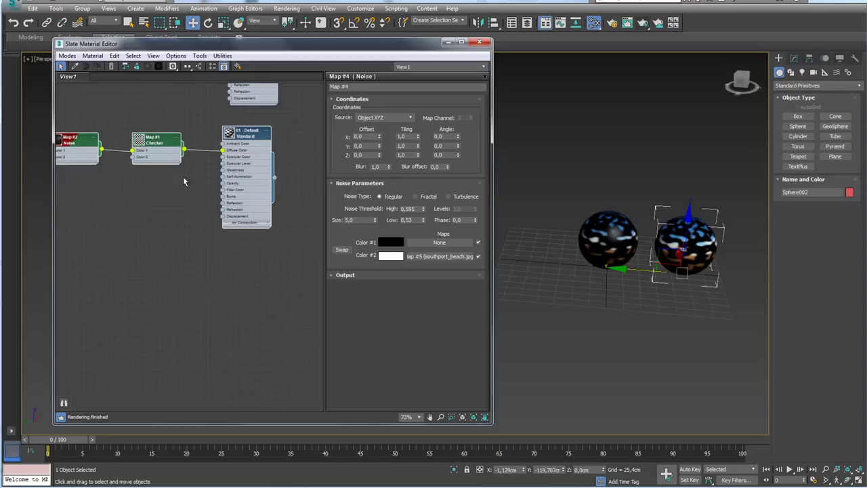
scroll(182, 177, "up", 3)
mouse_move(249, 198)
middle_mouse_down()
mouse_move(162, 187)
mouse_move(215, 197)
middle_mouse_up()
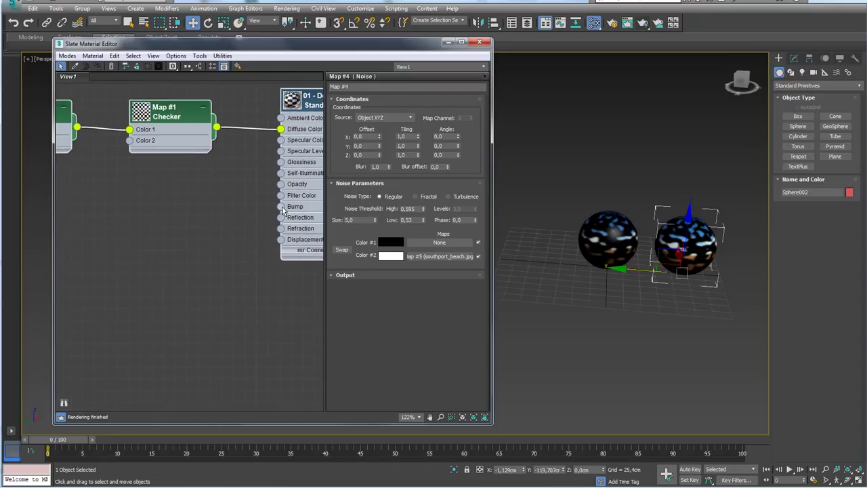
Step: Plug a Noise map, Map #6, into Bump with thresholds High 0,78 and Low 0,195
left_click_drag(283, 208, 164, 238)
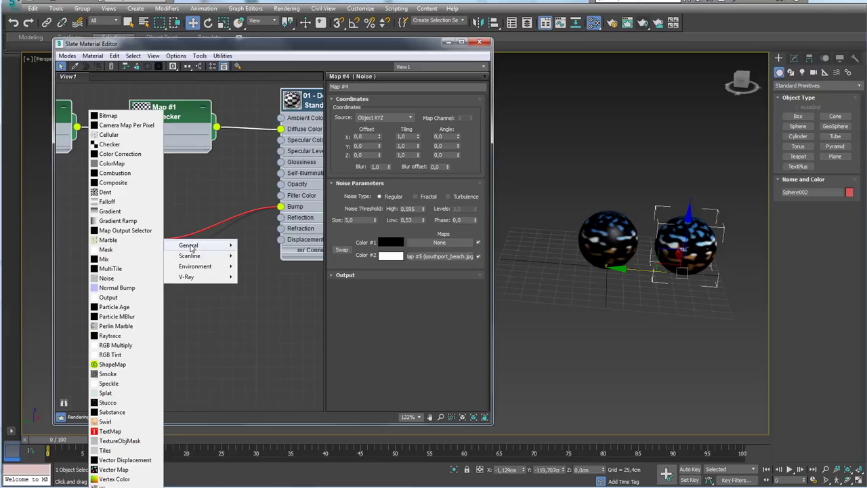
left_click(112, 277)
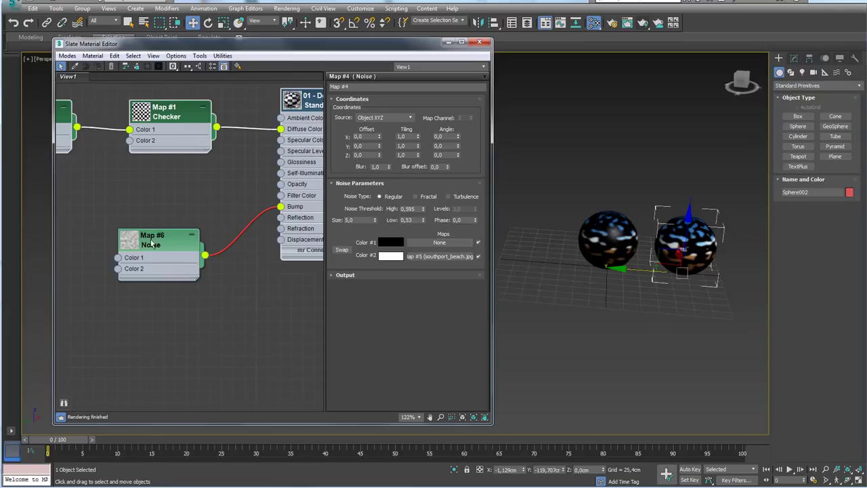
left_click_drag(152, 242, 118, 242)
double_click(127, 233)
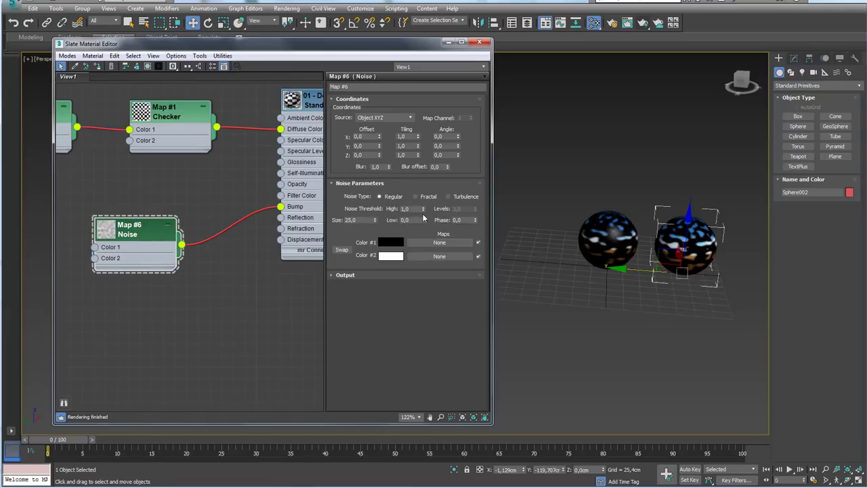
mouse_move(423, 209)
left_mouse_down()
mouse_move(423, 230)
mouse_move(423, 203)
left_mouse_up()
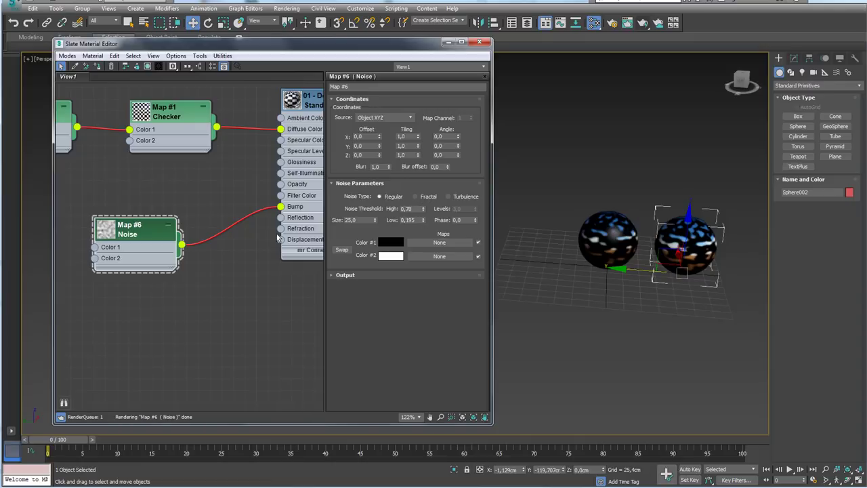
Step: Reposition the Map #6 node, preview its pattern, then collapse it
left_click_drag(130, 232, 154, 232)
double_click(128, 231)
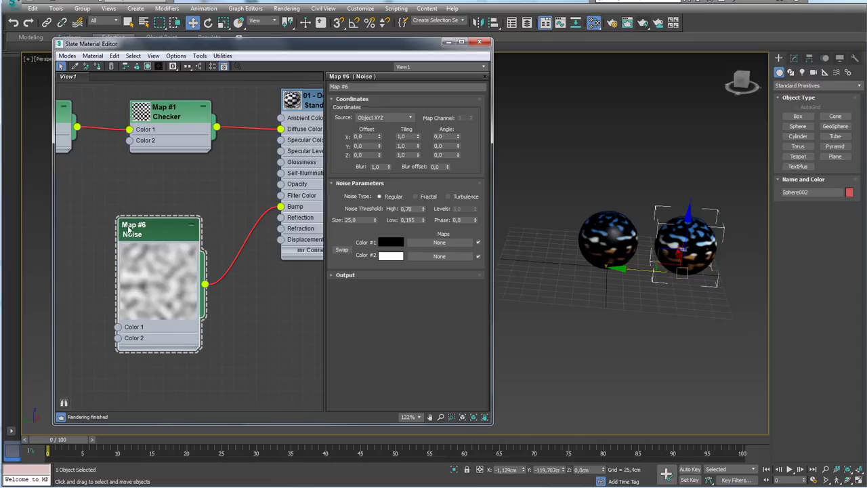
double_click(137, 258)
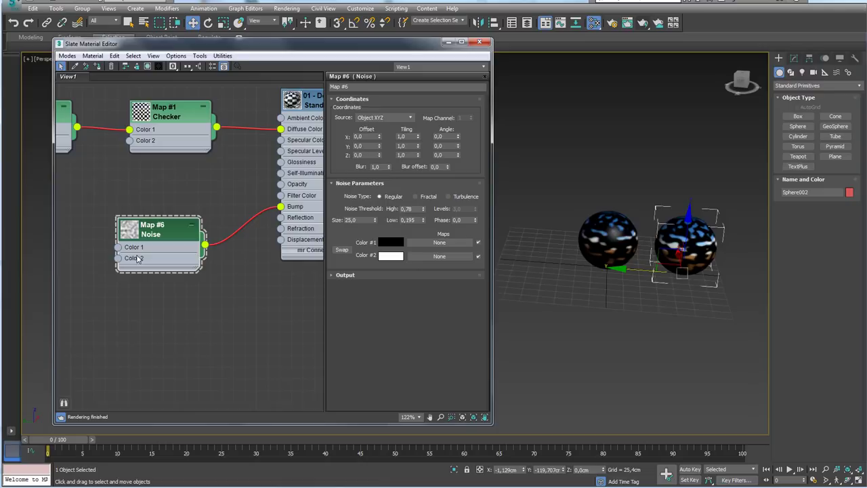
scroll(183, 250, "down", 1)
scroll(210, 227, "down", 1)
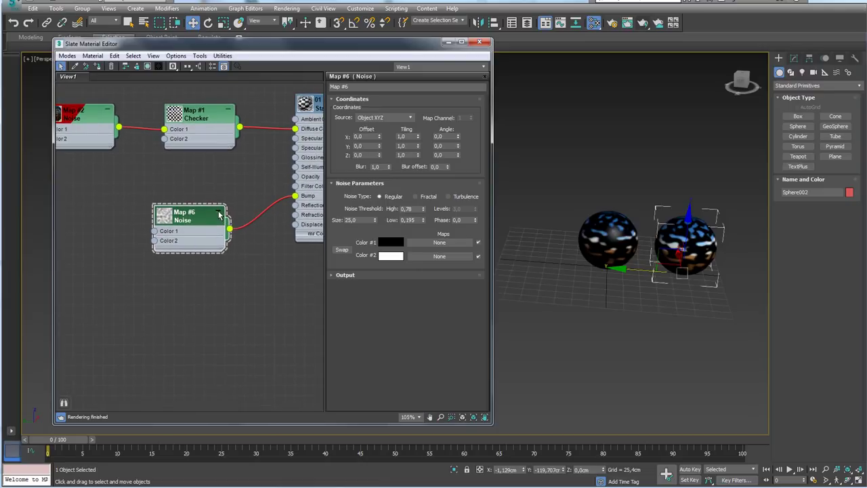
left_click(219, 214)
Step: Wire a Gradient map, Map #7, into the Noise node's Color 1
left_click(216, 212)
left_click_drag(176, 217, 186, 217)
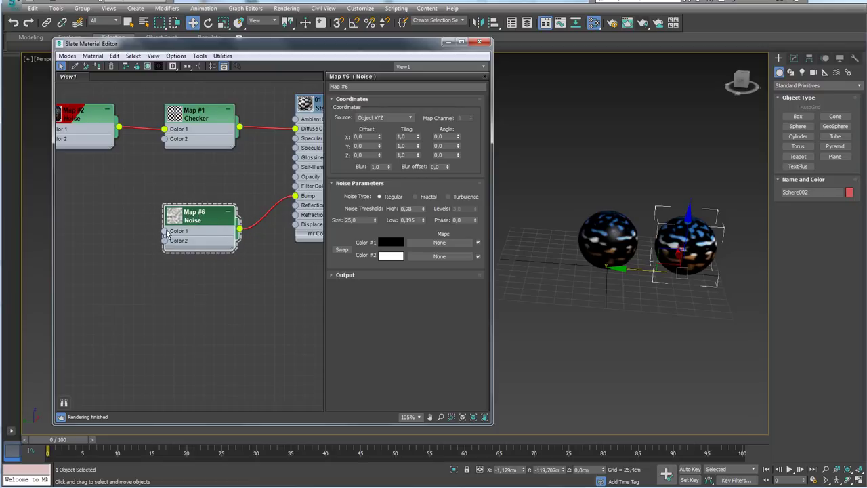
right_click(130, 205)
mouse_move(163, 210)
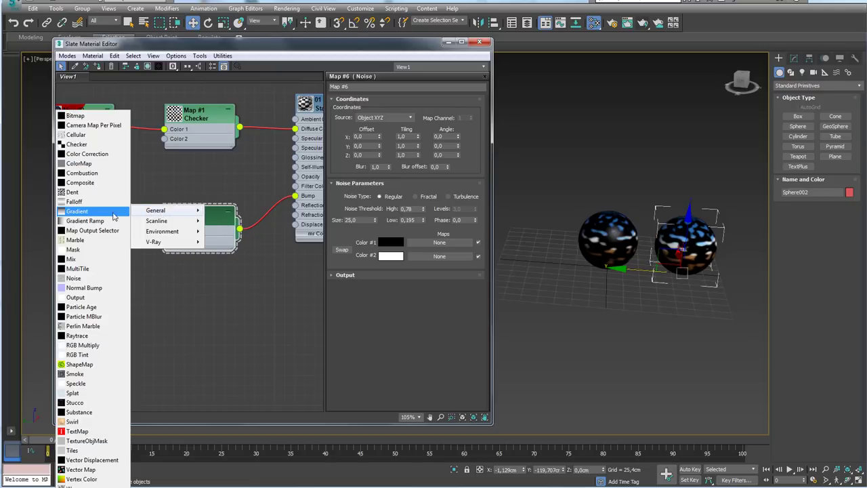
left_click(93, 211)
left_click_drag(94, 203, 48, 222)
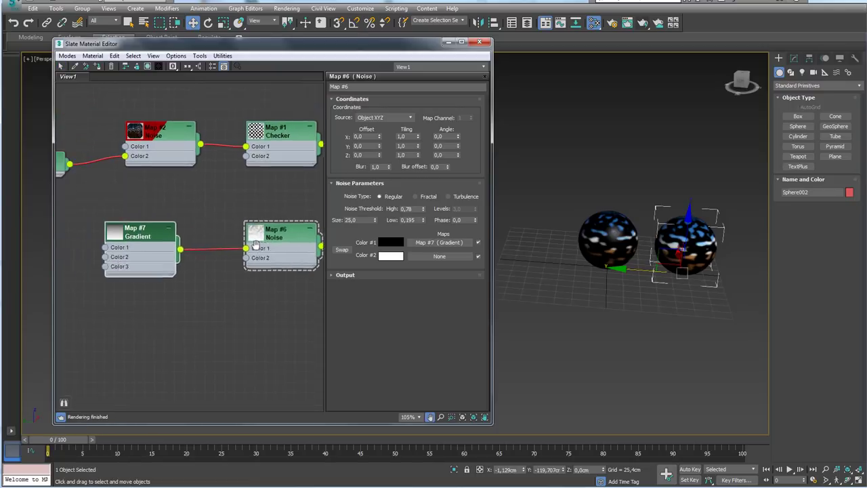
middle_click_drag(48, 222, 137, 240)
Step: Chain Checker Map #8 into the Gradient's Color 1 and Falloff Map #9 into the Checker's Color 1
left_click_drag(157, 243, 91, 259)
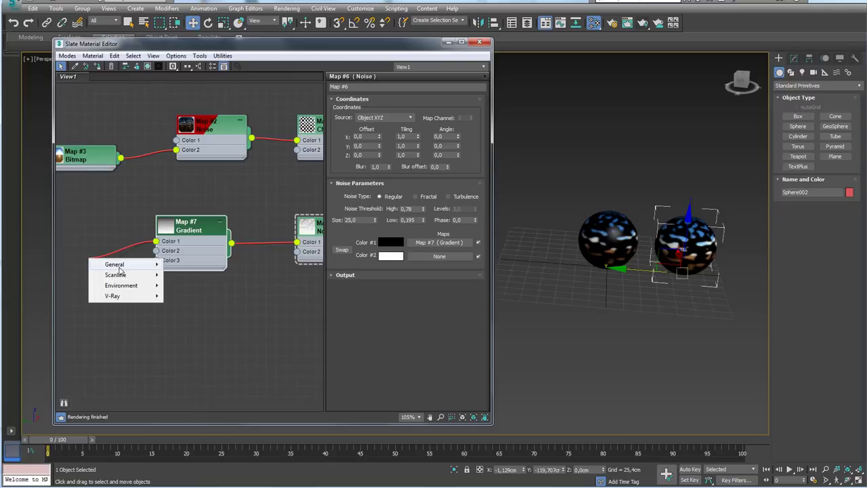
left_click(35, 144)
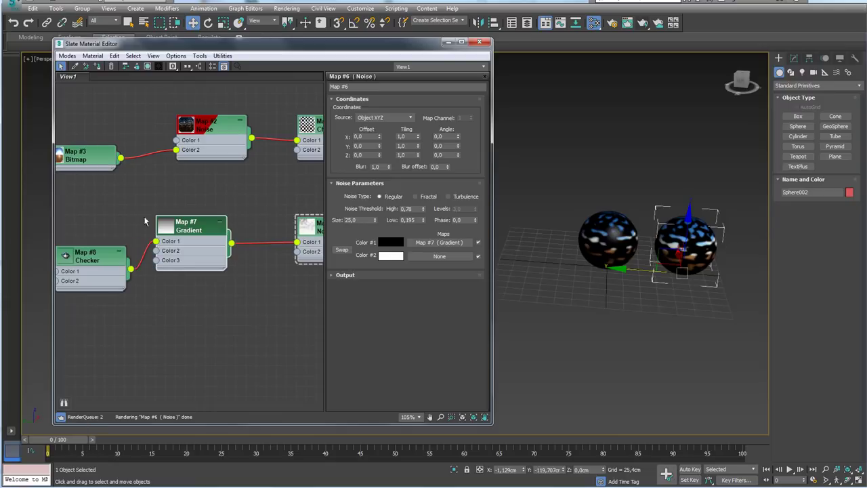
middle_click_drag(128, 258, 198, 251)
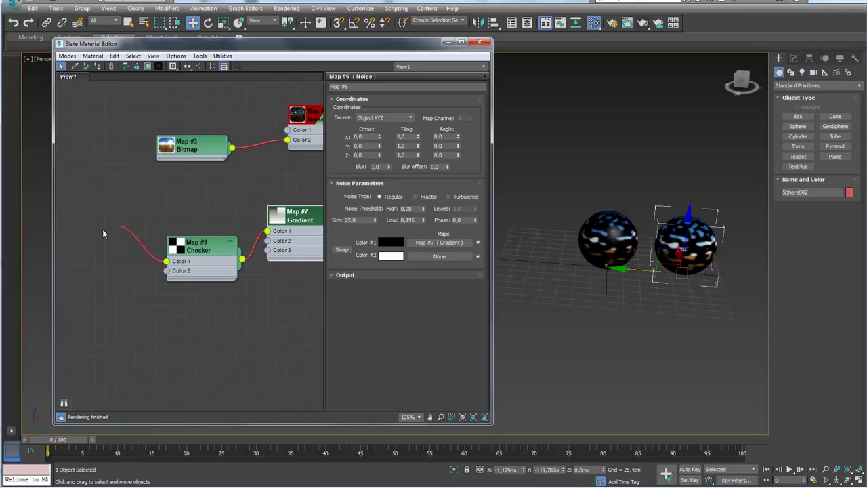
left_click_drag(165, 262, 102, 229)
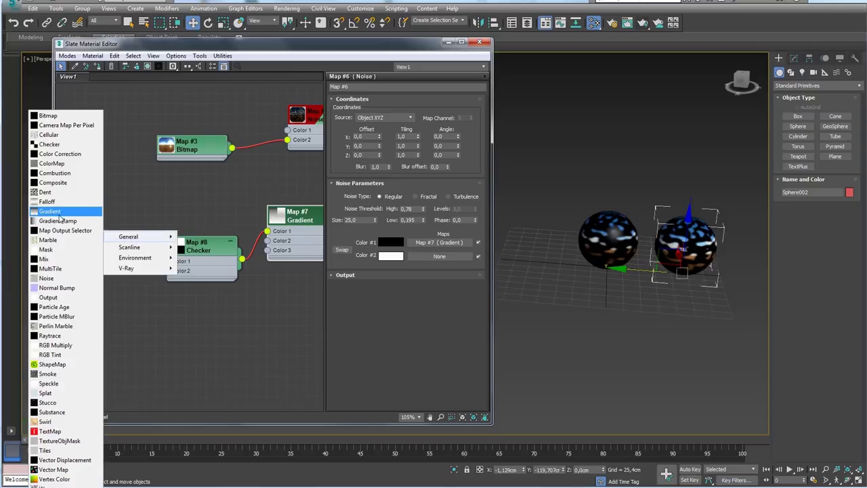
left_click(47, 201)
scroll(89, 218, "down", 2)
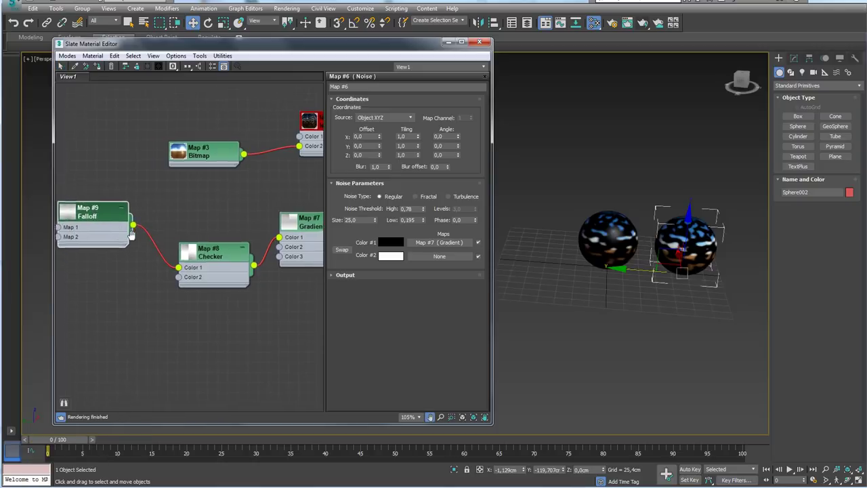
scroll(169, 244, "down", 3)
scroll(226, 272, "down", 3)
scroll(155, 252, "down", 2)
Step: Select and frame the node trees in Slate view, then bring up the Modes menu
left_click_drag(271, 280, 94, 194)
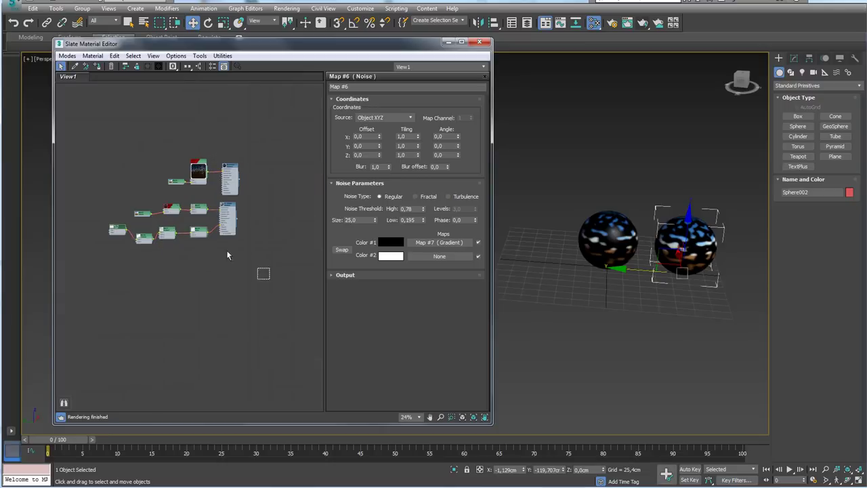
mouse_move(235, 269)
left_mouse_down()
mouse_move(78, 170)
mouse_move(58, 144)
left_mouse_up()
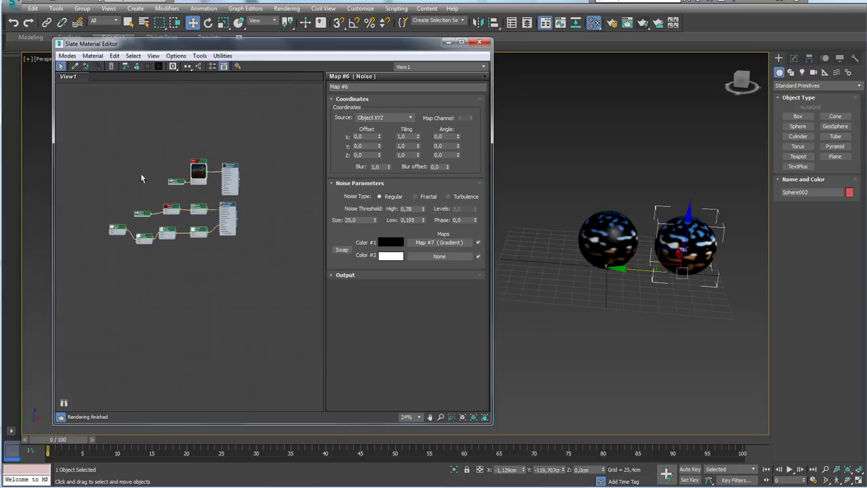
scroll(200, 166, "up", 2)
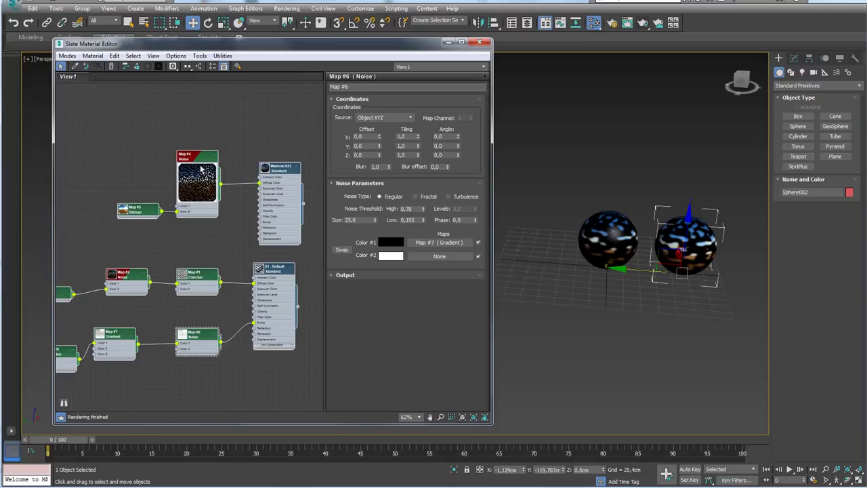
scroll(207, 162, "up", 3)
scroll(232, 193, "down", 2)
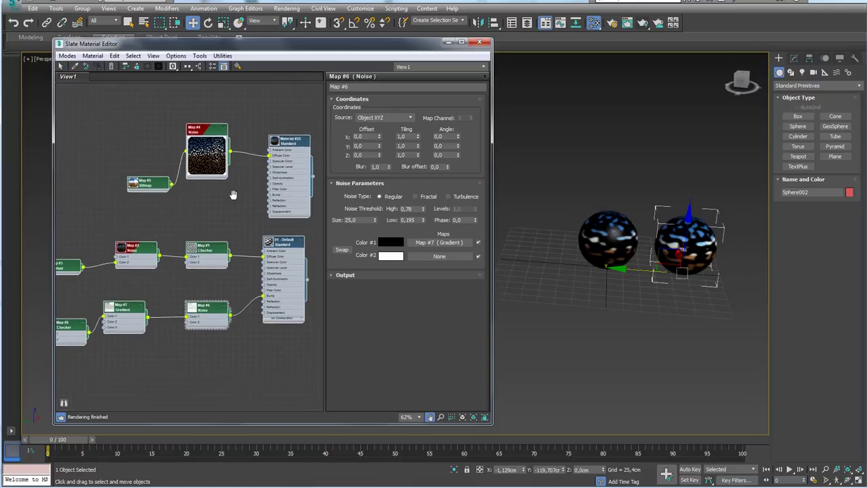
scroll(226, 211, "down", 1)
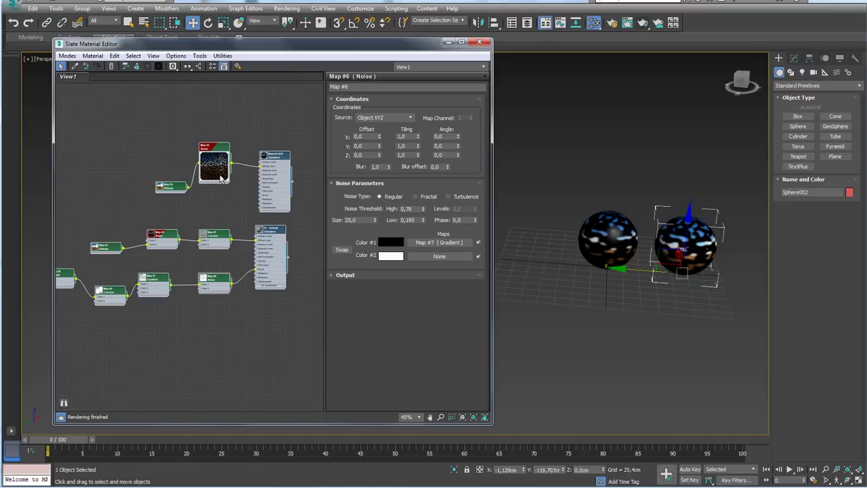
middle_click_drag(246, 184, 166, 118)
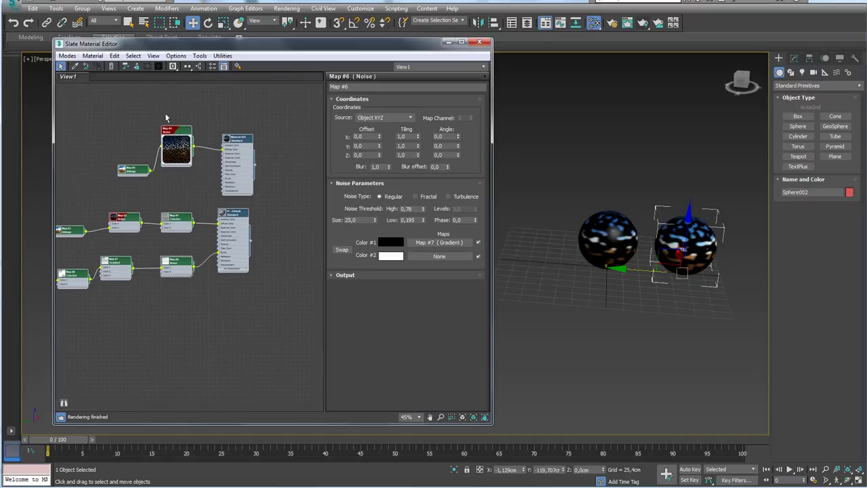
left_click(67, 56)
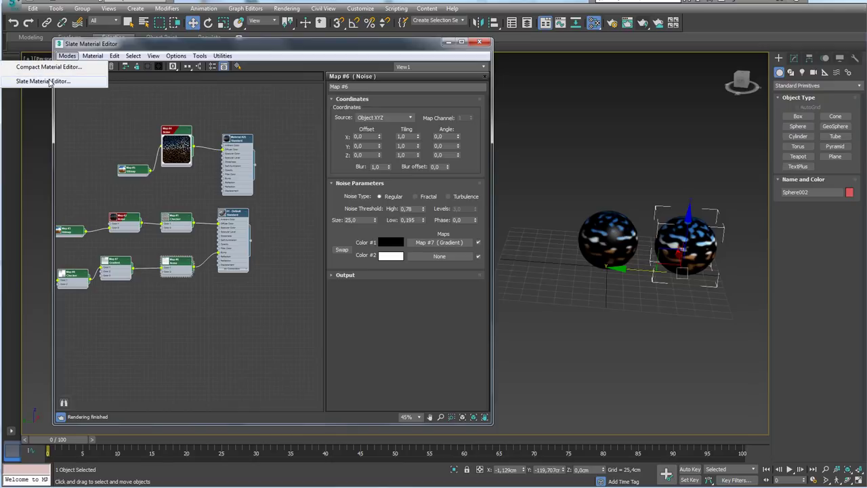
Step: Switch to the Compact Material Editor and select unused sample slot 07
left_click(47, 67)
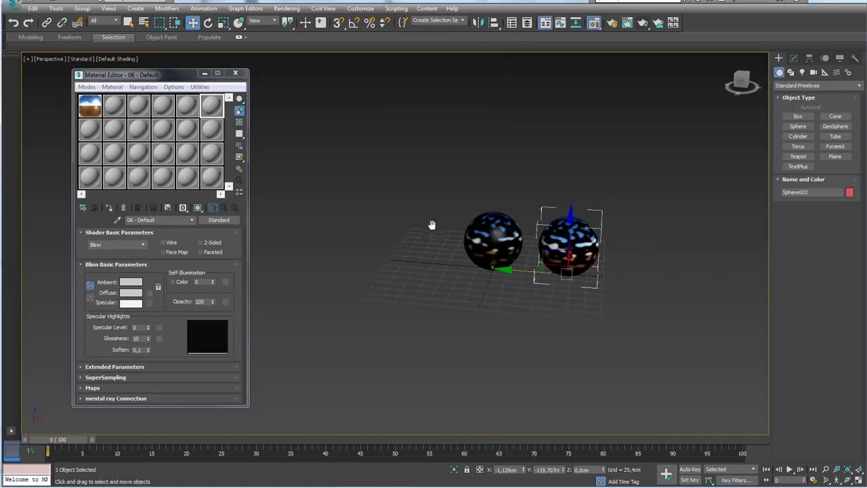
scroll(343, 176, "up", 2)
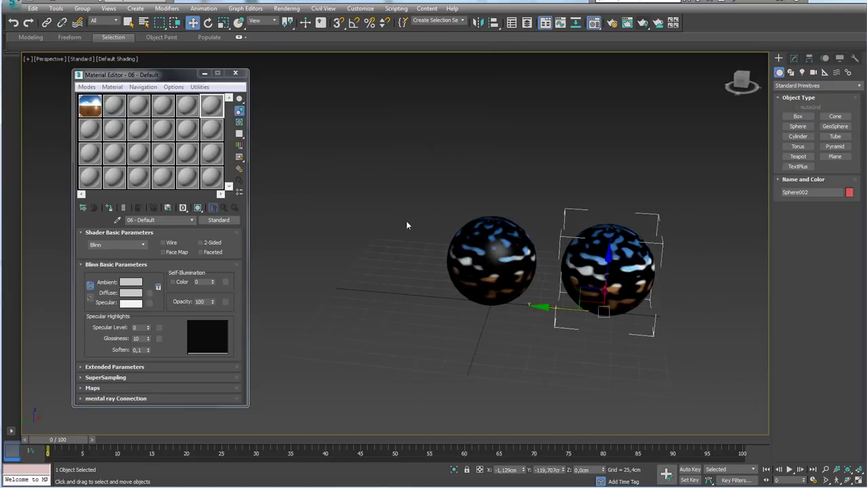
scroll(406, 224, "up", 3)
scroll(433, 232, "down", 3)
middle_click_drag(393, 233, 281, 202)
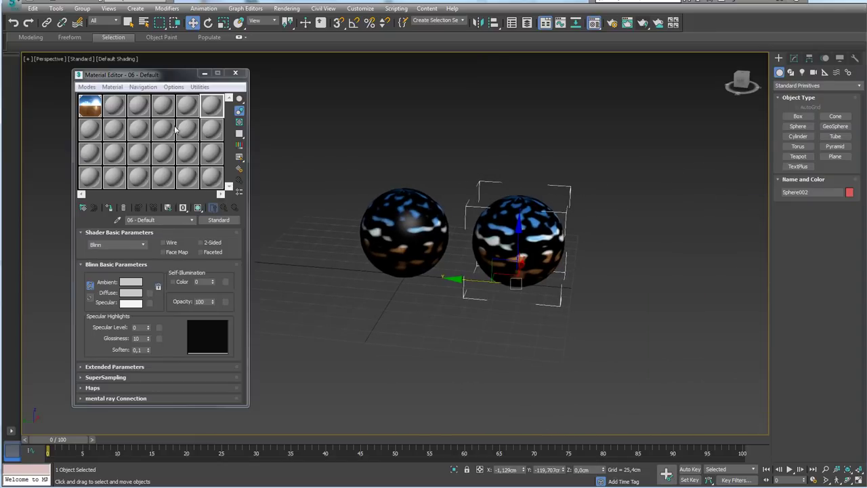
left_click(95, 130)
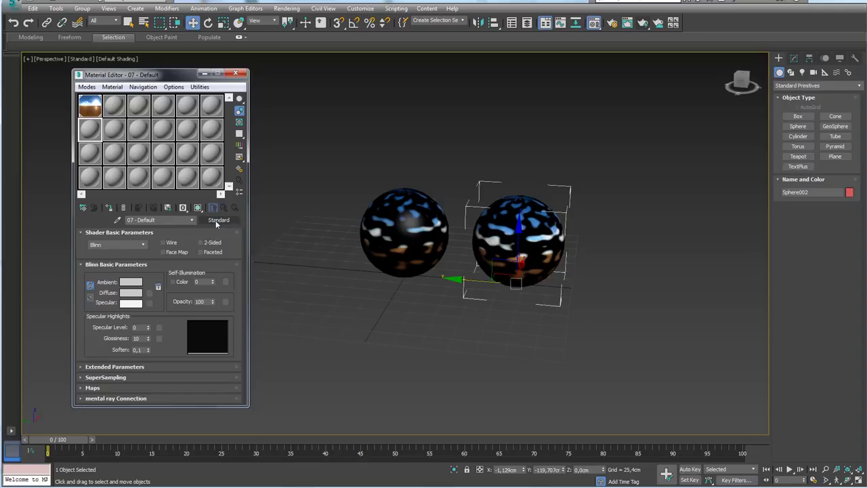
Step: Give 07 - Default a Checker diffuse map with U and V Tiling of 5
left_click(150, 293)
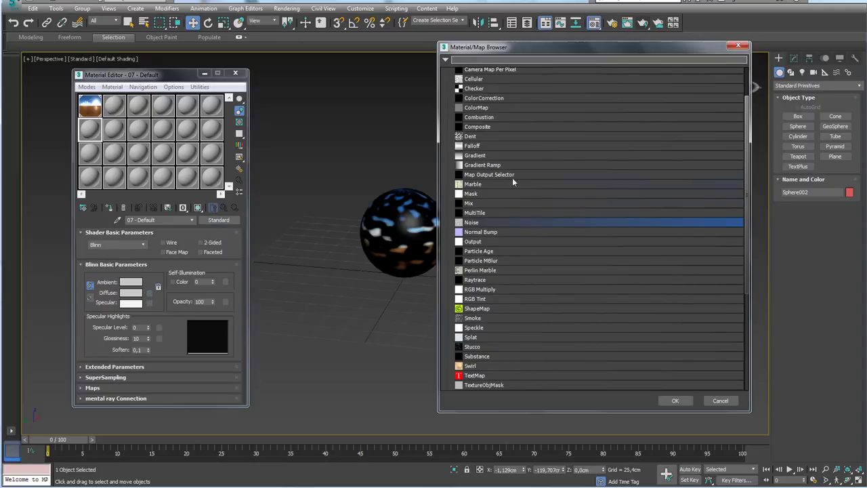
scroll(481, 167, "up", 2)
double_click(473, 135)
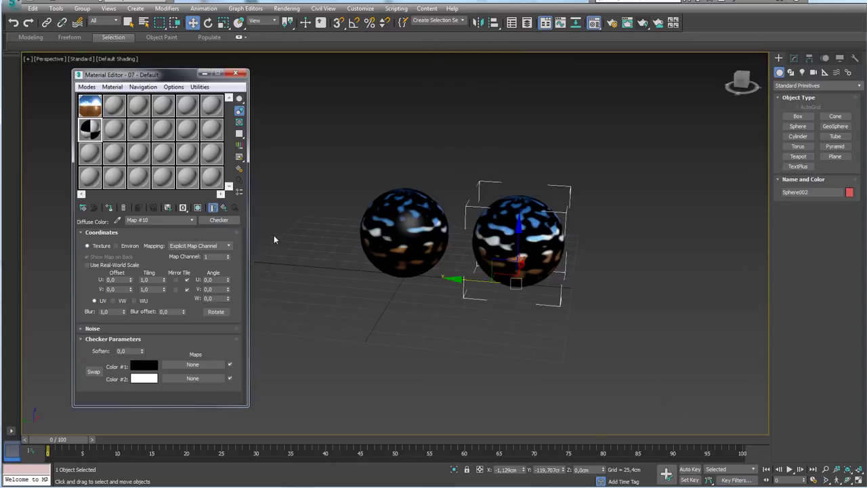
double_click(145, 279)
key("Tab")
type("5")
key("Return")
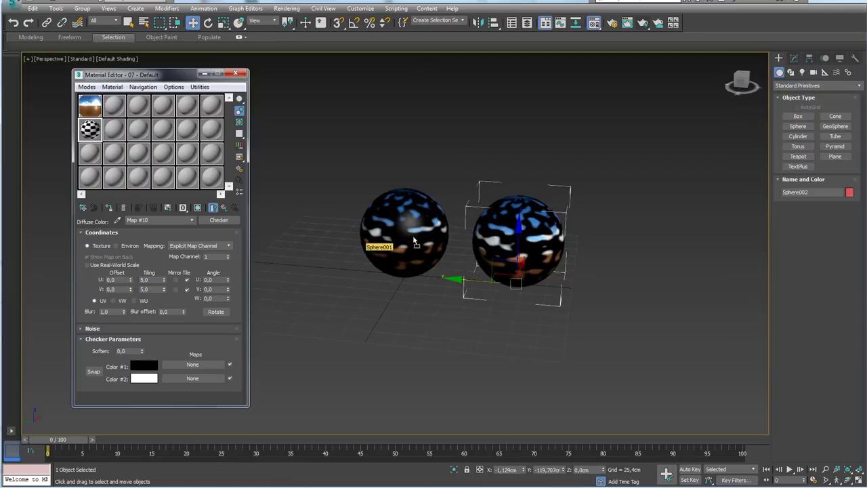
Step: Show the checker texture on the left sphere and copy the Checker map
left_click(197, 207)
middle_click_drag(335, 245, 323, 245)
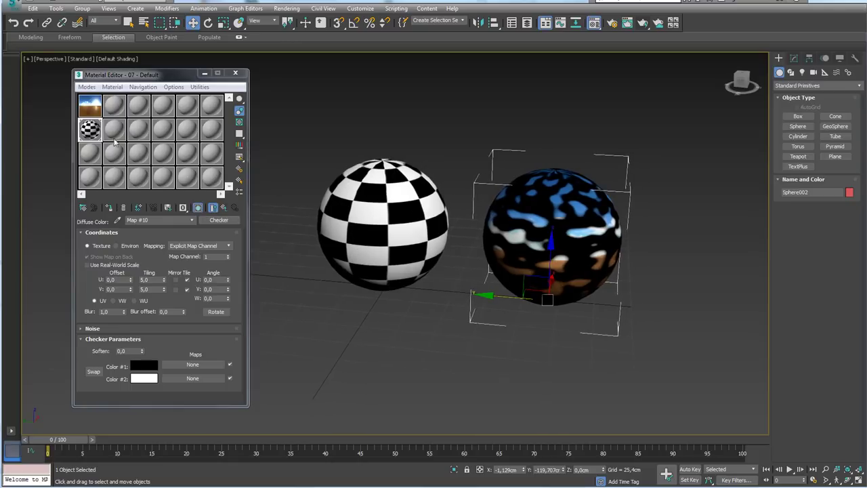
right_click(218, 224)
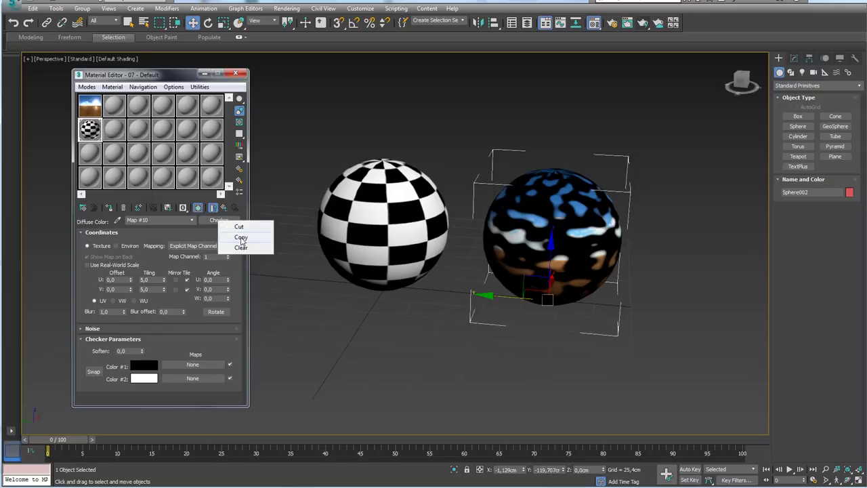
left_click(268, 239)
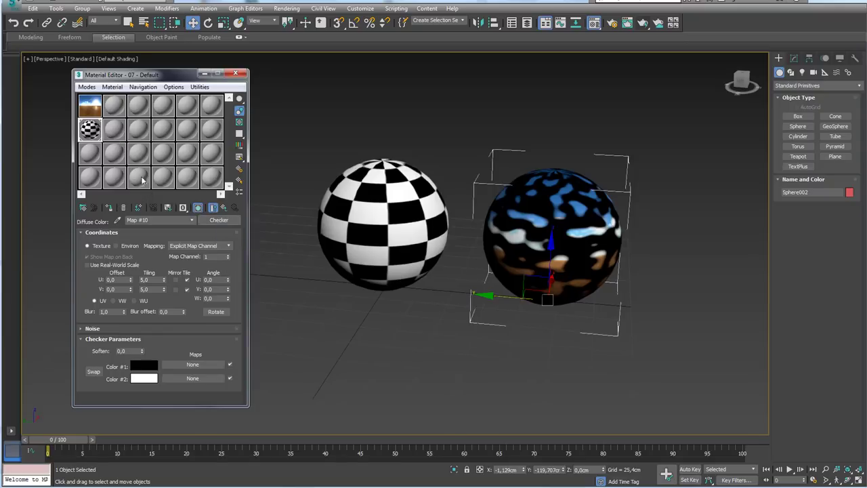
Step: Paste the Checker map as an instance into material 12's Bump channel
left_click(212, 132)
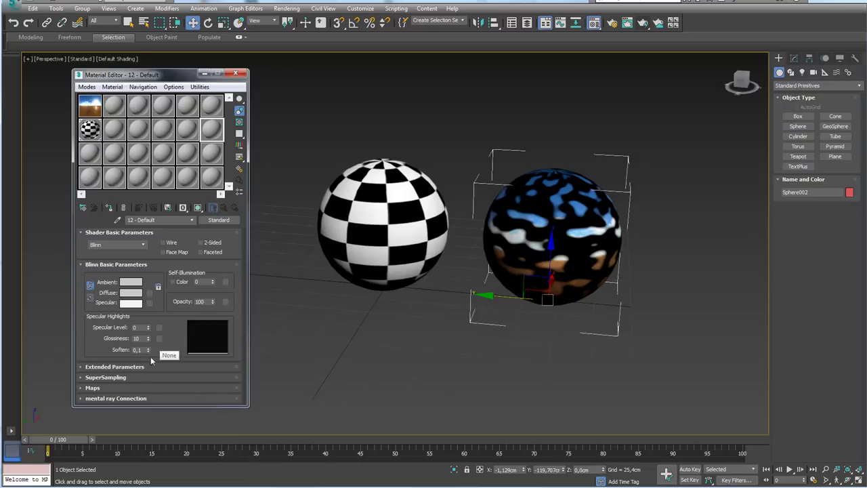
left_click(104, 384)
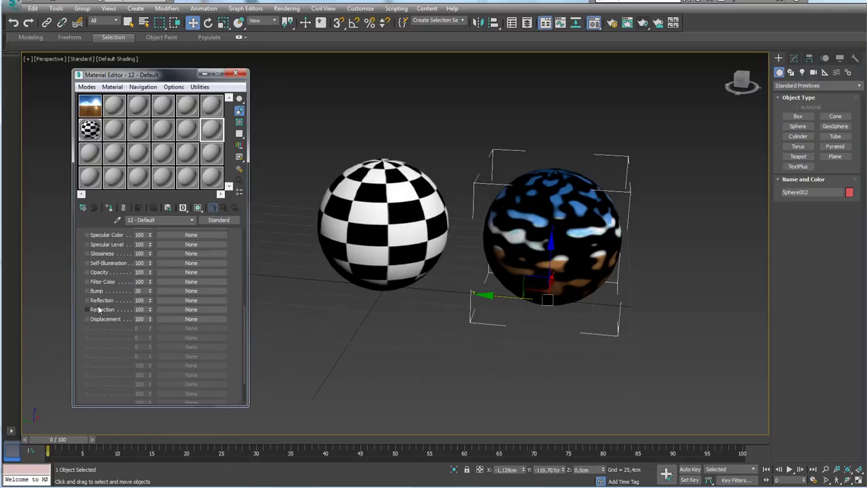
right_click(174, 293)
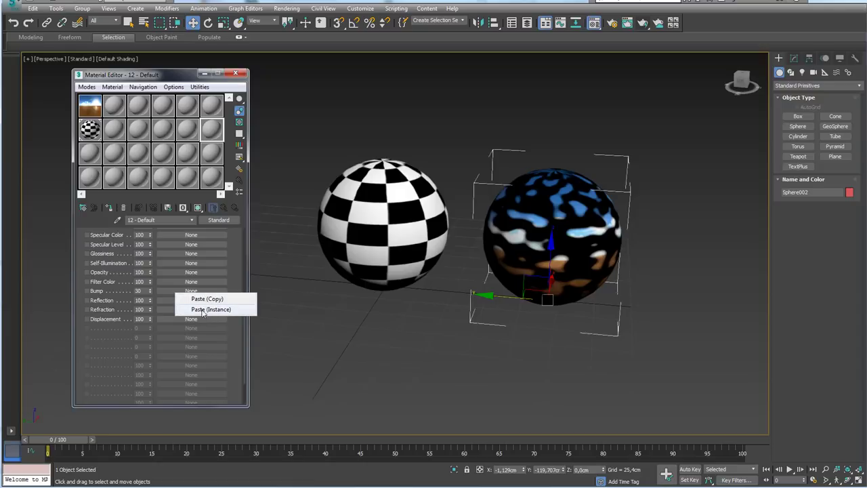
left_click(213, 309)
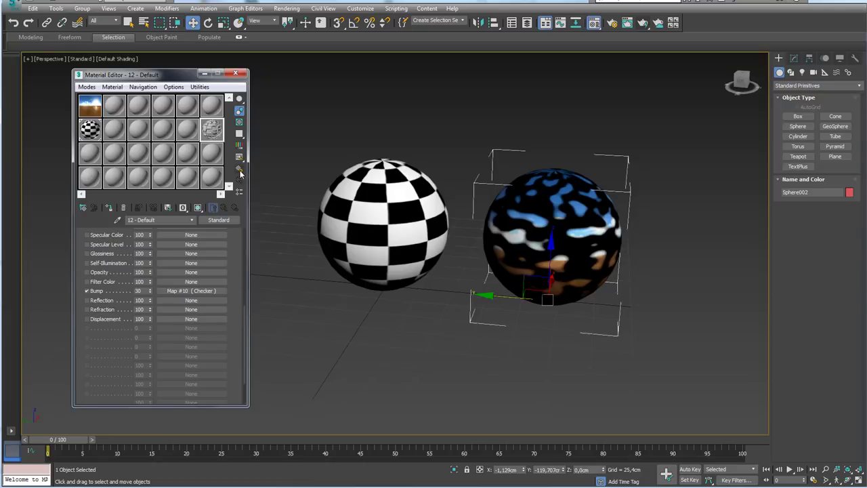
Step: Open enlarged previews of the bump material and the Checker map
scroll(344, 166, "up", 2)
double_click(212, 128)
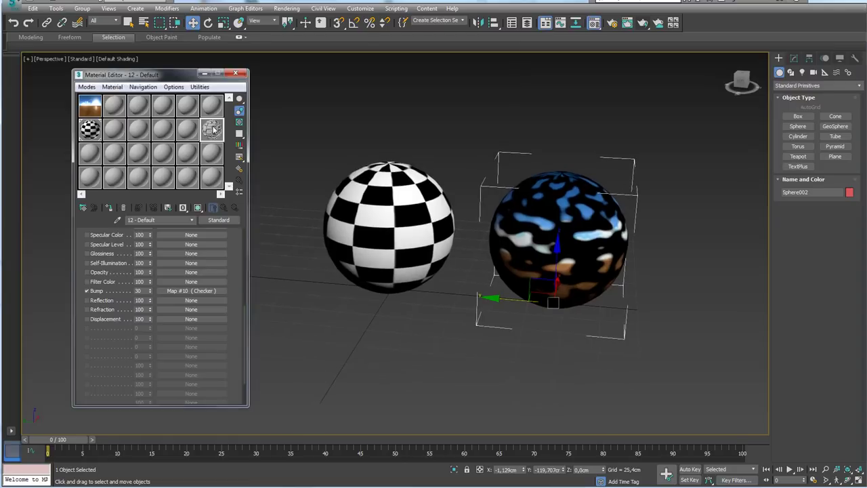
double_click(96, 128)
Step: Arrange the two enlarged sample previews side by side
left_click_drag(375, 43, 671, 108)
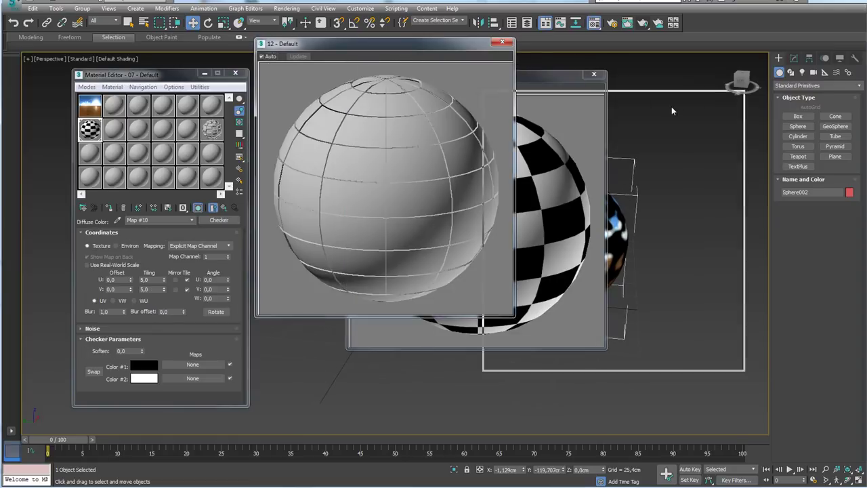
left_click_drag(531, 80, 445, 113)
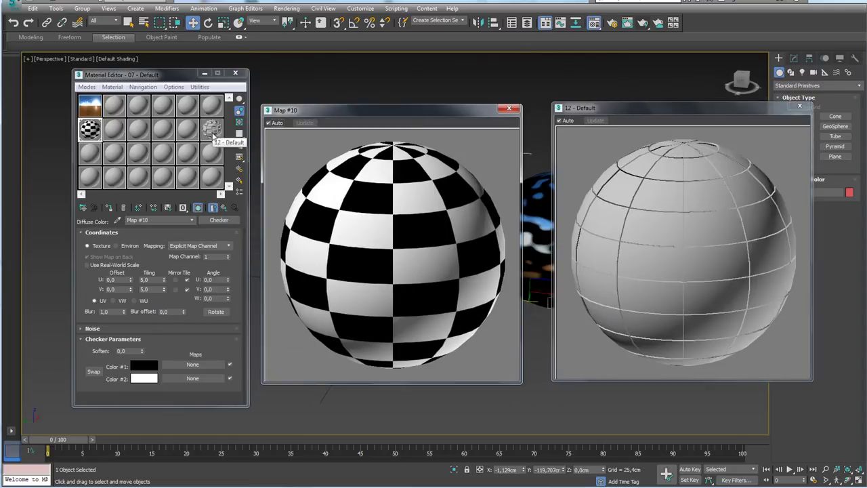
left_click(102, 184)
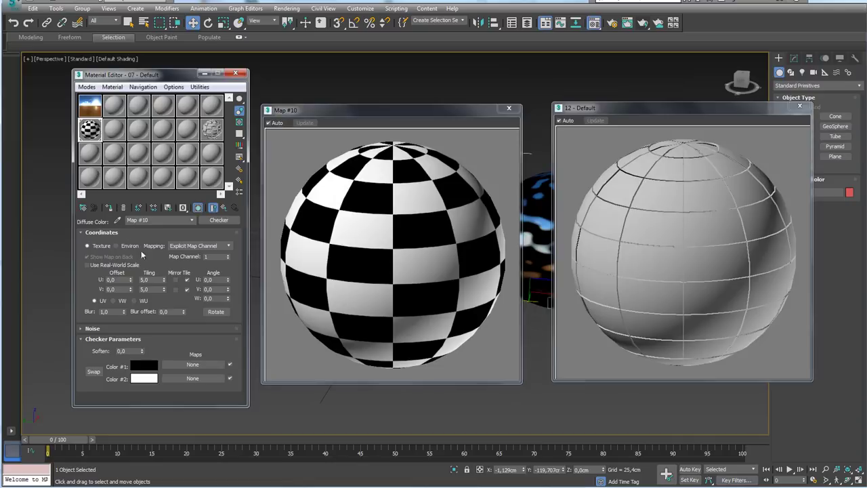
Step: Set the Checker tiling U and V to 2, then close the bump material preview
double_click(155, 278)
left_click_drag(531, 202, 588, 224)
left_click_drag(149, 280, 134, 283)
type("2")
key("Return")
key("Tab")
type("2")
key("Return")
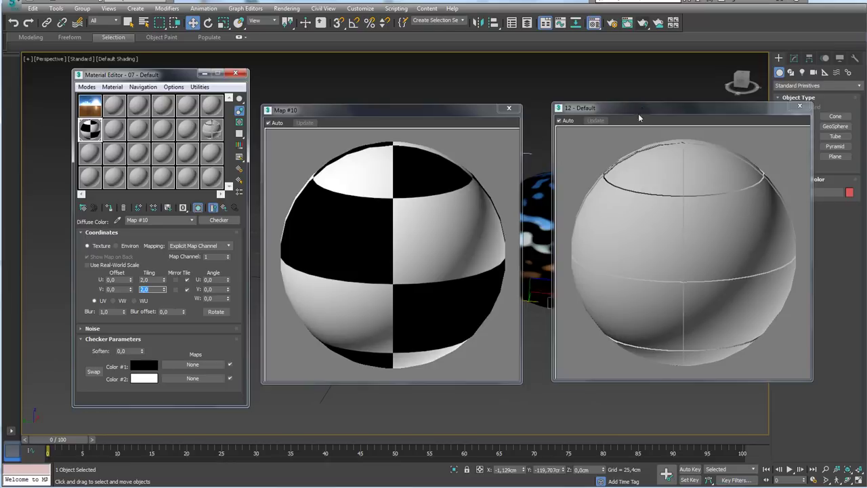
left_click_drag(638, 118, 611, 121)
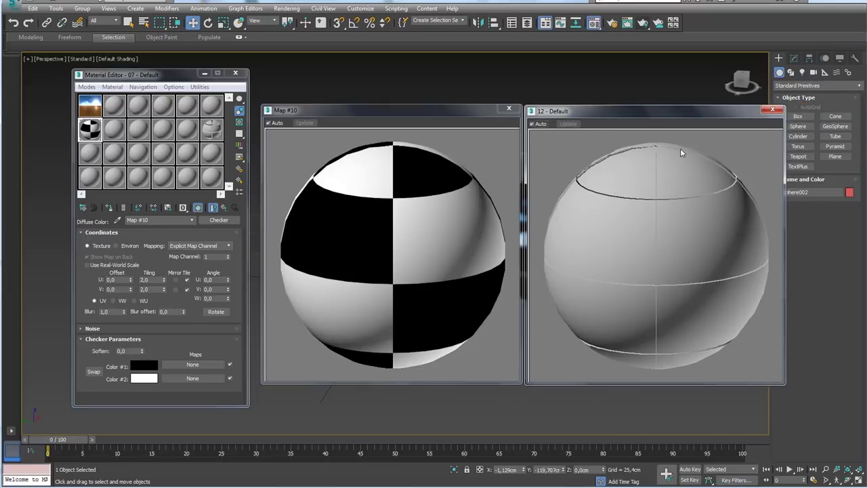
left_click(773, 110)
Step: Close the Checker preview and switch to the Slate Material Editor
left_click(508, 108)
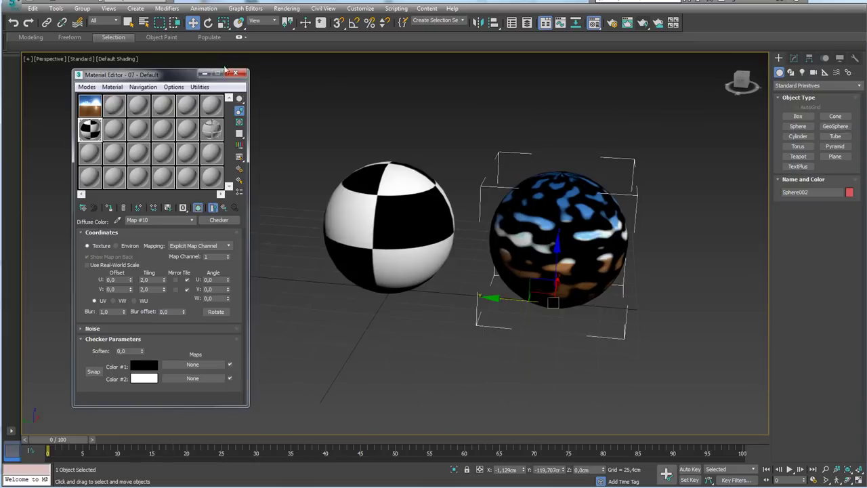
left_click_drag(168, 77, 215, 75)
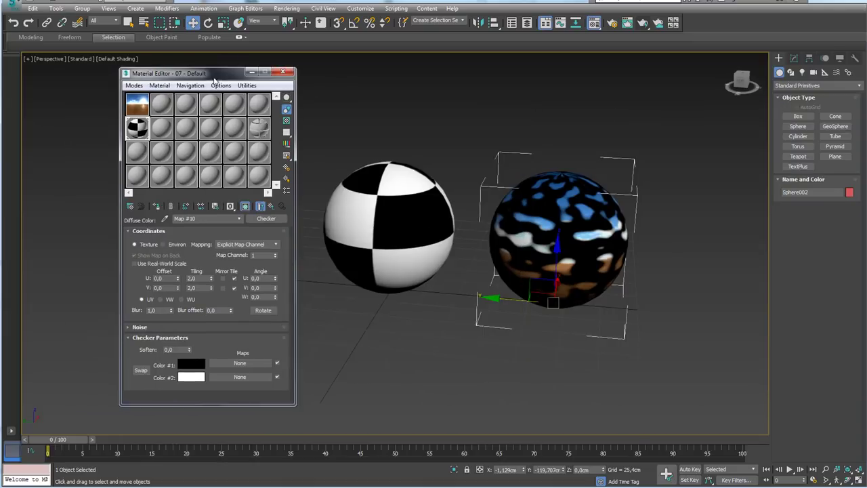
left_click(134, 86)
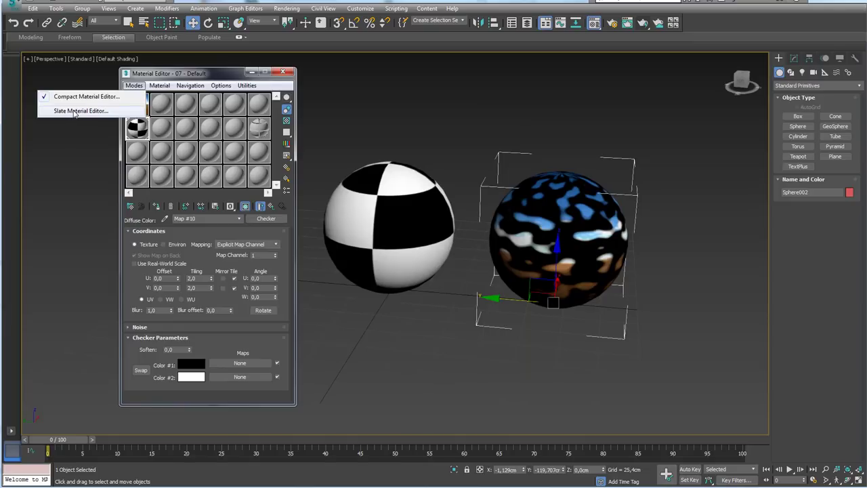
left_click(75, 111)
Step: Add a new Standard material node, Material #26, and show it shaded in the viewport
scroll(260, 232, "down", 2)
right_click(118, 227)
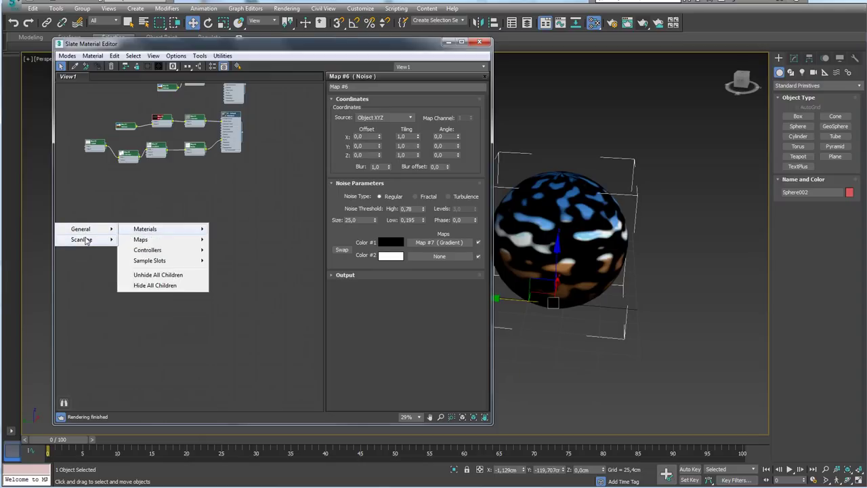
mouse_move(80, 240)
left_click(144, 271)
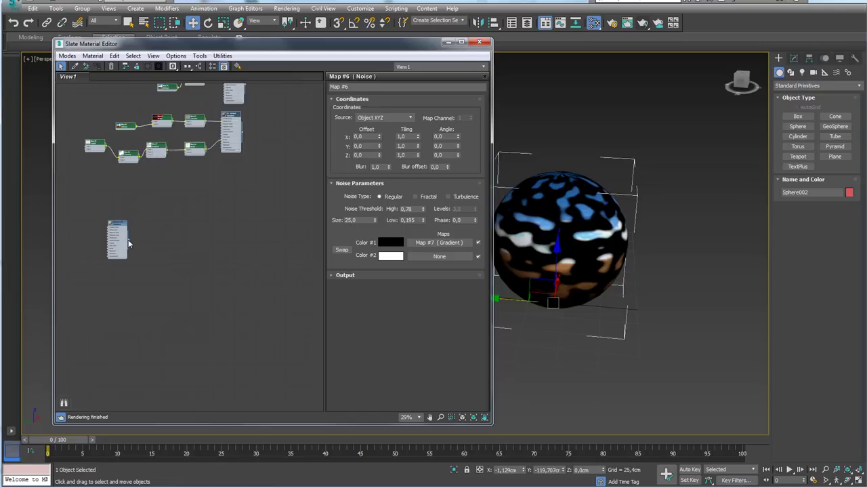
scroll(658, 231, "up", 2)
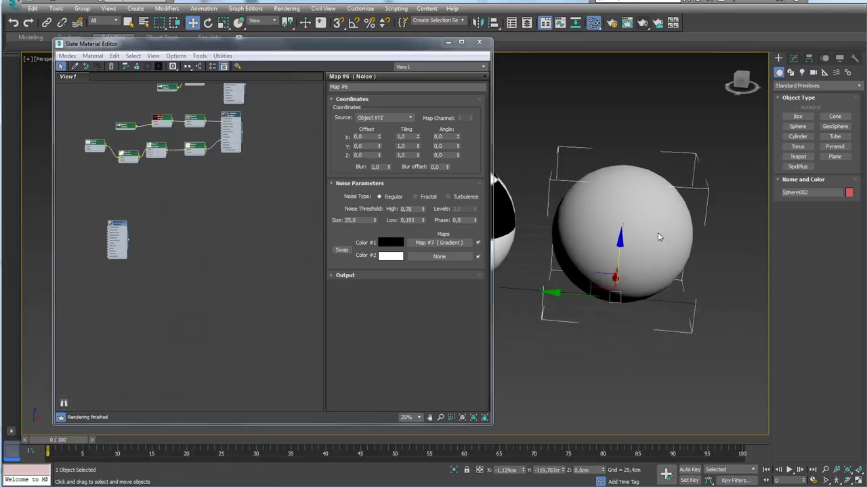
middle_click_drag(658, 232, 682, 226)
mouse_move(150, 230)
middle_mouse_down()
mouse_move(192, 223)
mouse_move(248, 165)
middle_mouse_up()
scroll(230, 213, "up", 2)
scroll(223, 244, "up", 2)
scroll(248, 165, "up", 1)
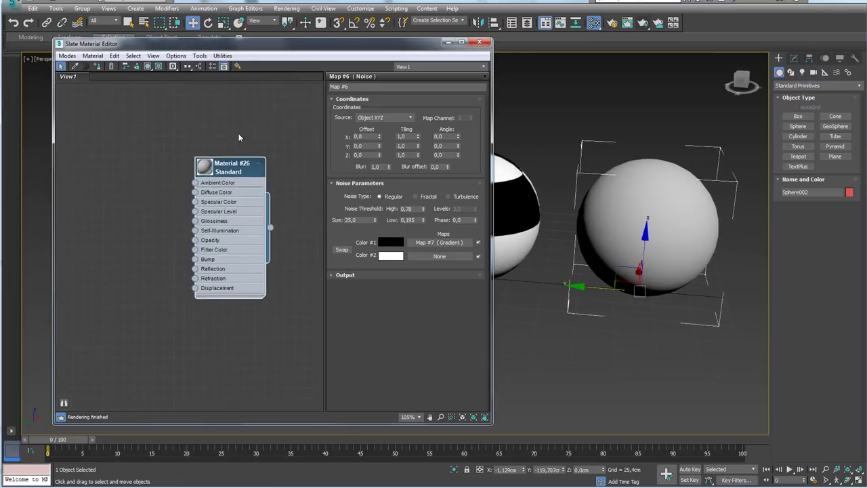
left_click(147, 68)
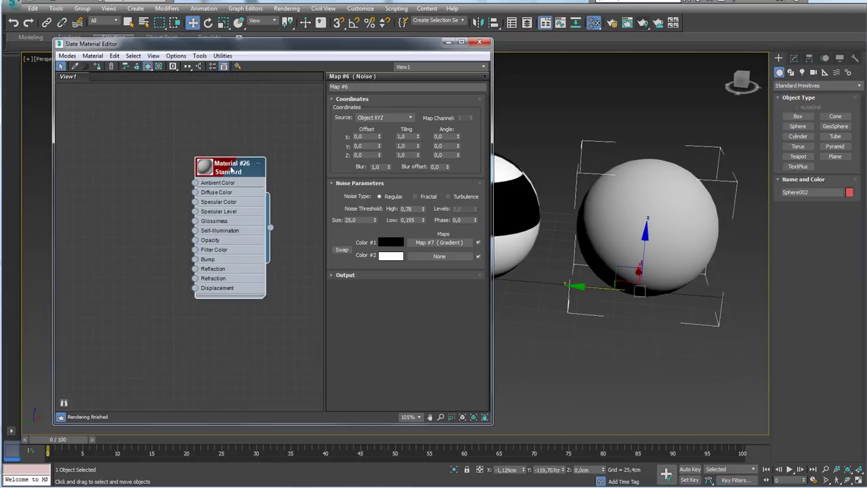
middle_click_drag(253, 215, 233, 206)
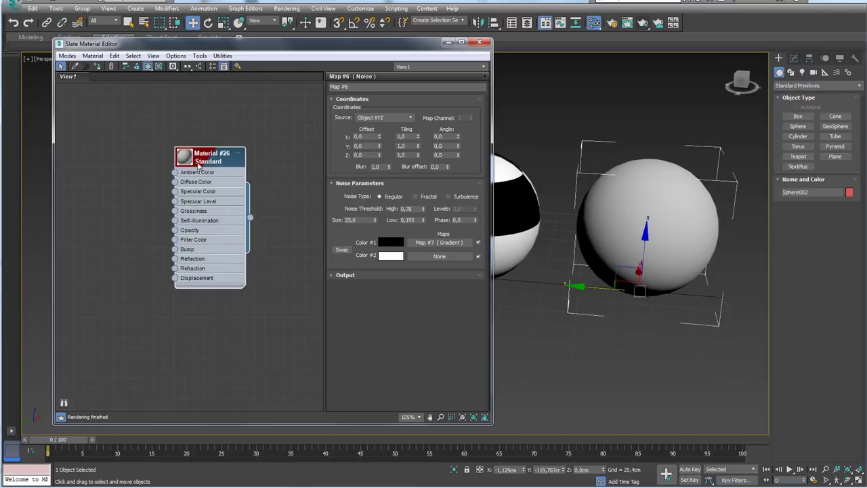
middle_click_drag(198, 165, 208, 145)
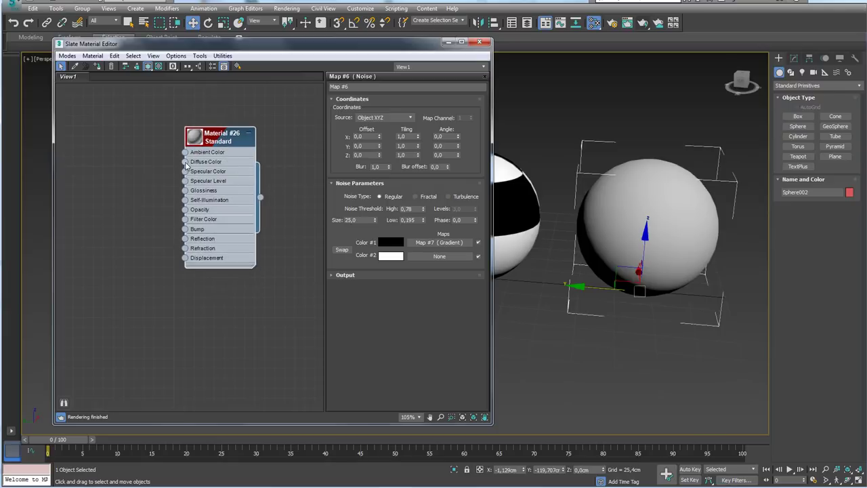
Step: Plug a new Checker map into Material #26's Diffuse Color
left_click_drag(186, 165, 110, 171)
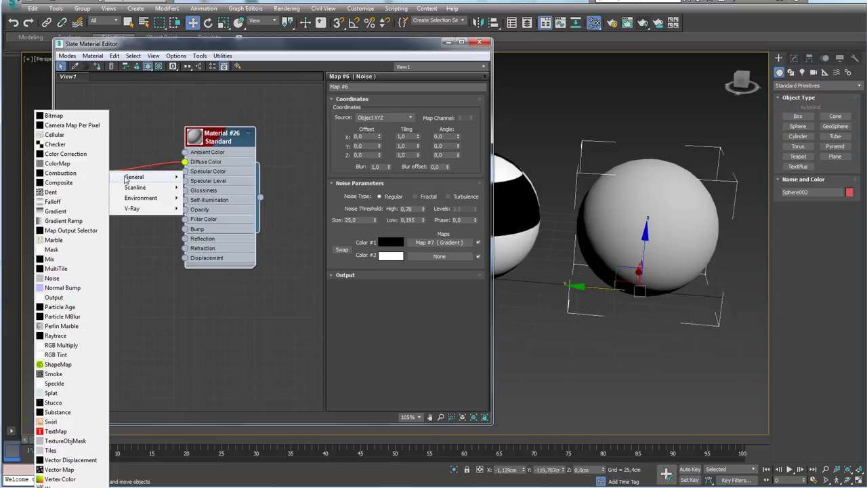
left_click(56, 145)
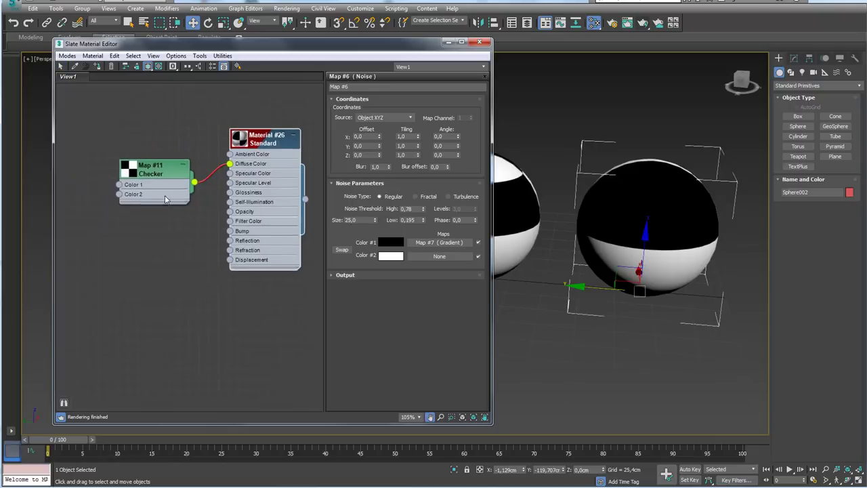
scroll(183, 200, "down", 1)
scroll(204, 202, "down", 1)
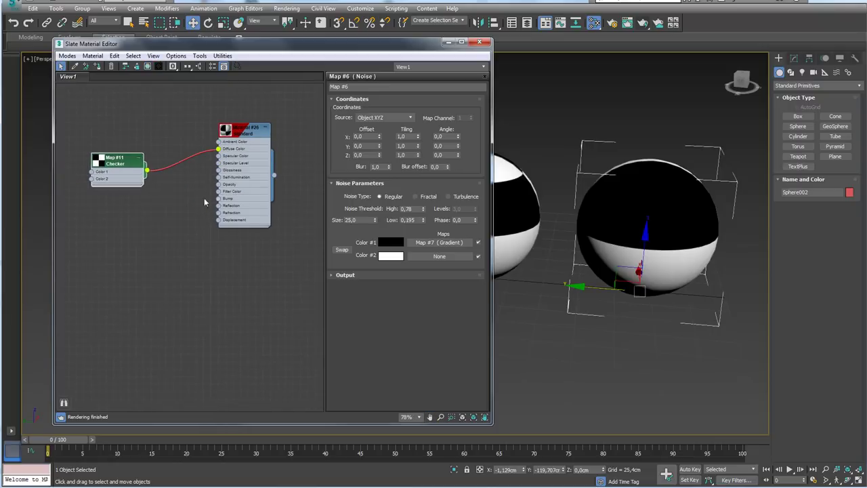
scroll(186, 198, "down", 2)
scroll(169, 197, "down", 2)
left_click_drag(147, 180, 121, 220)
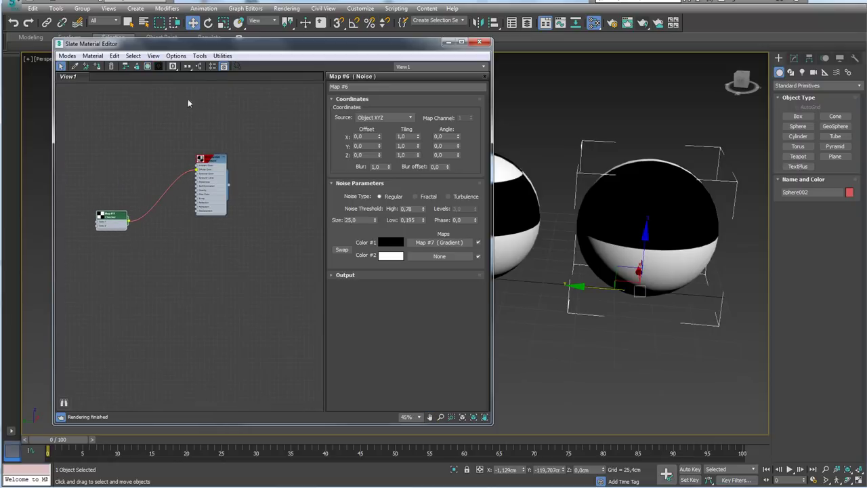
Step: Add a second Standard material node, Material #27
middle_click_drag(246, 195, 224, 185)
scroll(555, 244, "down", 2)
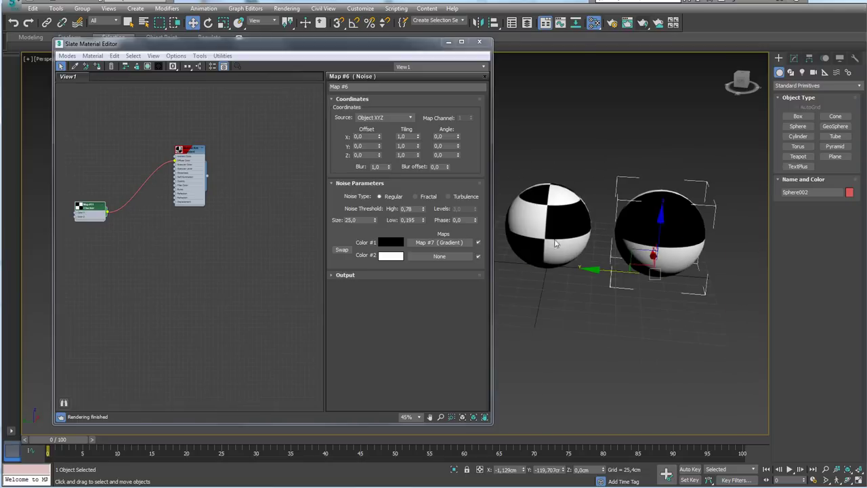
right_click(180, 259)
mouse_move(206, 264)
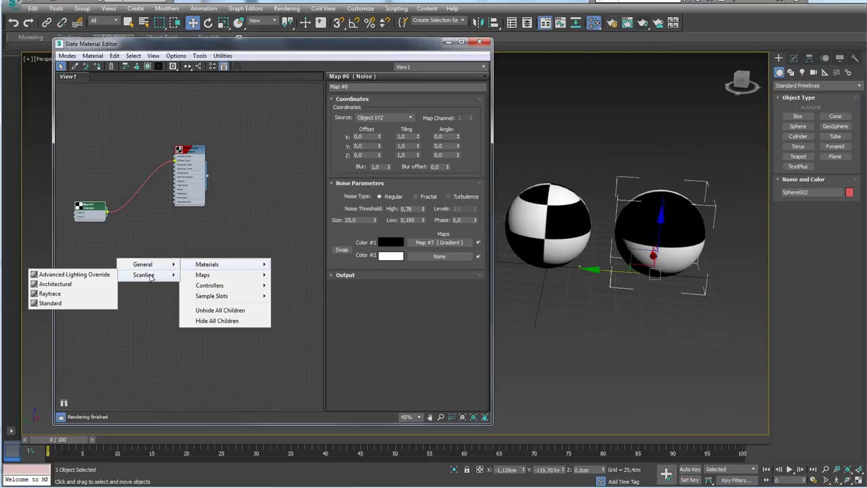
left_click(50, 303)
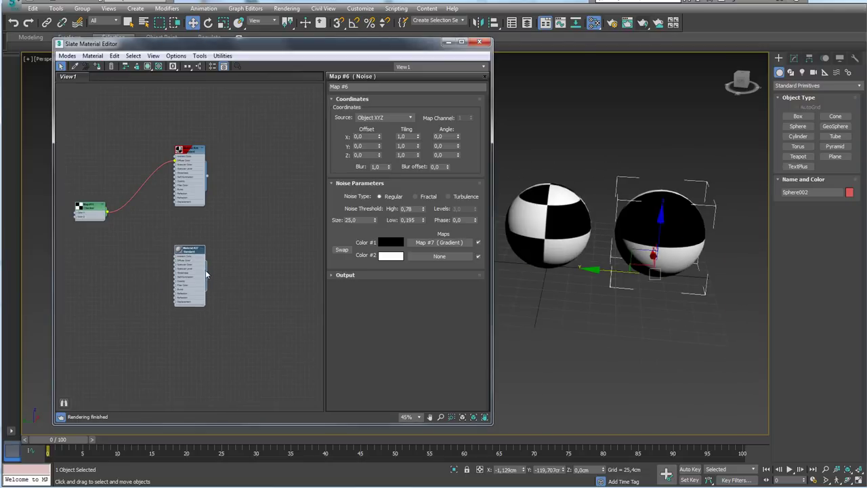
left_click_drag(198, 256, 548, 223)
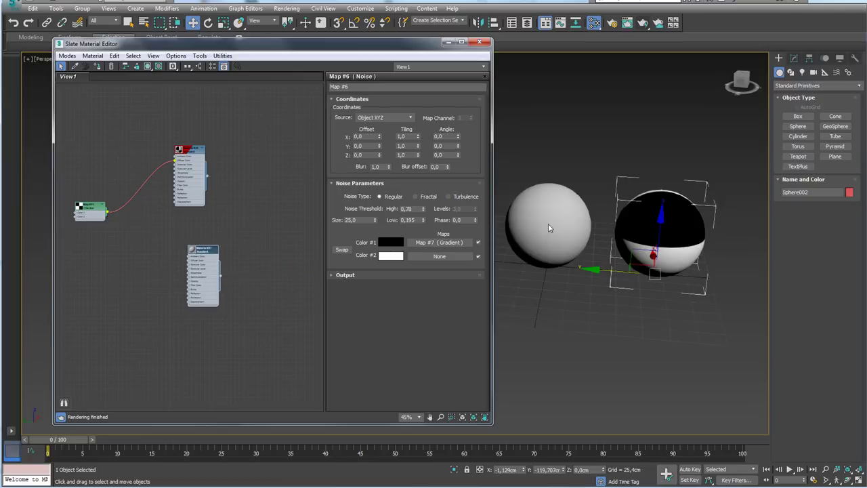
scroll(536, 232, "up", 2)
Step: Give Material #27 a red diffuse colour
double_click(200, 262)
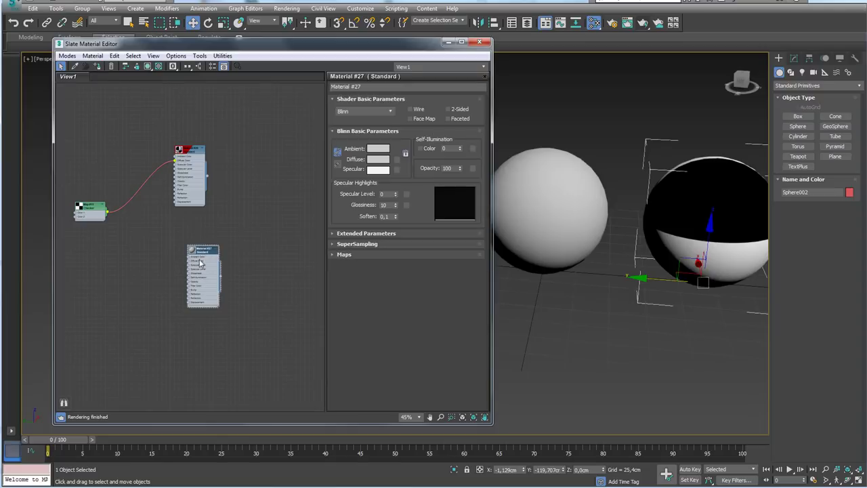
left_click(377, 159)
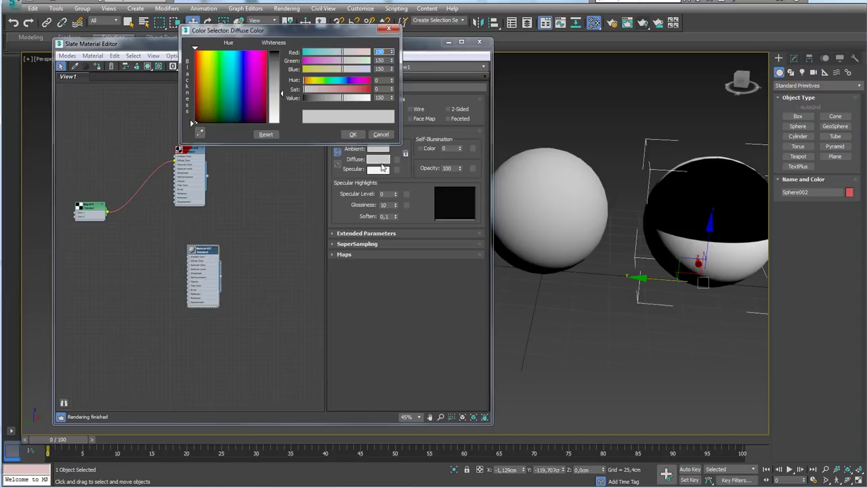
left_click_drag(344, 90, 364, 102)
left_click(352, 134)
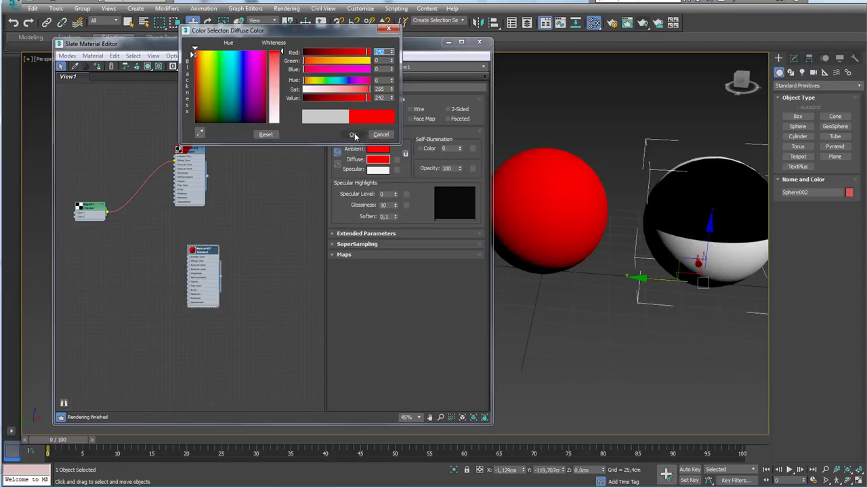
left_click_drag(194, 154, 203, 154)
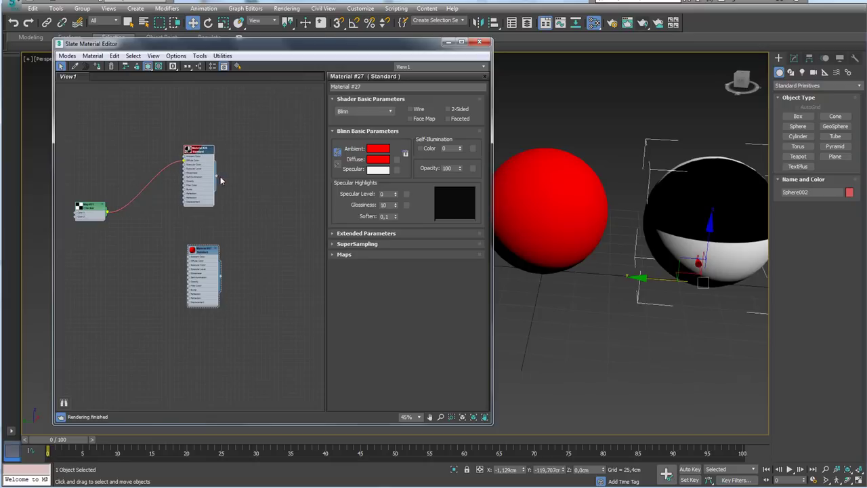
Step: Copy the Checker map node and connect the copy to the red material's diffuse, shown in viewport
middle_click_drag(662, 234, 610, 240, "alt")
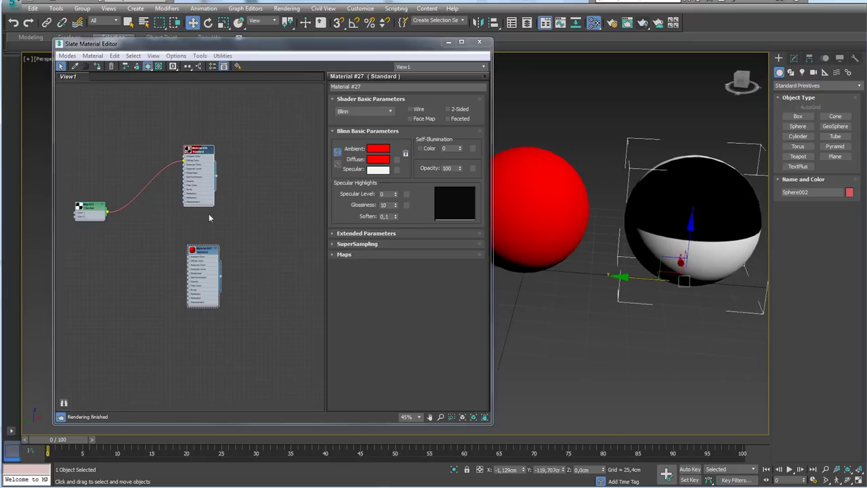
left_click_drag(197, 253, 187, 244)
middle_click_drag(113, 191, 187, 161)
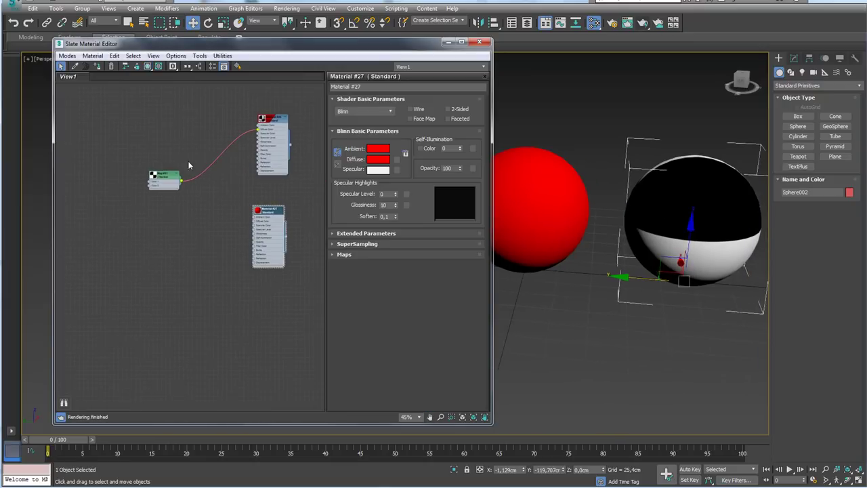
left_click_drag(167, 178, 159, 153)
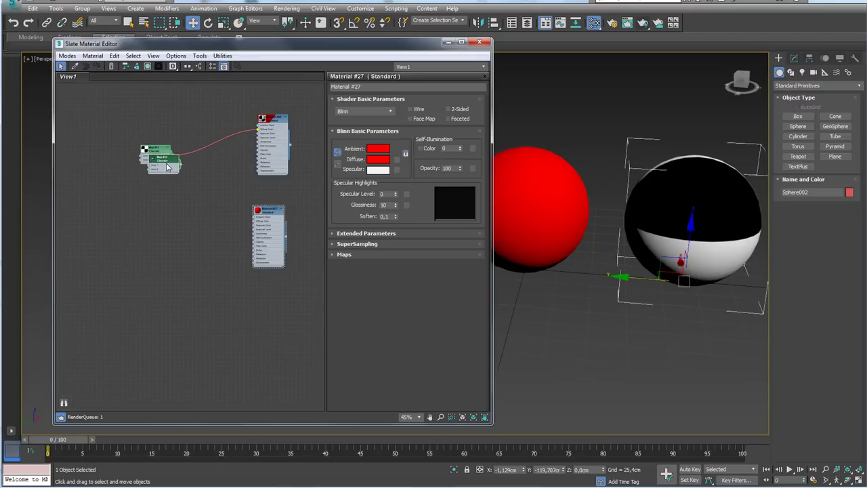
mouse_move(157, 154)
left_mouse_down("shift")
mouse_move(168, 234)
mouse_move(256, 223)
left_mouse_up("shift")
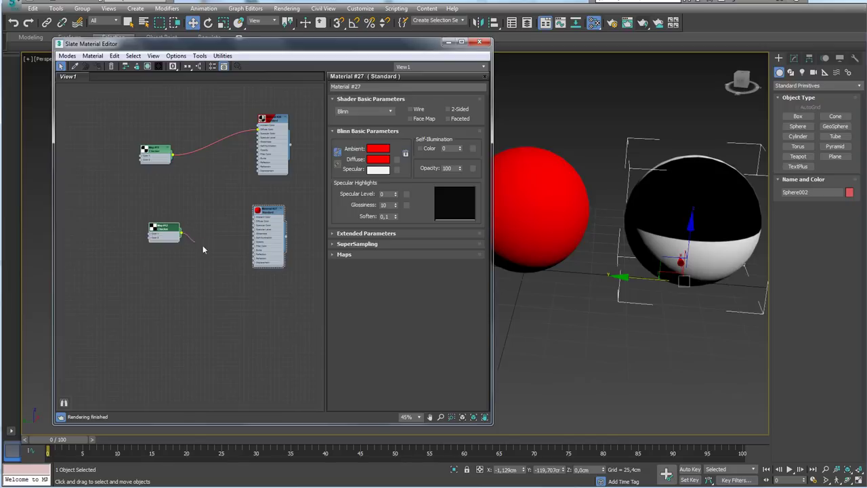
left_click(269, 214)
left_click(158, 67)
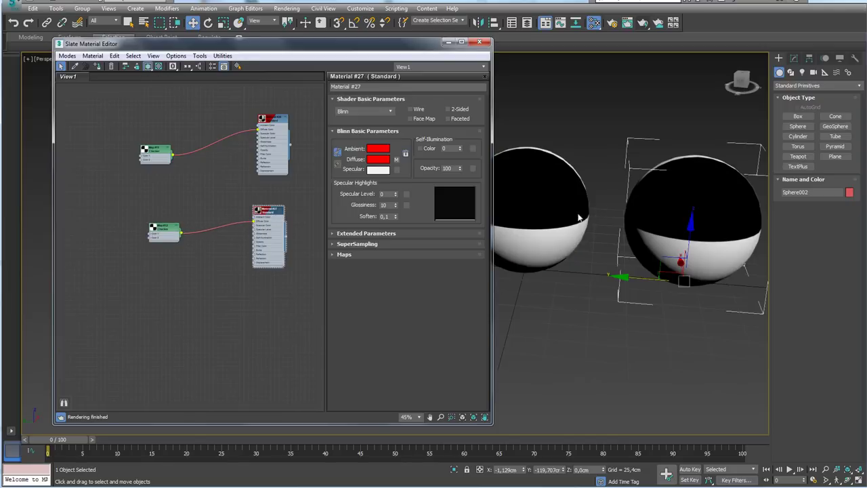
Step: Raise Map #11's tiling to 8.1 × 7.7 and delete the lower Checker's wire
middle_click_drag(650, 234, 549, 215, "alt")
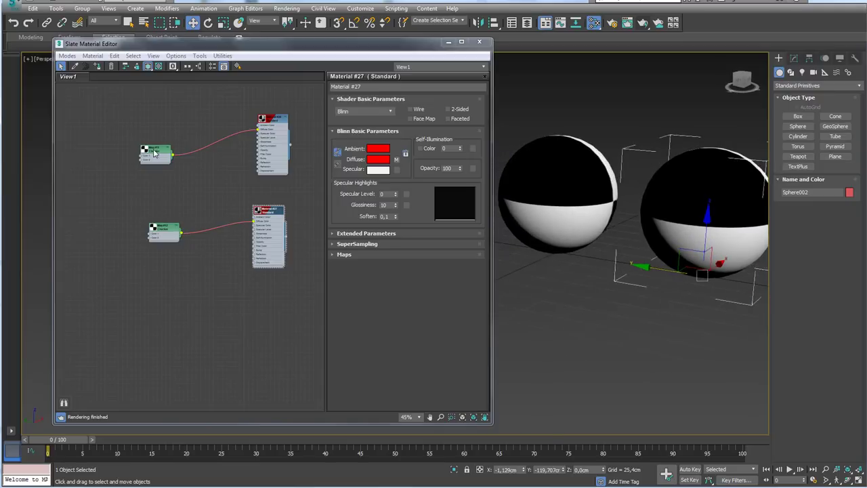
left_click_drag(160, 154, 178, 150)
double_click(180, 150)
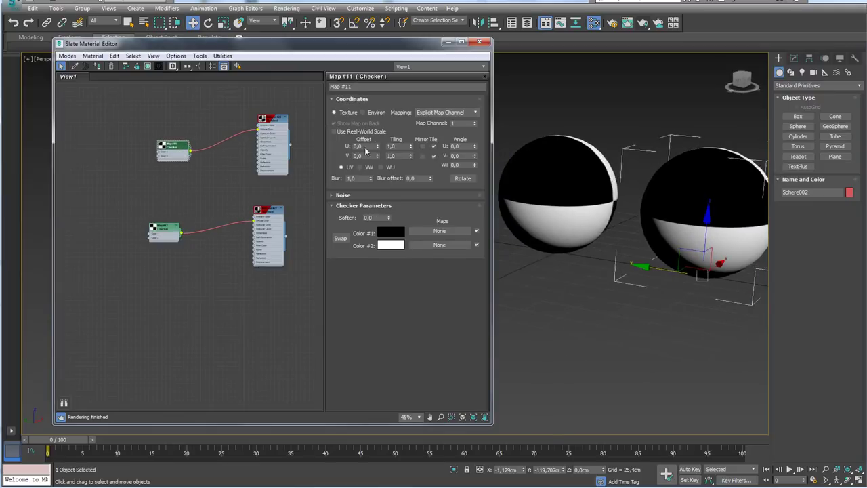
mouse_move(410, 146)
left_mouse_down()
mouse_move(411, 135)
mouse_move(409, 161)
mouse_move(584, 191)
left_mouse_up()
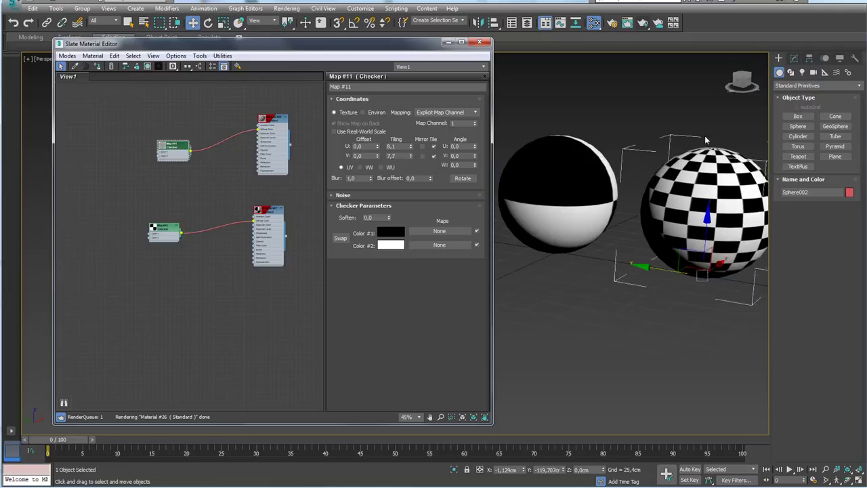
mouse_move(692, 128)
left_mouse_down()
mouse_move(603, 145)
mouse_move(650, 155)
left_mouse_up()
left_click_drag(640, 112, 660, 100)
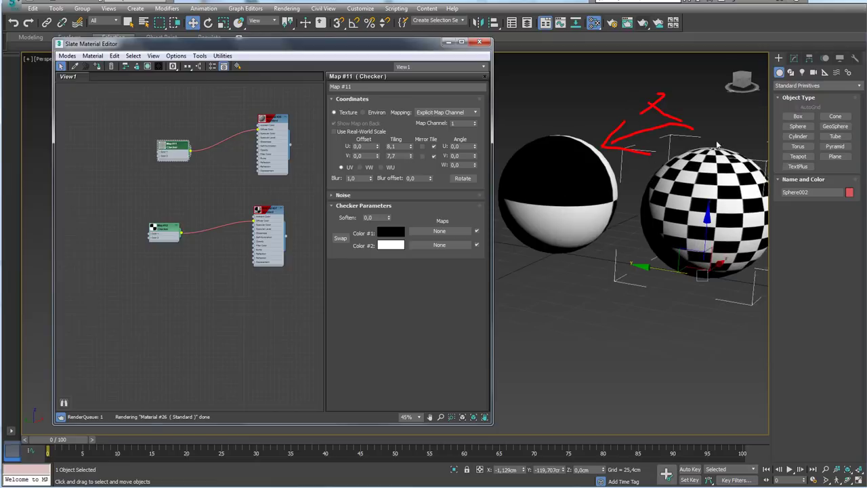
key("Escape")
left_click(246, 223)
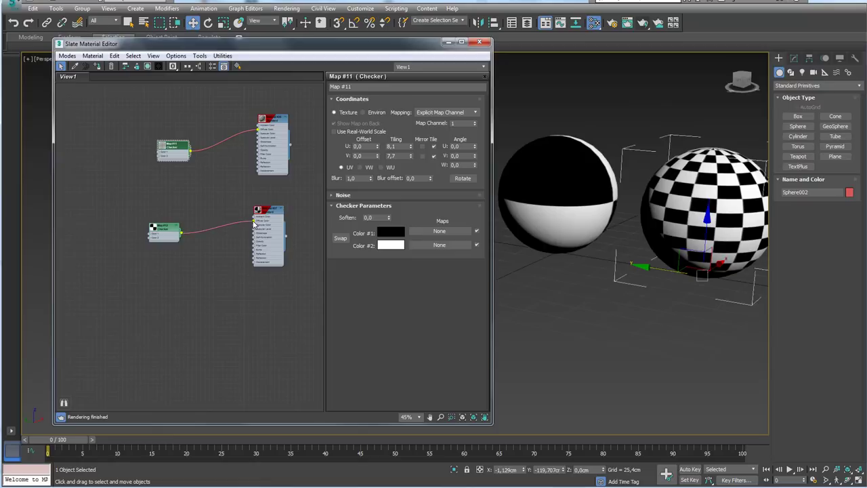
key("Delete")
Step: Wire the upper Checker into the second material's Diffuse and set tiling 4.0 × 2.5
left_click_drag(191, 155, 254, 219)
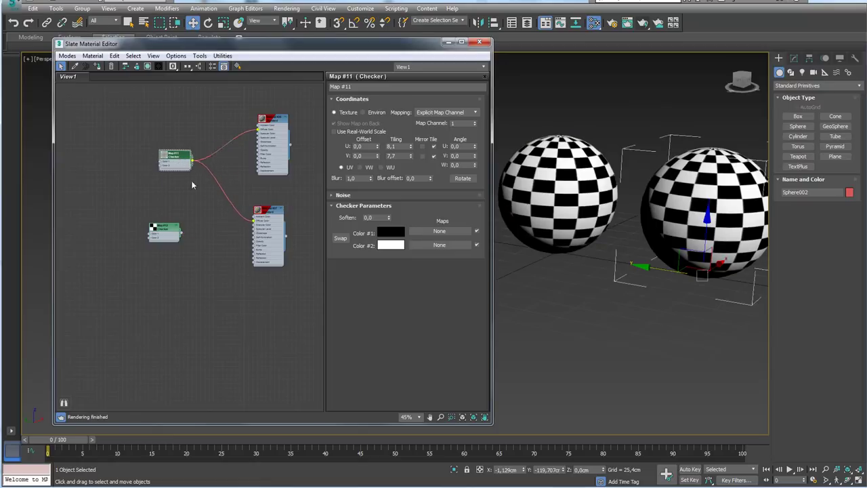
left_click_drag(173, 149, 195, 166)
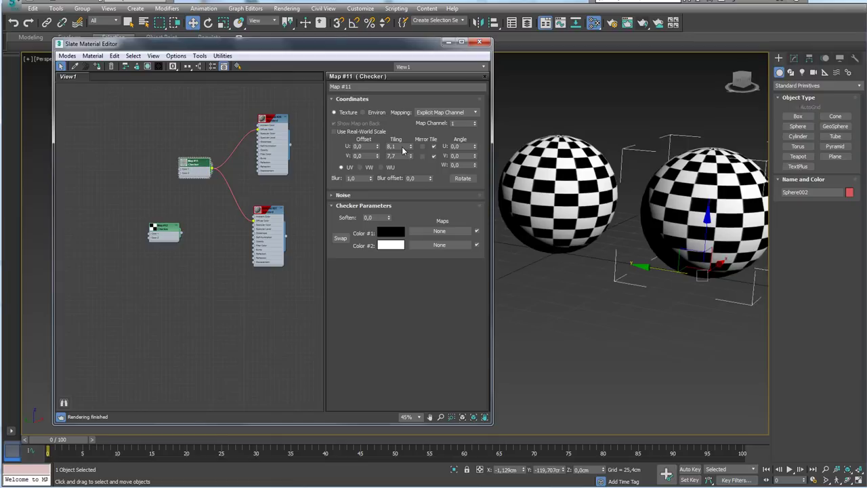
mouse_move(410, 147)
left_mouse_down()
mouse_move(414, 160)
mouse_move(411, 136)
mouse_move(412, 155)
left_mouse_up()
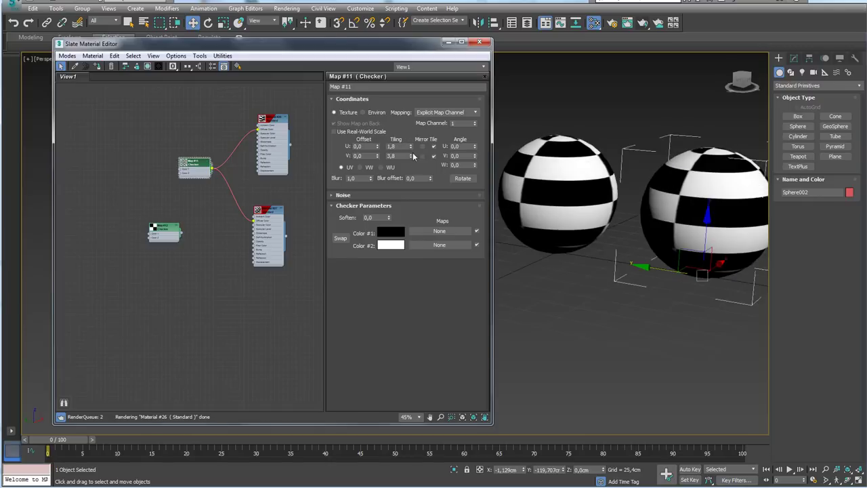
left_click_drag(411, 155, 412, 169)
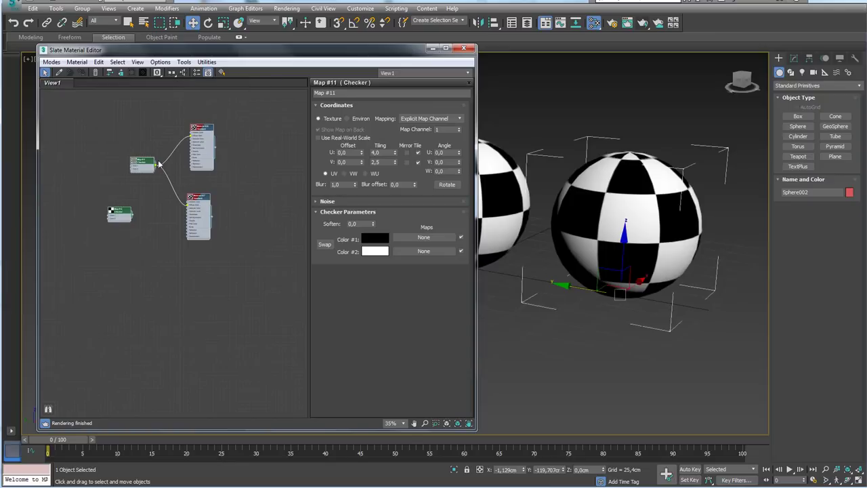
Step: Zoom out the node view and reposition the map and material nodes
left_click(173, 84)
middle_click_drag(149, 163, 172, 122)
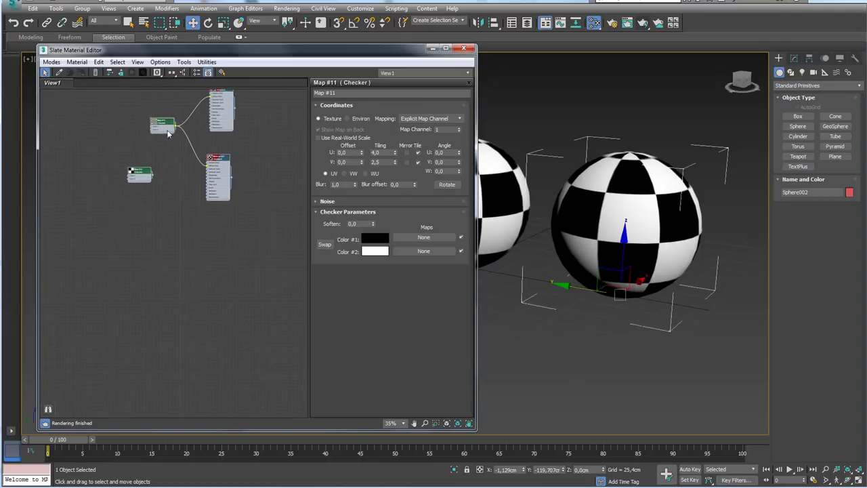
scroll(199, 218, "down", 5)
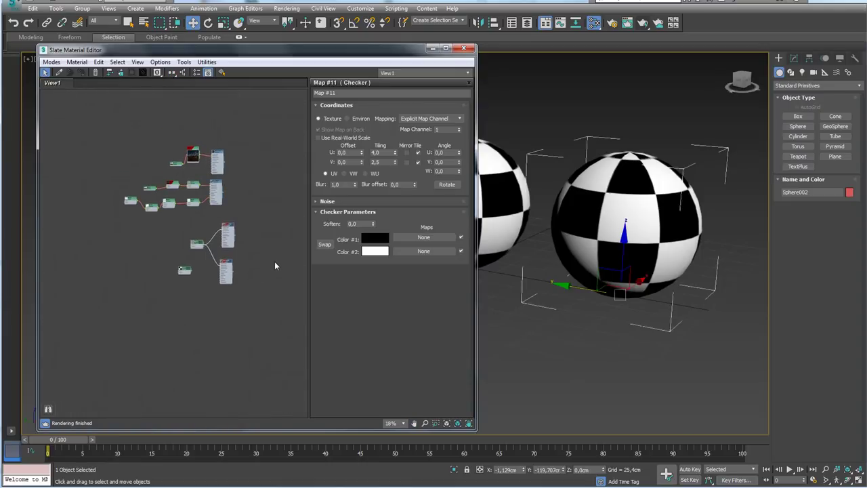
left_click_drag(196, 245, 157, 155)
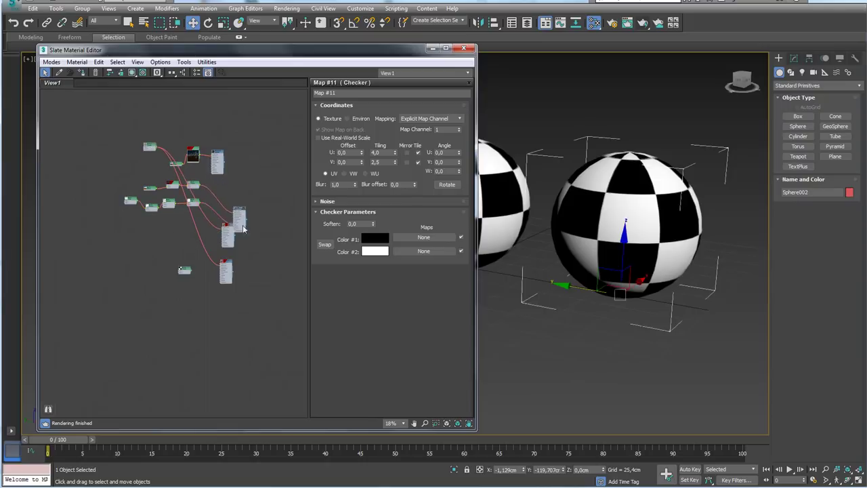
left_click_drag(200, 186, 177, 247)
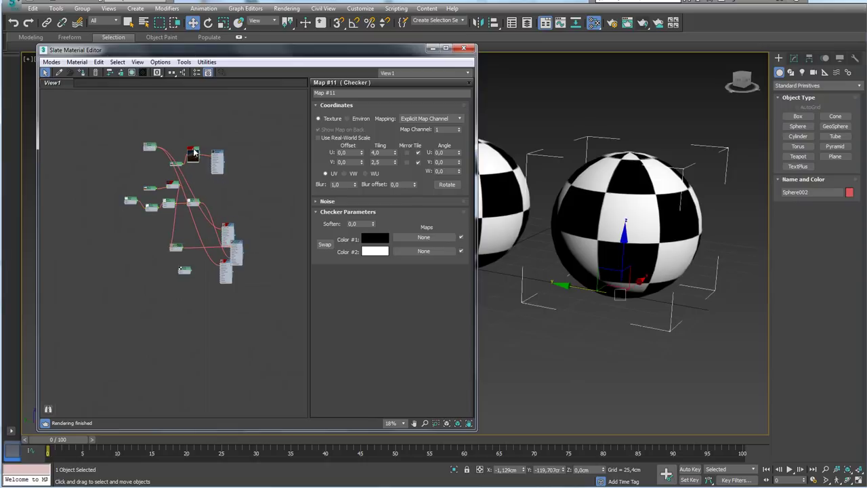
left_click_drag(194, 153, 121, 227)
Step: Select all nodes and apply Lay Out All to arrange them left to right
left_click_drag(89, 118, 286, 331)
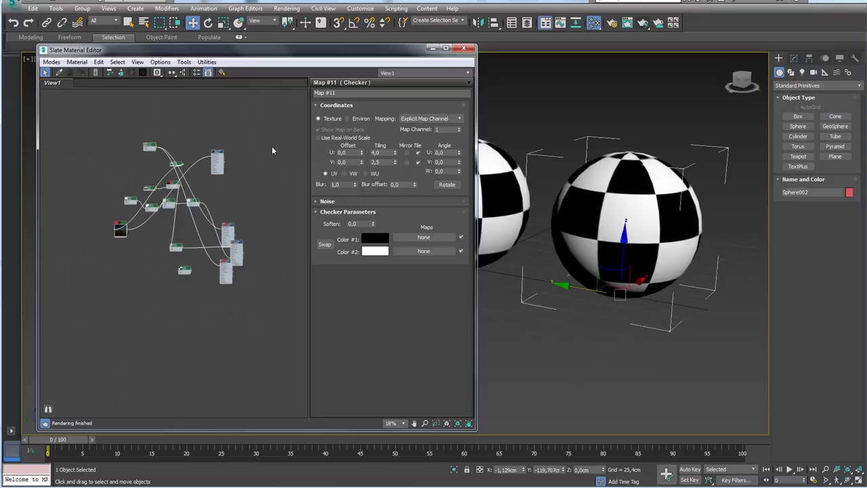
left_click(182, 73)
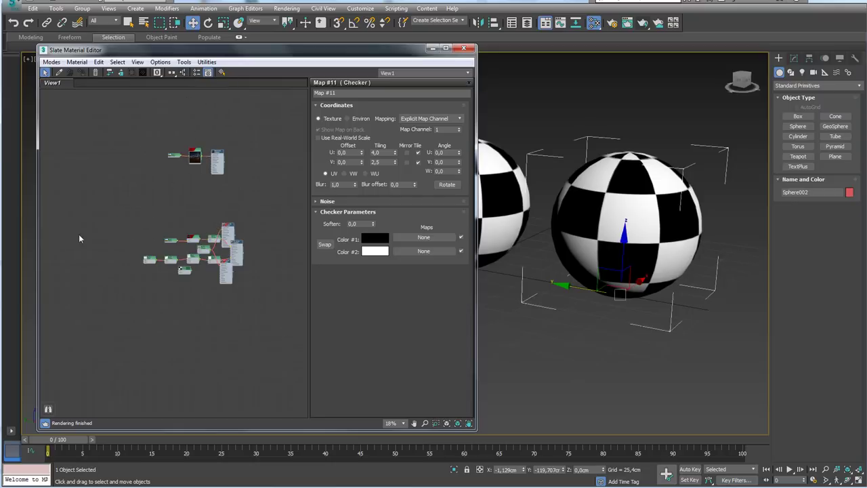
left_click_drag(81, 171, 246, 276)
left_click_drag(107, 125, 279, 306)
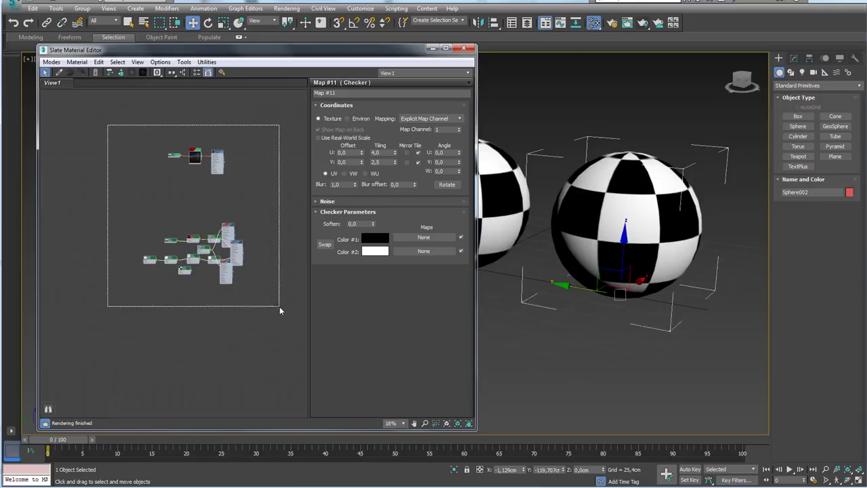
left_click(174, 73)
scroll(183, 195, "down", 5)
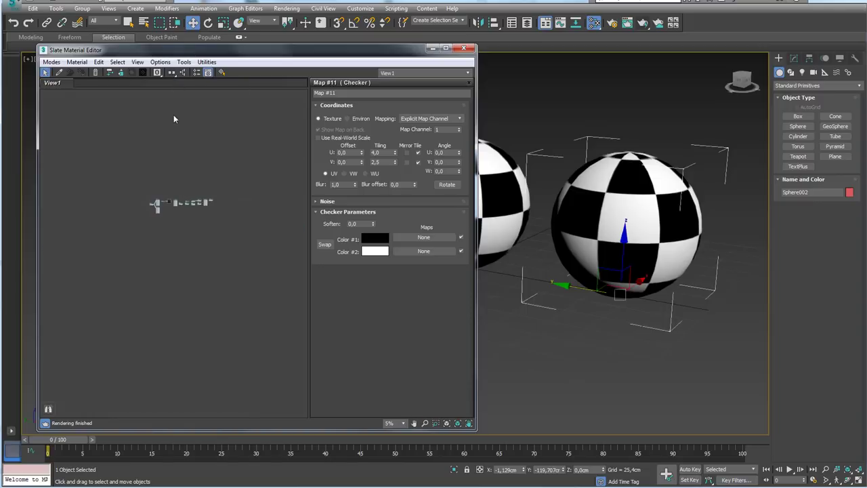
left_click_drag(119, 159, 212, 228)
left_click(174, 73)
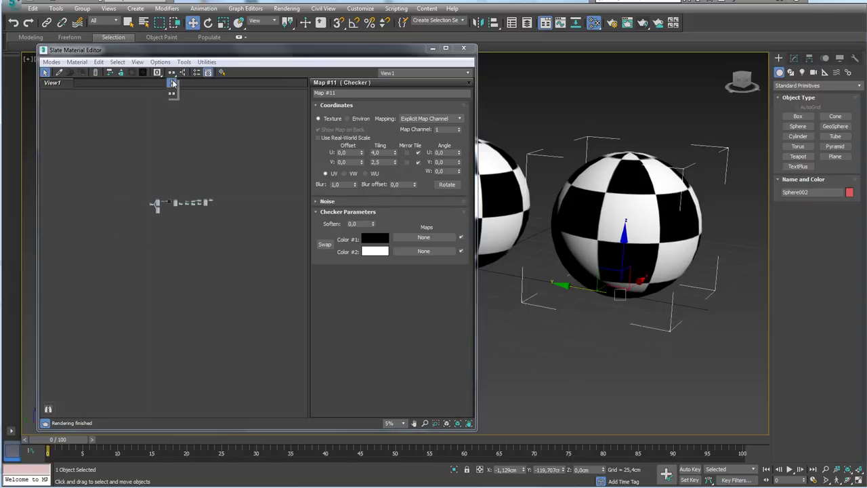
scroll(185, 198, "down", 2)
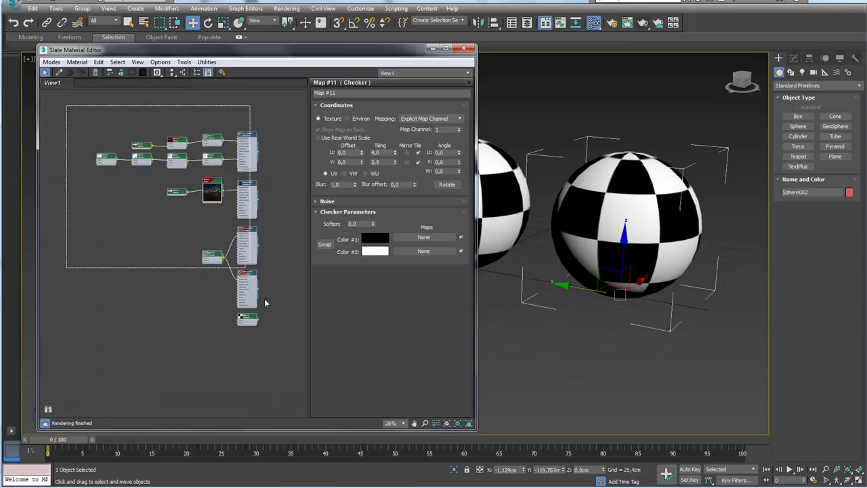
middle_click_drag(265, 352, 273, 346)
left_click_drag(288, 326, 80, 104)
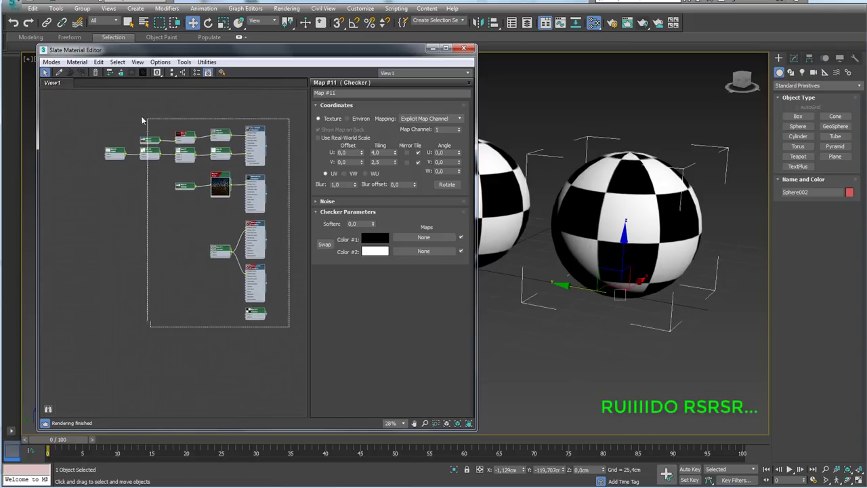
mouse_move(206, 49)
left_mouse_down()
mouse_move(300, 56)
mouse_move(262, 60)
left_mouse_up()
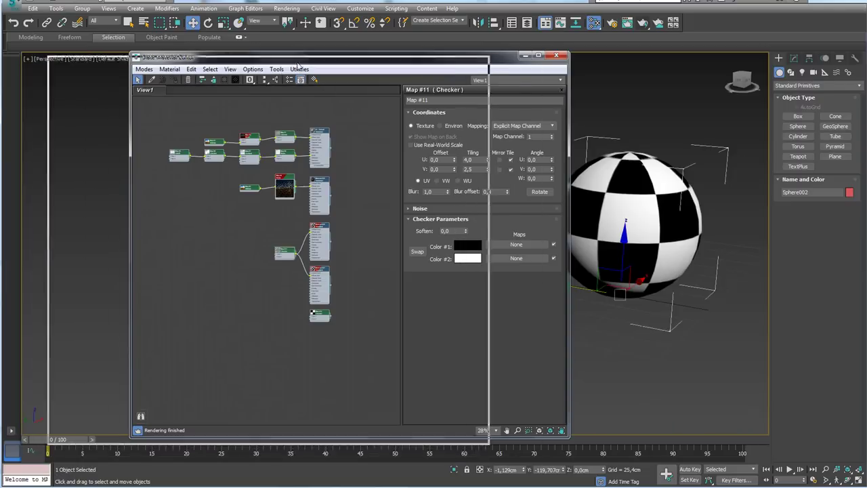
Step: Move the shared Checker node further left and reselect the whole node graph
middle_click_drag(265, 203, 279, 220)
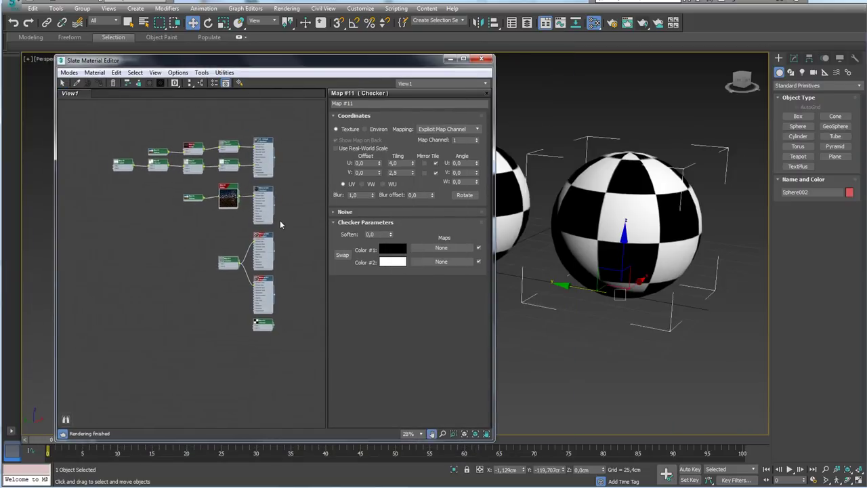
left_click_drag(101, 111, 298, 376)
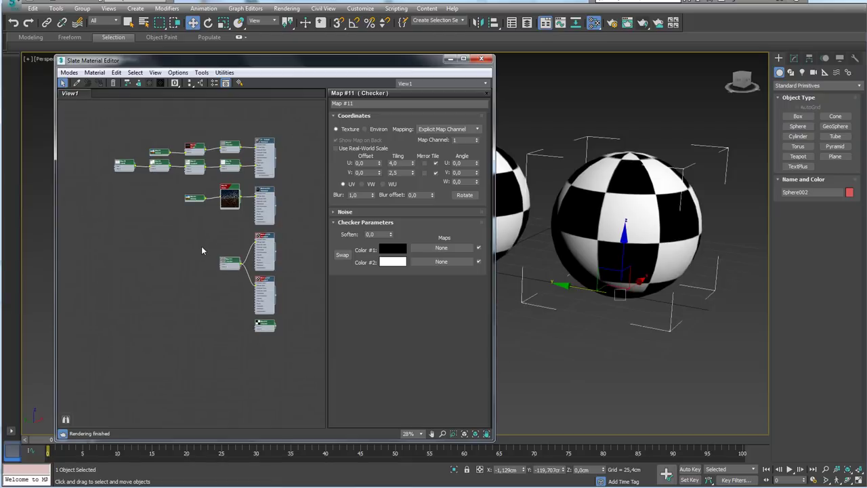
left_click(229, 262)
left_click_drag(229, 262, 190, 269)
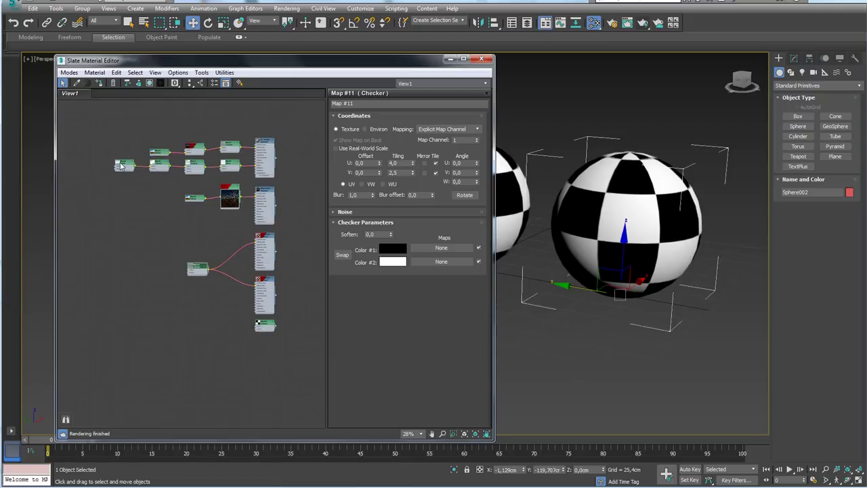
left_click_drag(95, 114, 302, 381)
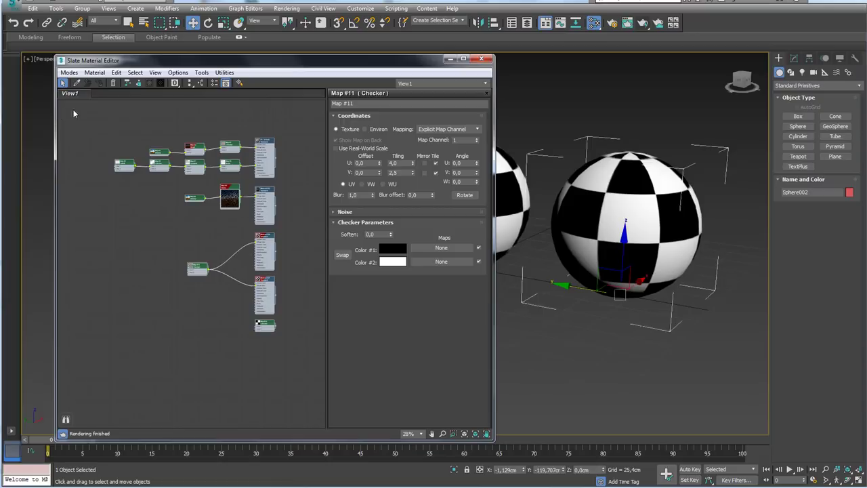
left_click_drag(75, 114, 298, 364)
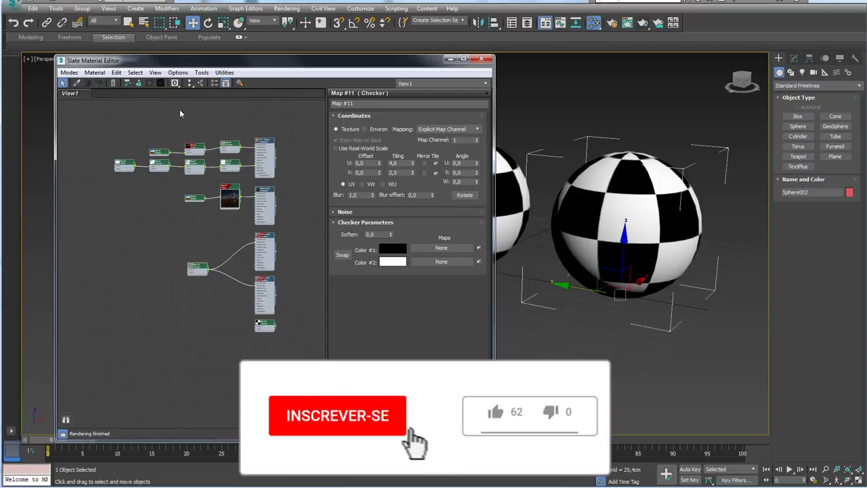
left_click(69, 73)
Step: In the Compact editor, pick the left sphere's Material #27 into an empty sample slot
left_click(61, 85)
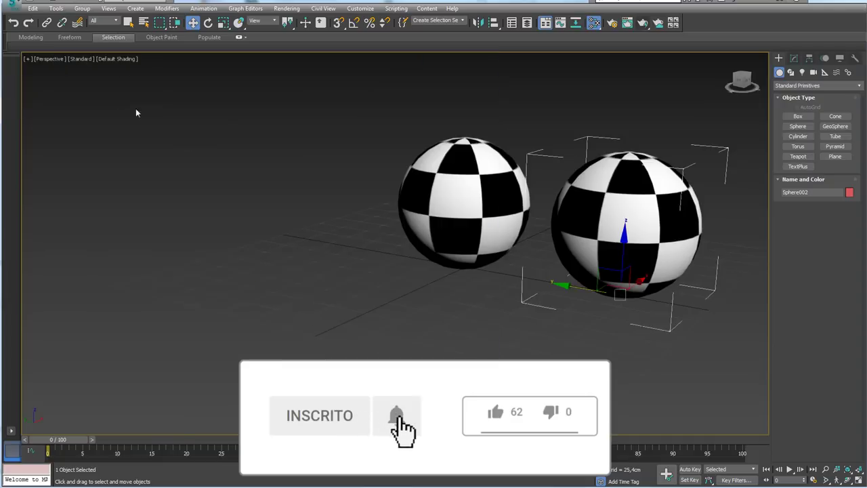
left_click(234, 127)
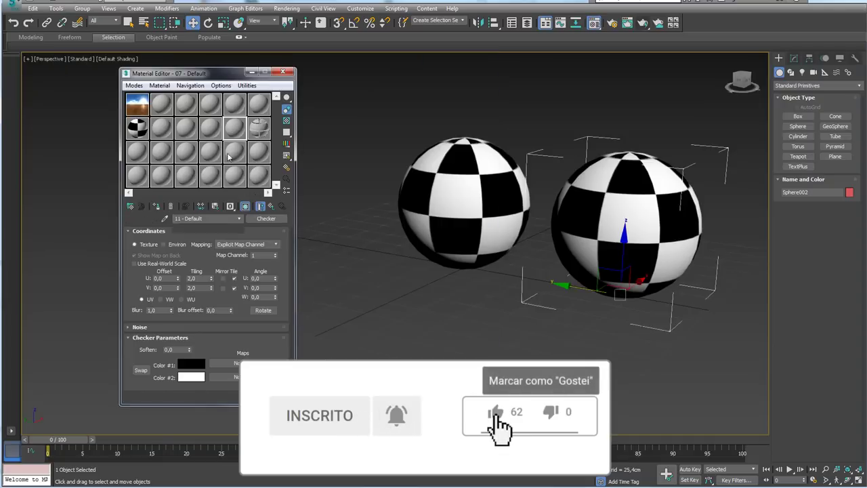
left_click(164, 218)
left_click(453, 212)
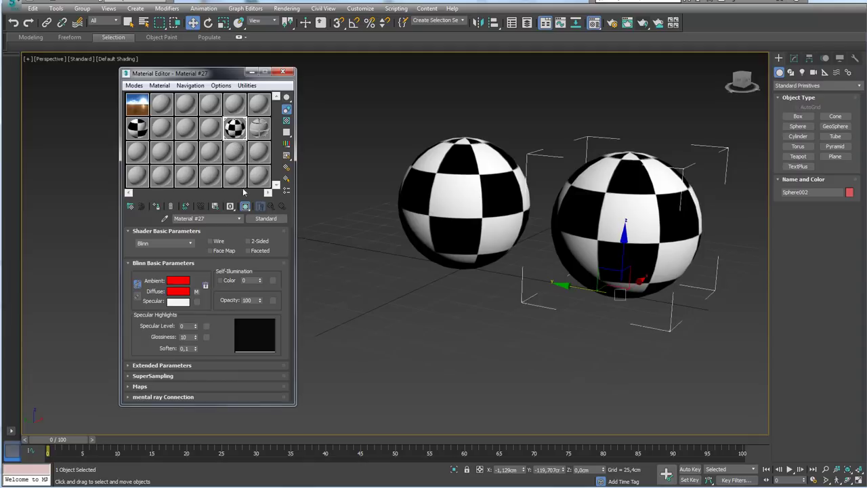
Step: Reposition the Material Editor window beside the viewport
left_click_drag(208, 81, 278, 82)
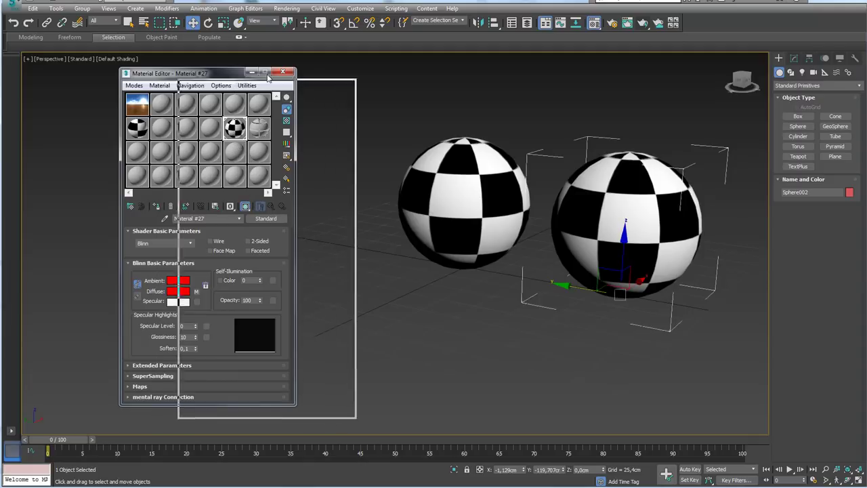
mouse_move(525, 147)
middle_mouse_down()
mouse_move(510, 176)
mouse_move(525, 183)
middle_mouse_up()
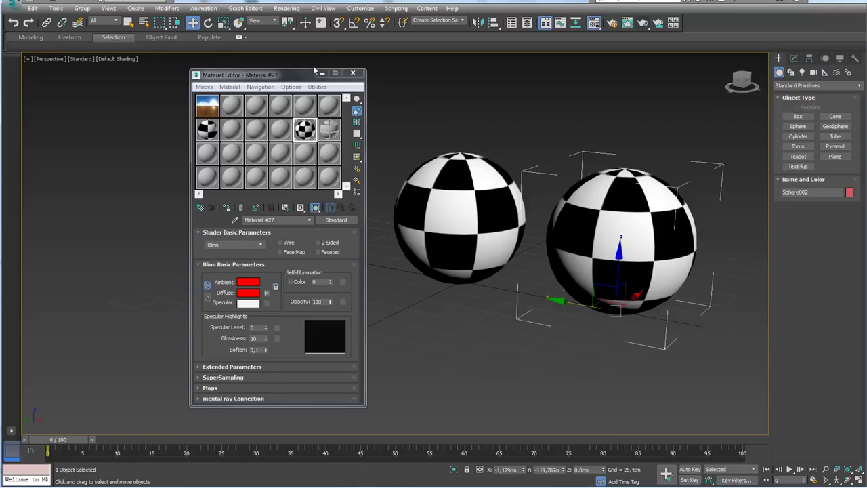
left_click_drag(313, 75, 241, 91)
middle_click_drag(525, 205, 504, 197)
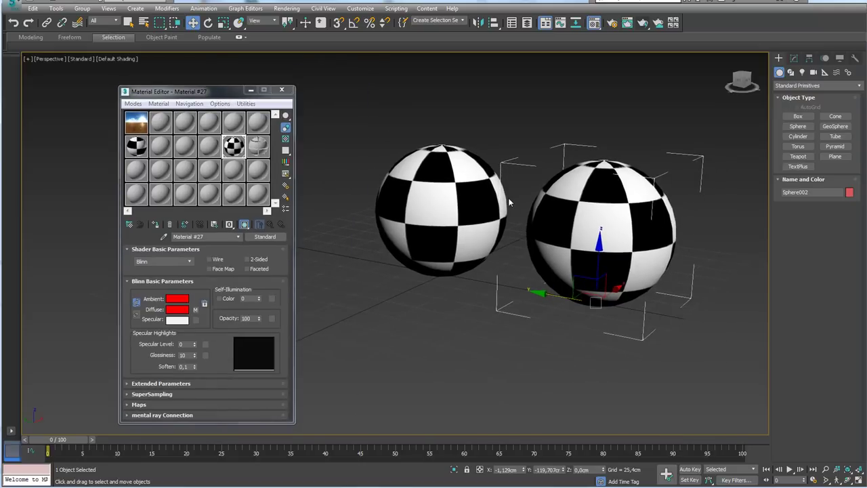